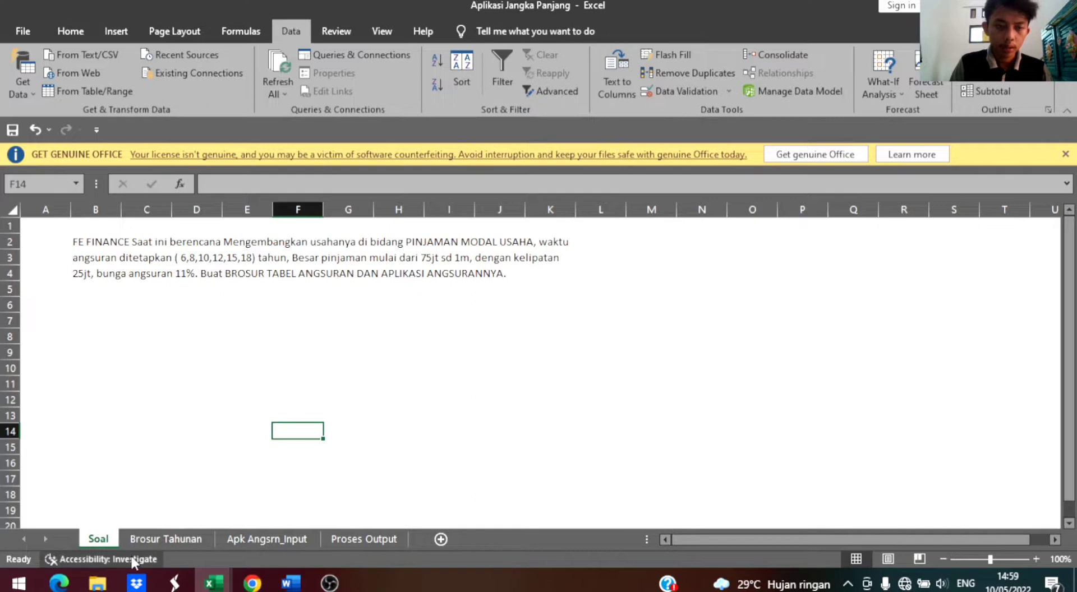
- Examine the layout of the loan table on the Brosur Tahunan sheet and compare it with the assignment on the Soal sheet
{"action": "left_click", "coordinate": [165, 539]}
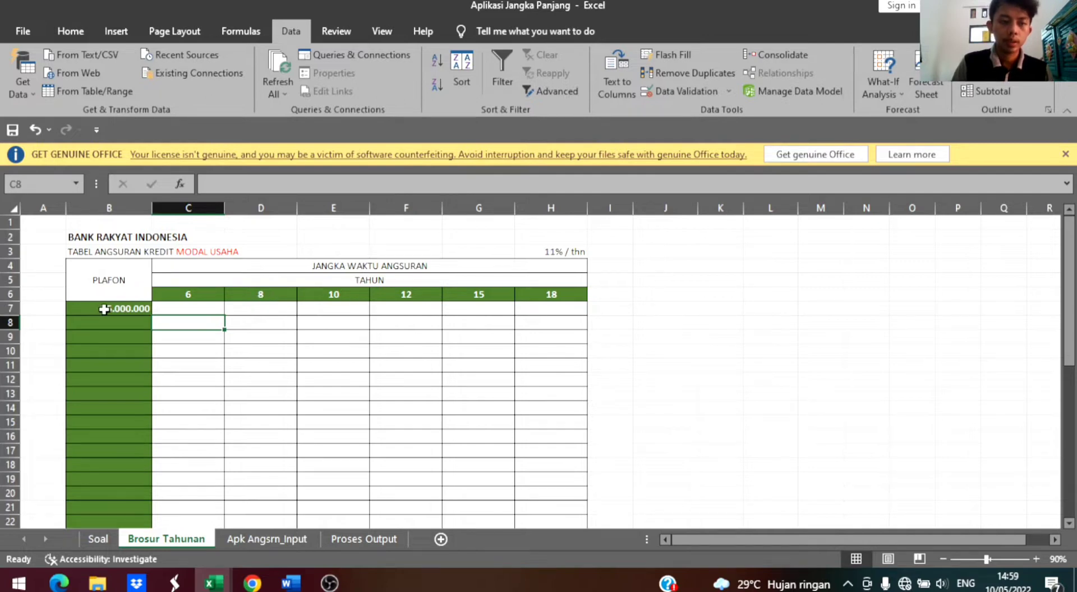
{"action": "left_click", "coordinate": [197, 307]}
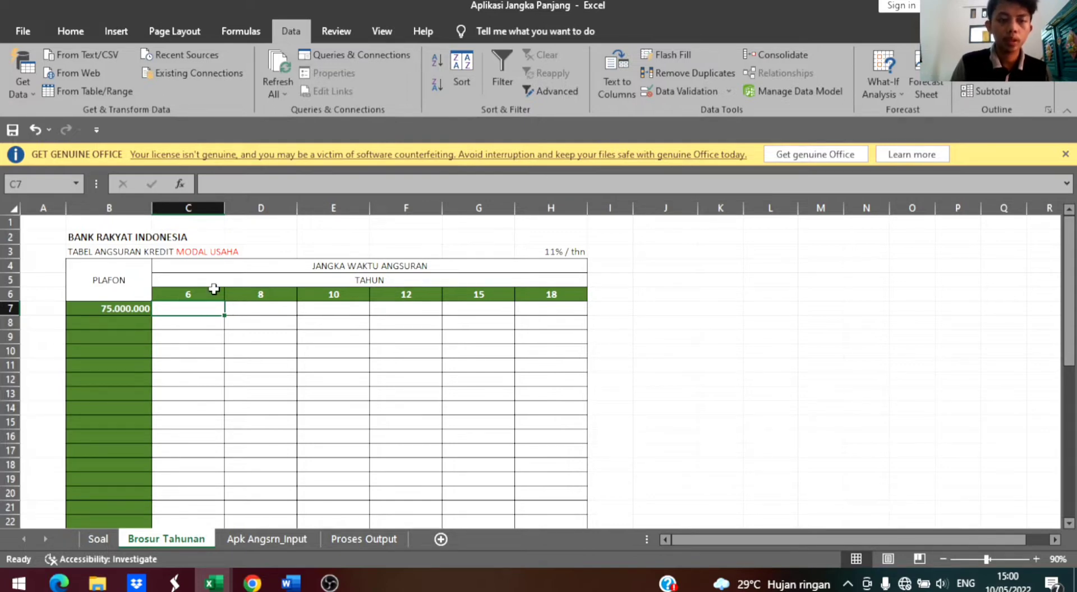
{"action": "left_click", "coordinate": [228, 308]}
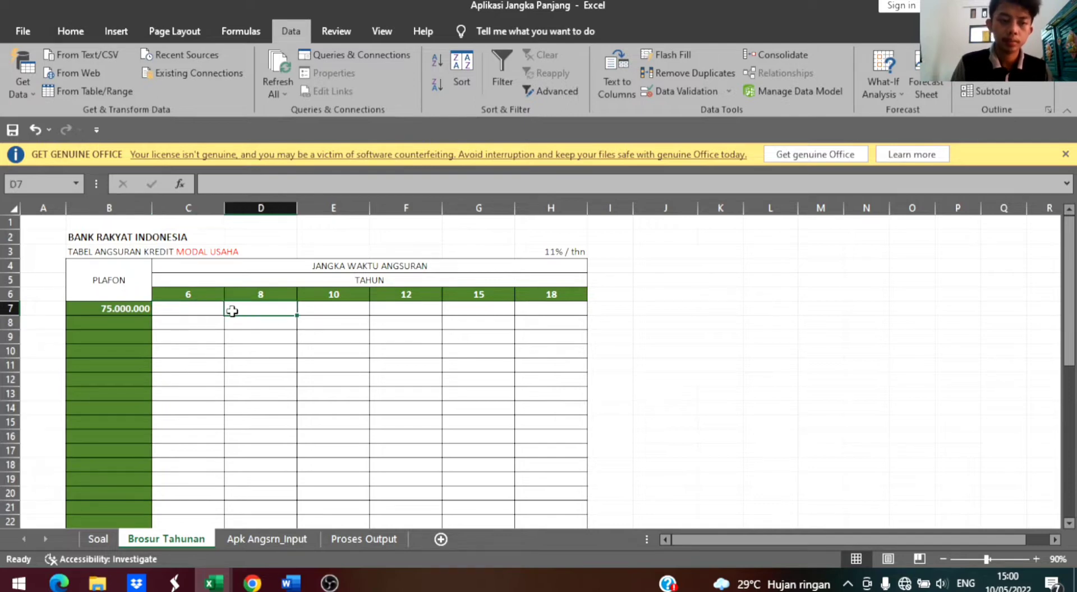
{"action": "left_click", "coordinate": [303, 313]}
{"action": "left_click", "coordinate": [271, 321]}
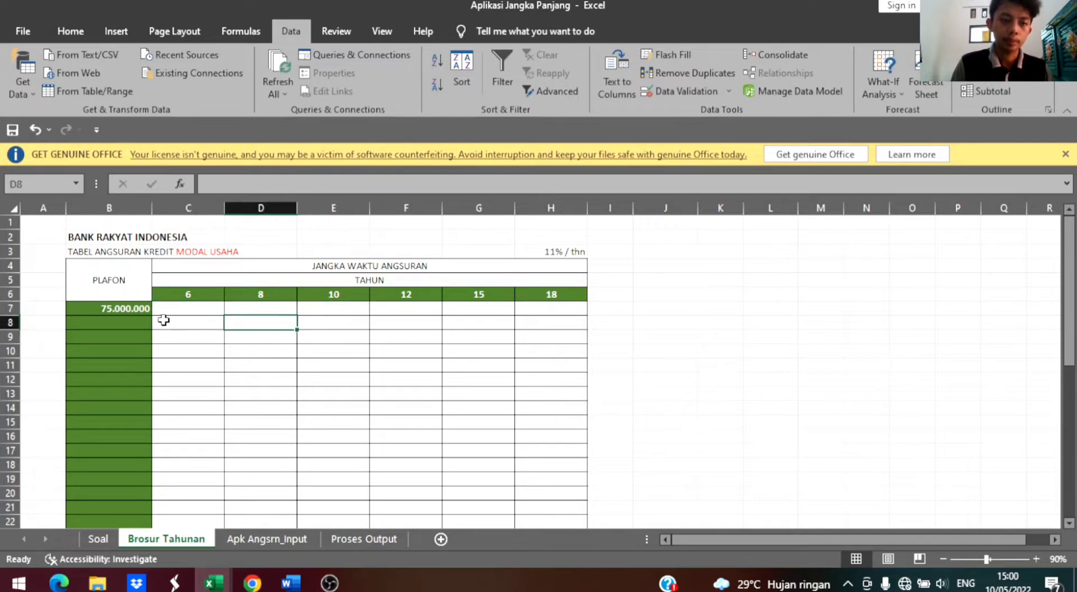
{"action": "left_click", "coordinate": [176, 310]}
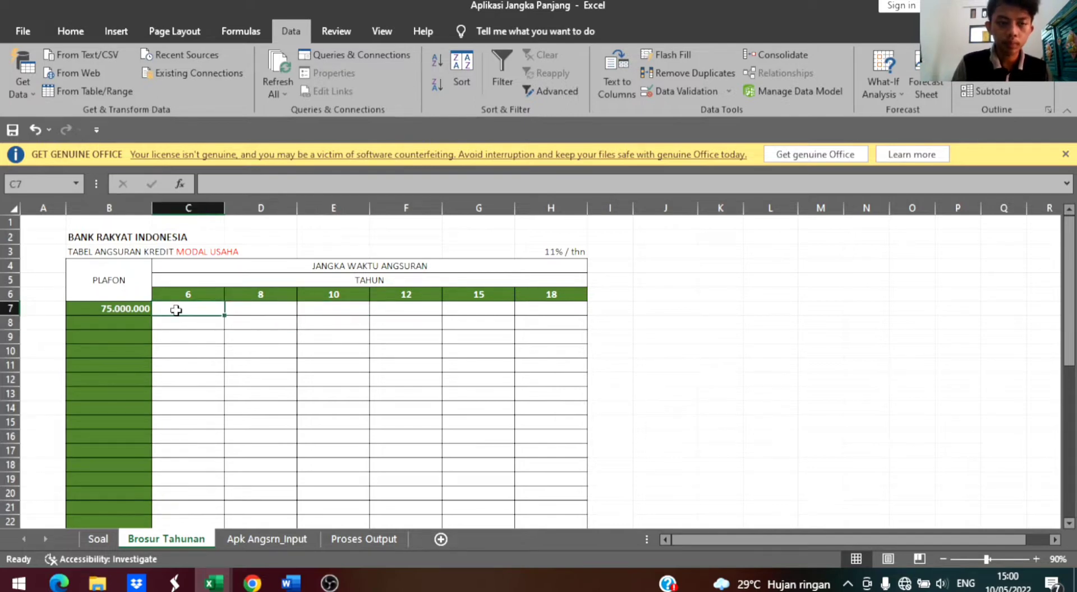
{"action": "left_click", "coordinate": [145, 311]}
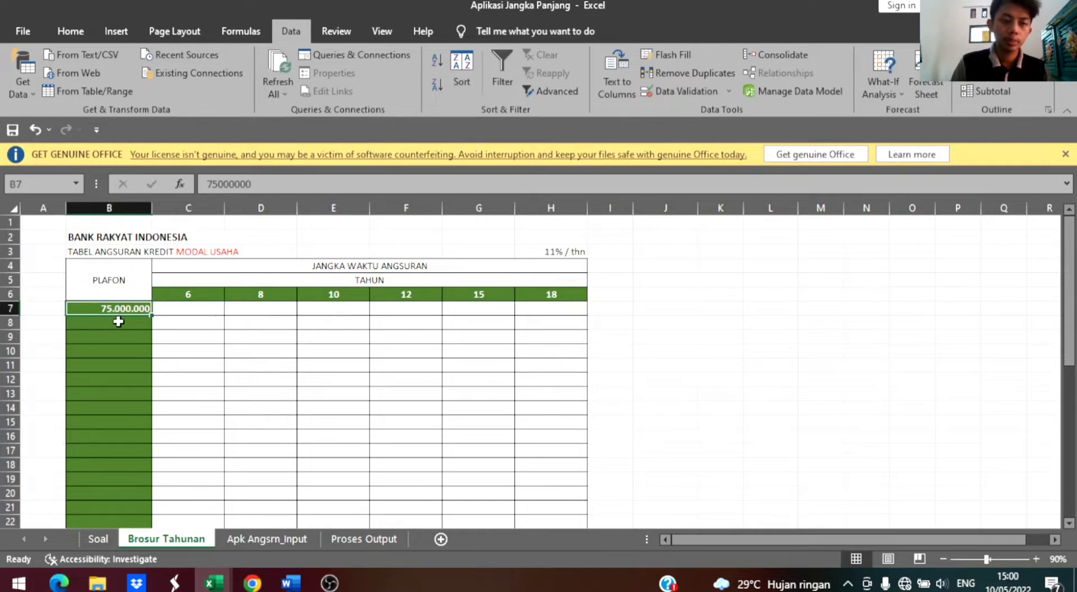
{"action": "left_click", "coordinate": [100, 539]}
{"action": "left_click", "coordinate": [138, 539]}
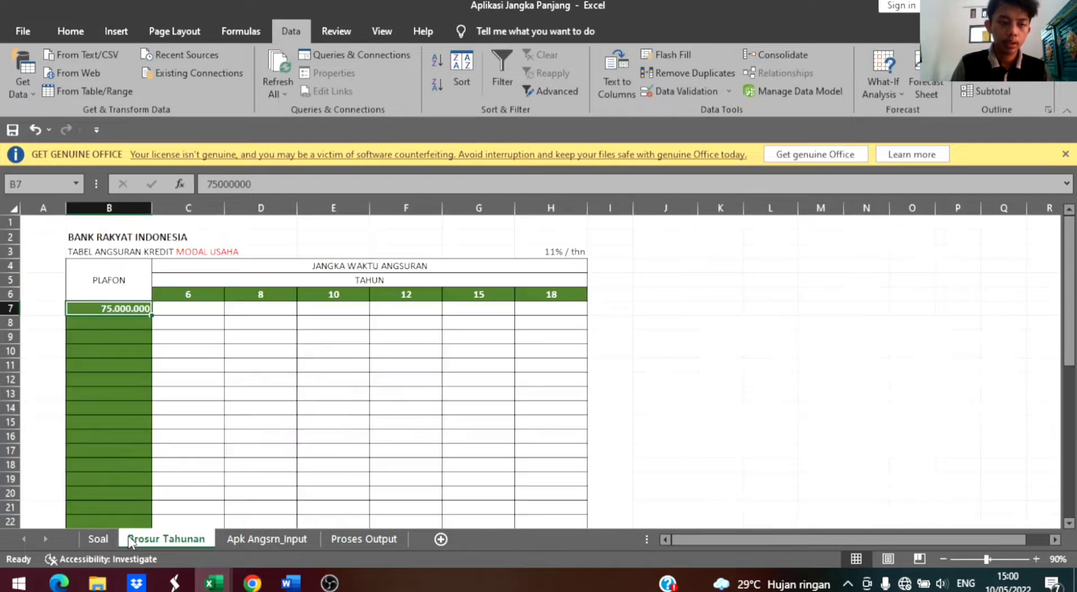
- Enter the formula =B7+25000000 in cell B8 of the PLAFON column on the Brosur Tahunan sheet
{"action": "left_click", "coordinate": [113, 328]}
{"action": "double_click", "coordinate": [114, 328]}
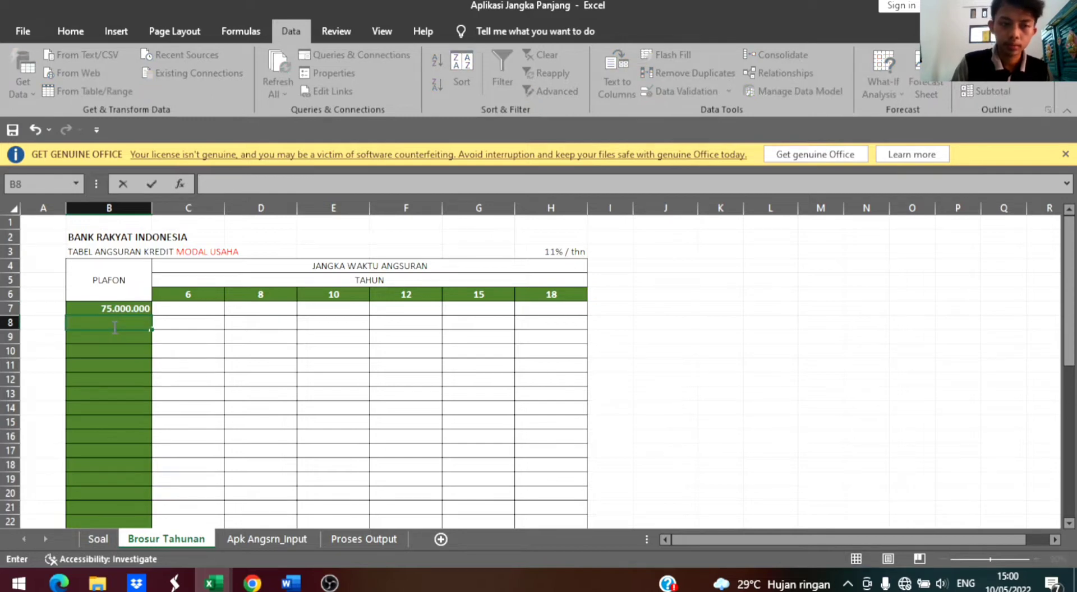
{"action": "type", "text": "="}
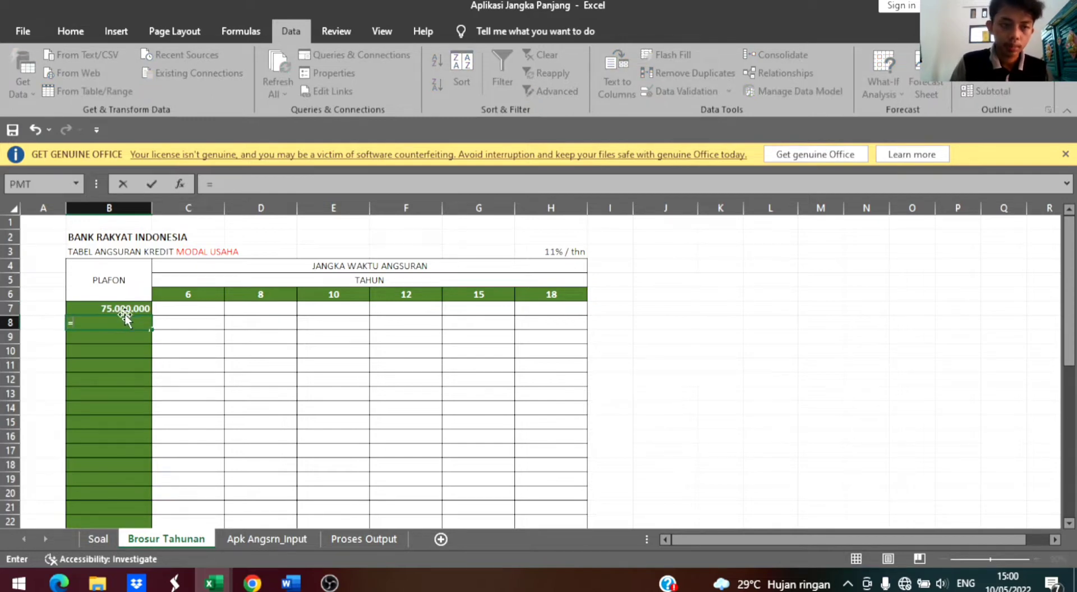
{"action": "left_click", "coordinate": [130, 310]}
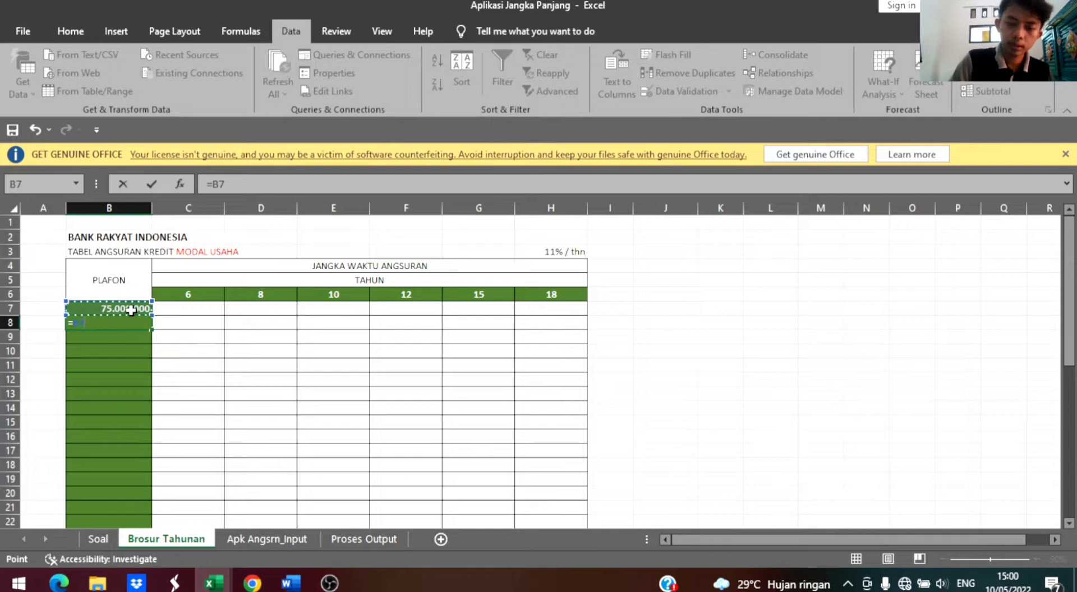
{"action": "type", "text": "+2"}
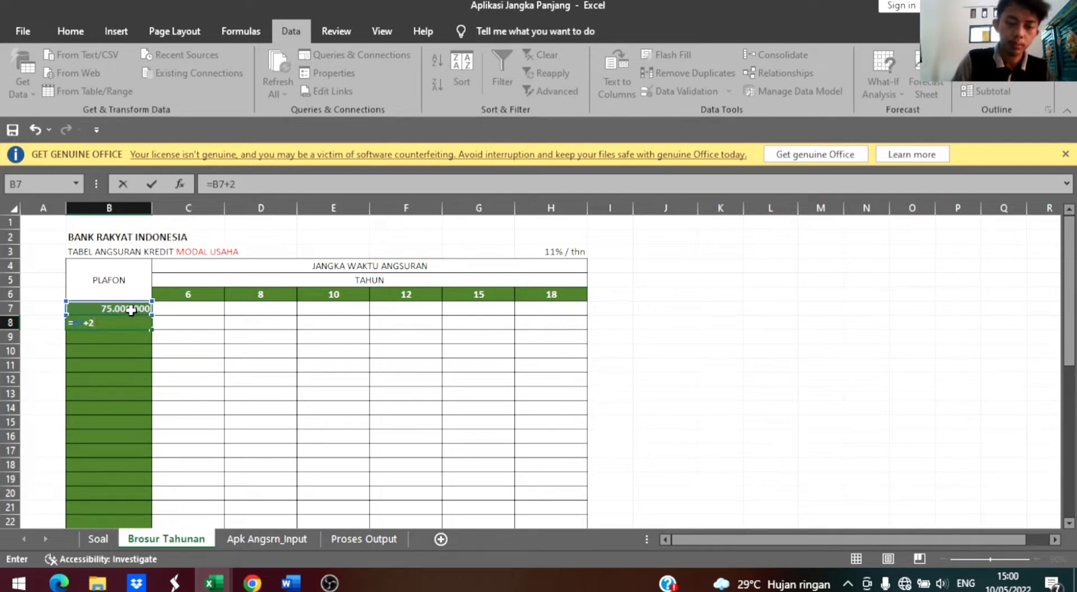
{"action": "type", "text": "5000000"}
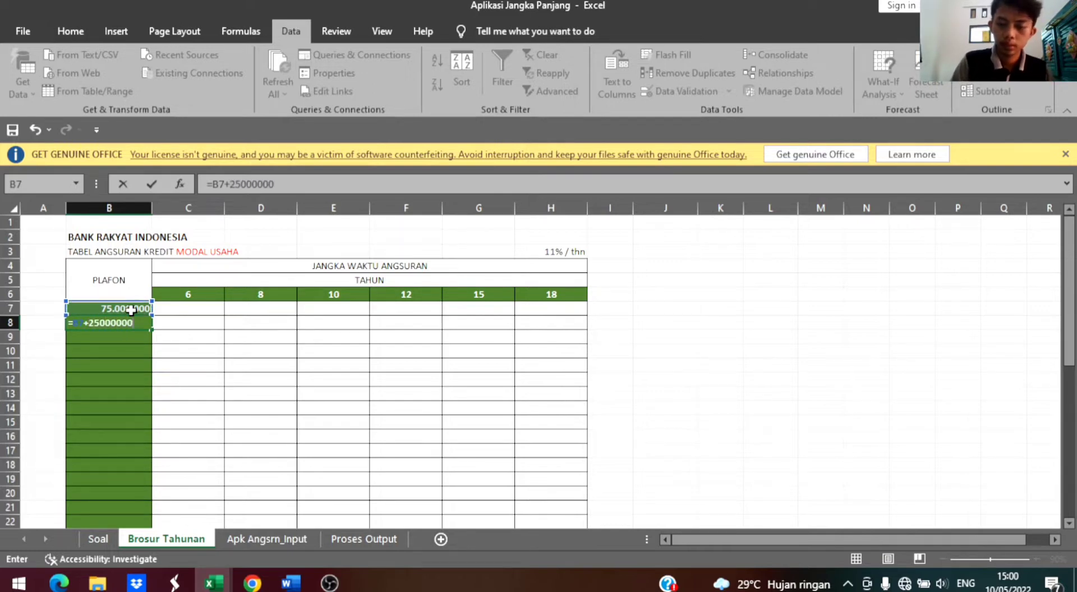
{"action": "key", "text": "Return"}
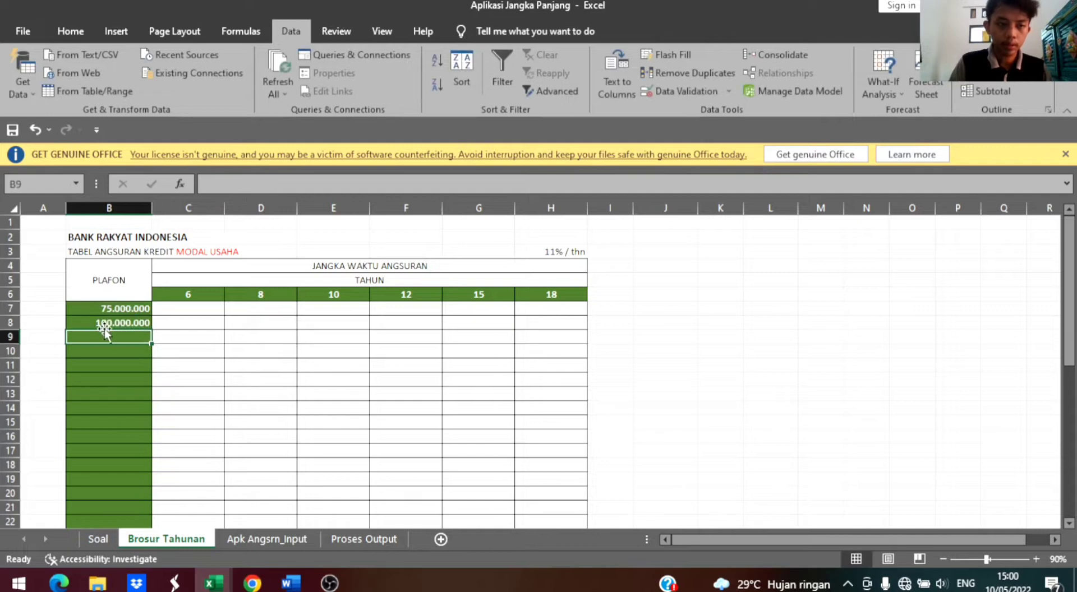
- Fill the B8 formula down the PLAFON column through B44
{"action": "left_click", "coordinate": [106, 327]}
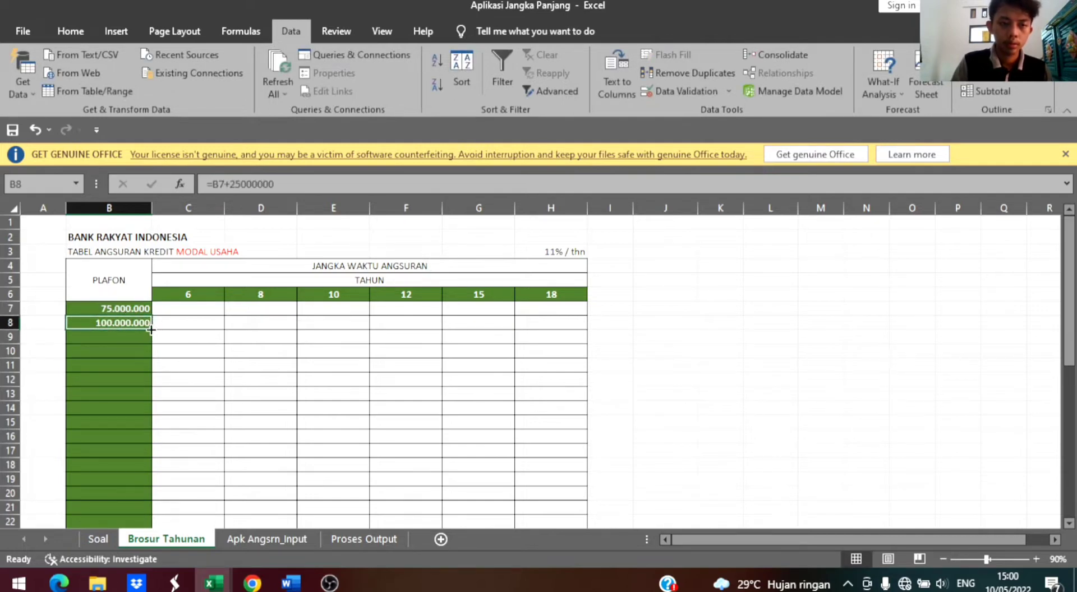
{"action": "left_click_drag", "start_coordinate": [152, 330], "coordinate": [167, 472]}
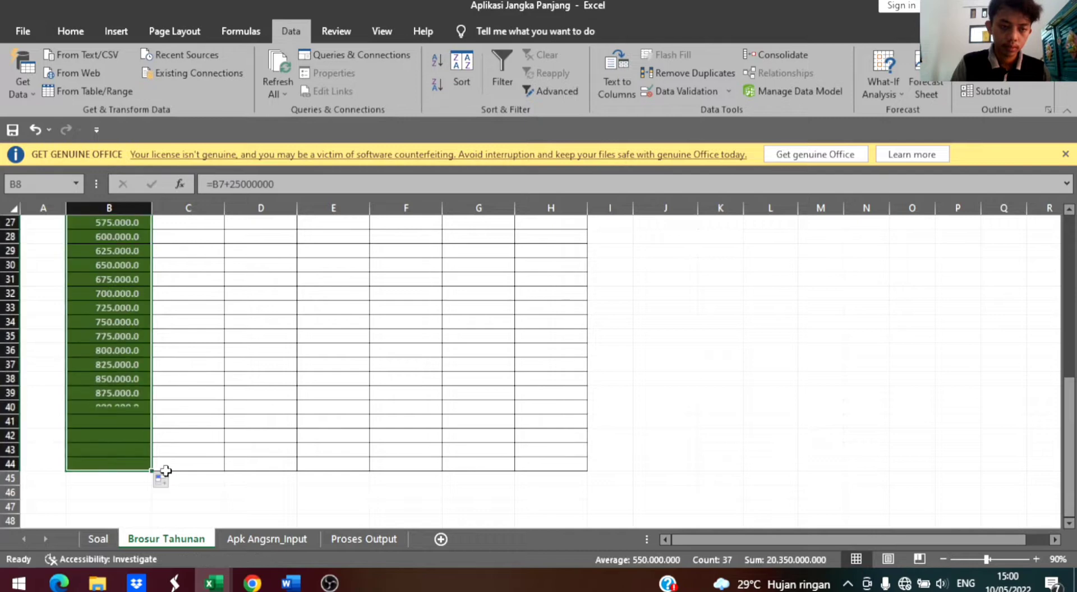
{"action": "scroll", "coordinate": [214, 393], "scroll_direction": "up", "scroll_amount": 9}
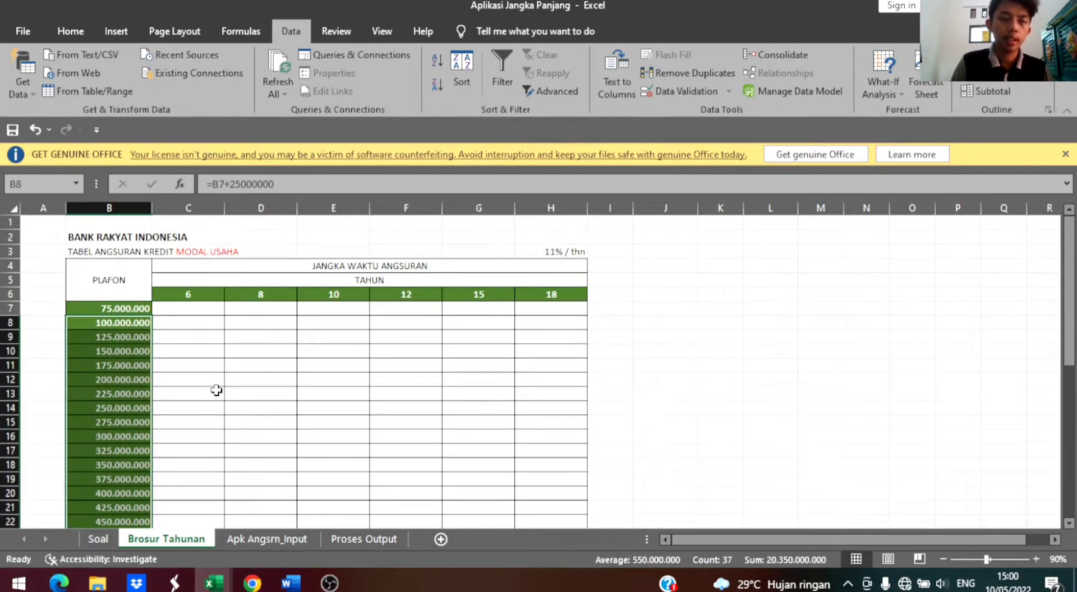
- Start a PMT formula in C7 with the absolute interest cell divided by twelve, $H$3/12, as the rate
{"action": "left_click", "coordinate": [609, 305]}
{"action": "left_click", "coordinate": [202, 306]}
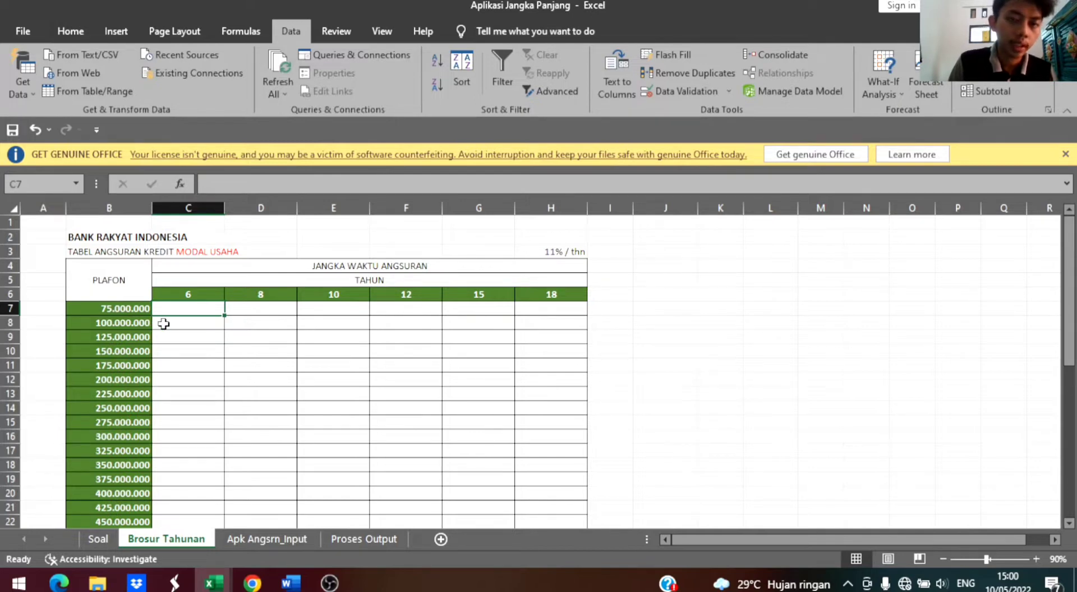
{"action": "left_click", "coordinate": [253, 316]}
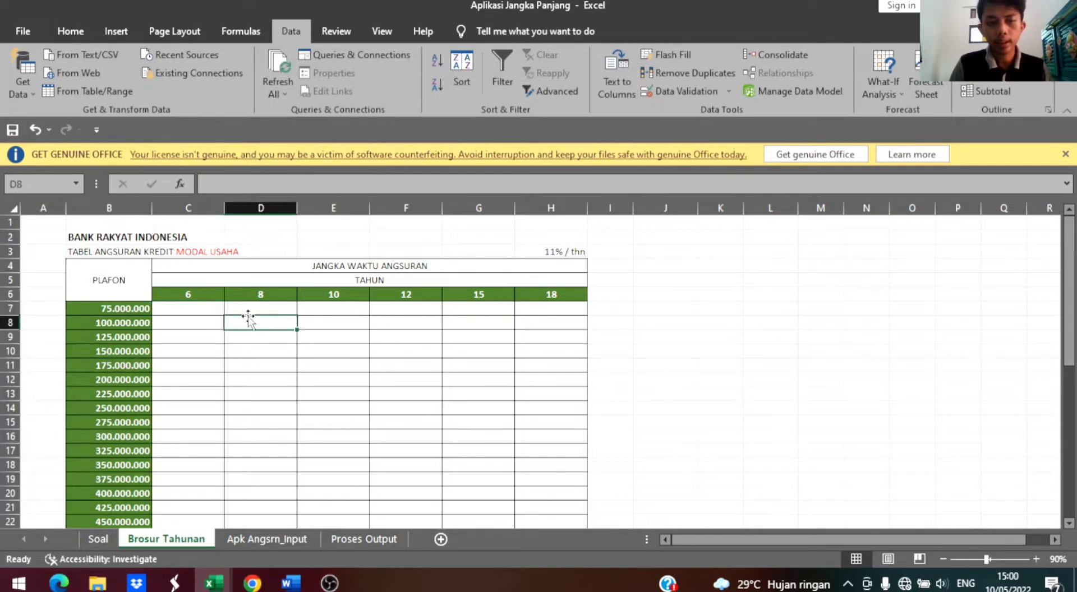
{"action": "left_click", "coordinate": [214, 309]}
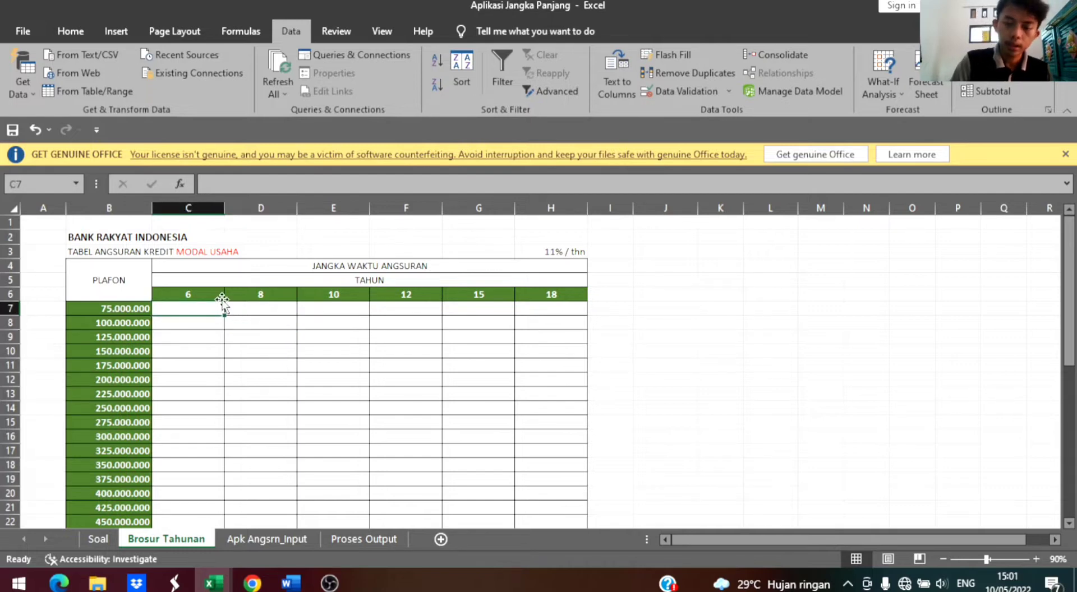
{"action": "type", "text": "=pmt"}
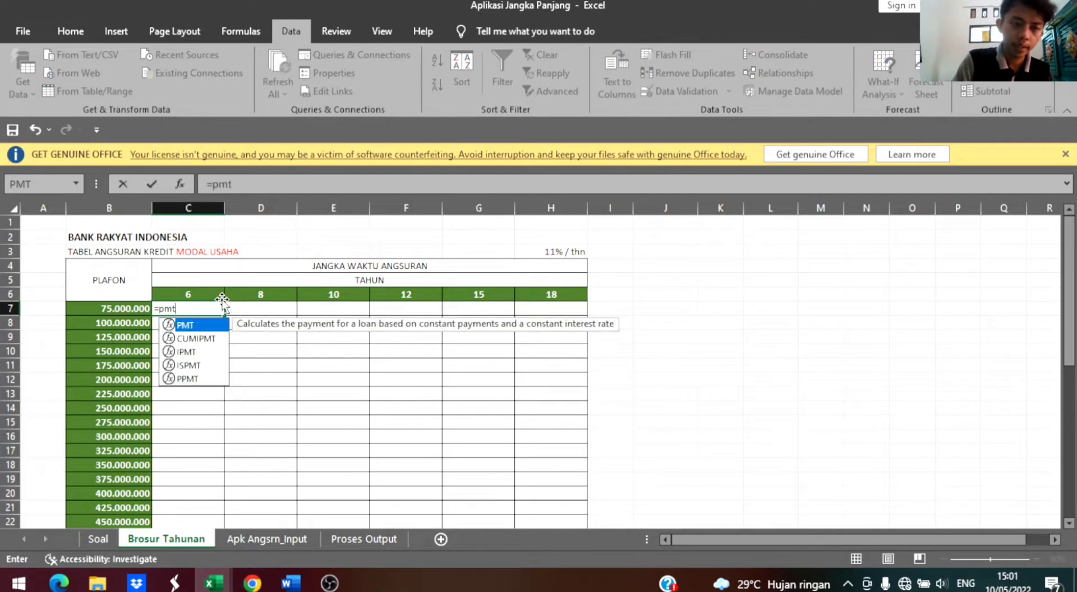
{"action": "type", "text": "("}
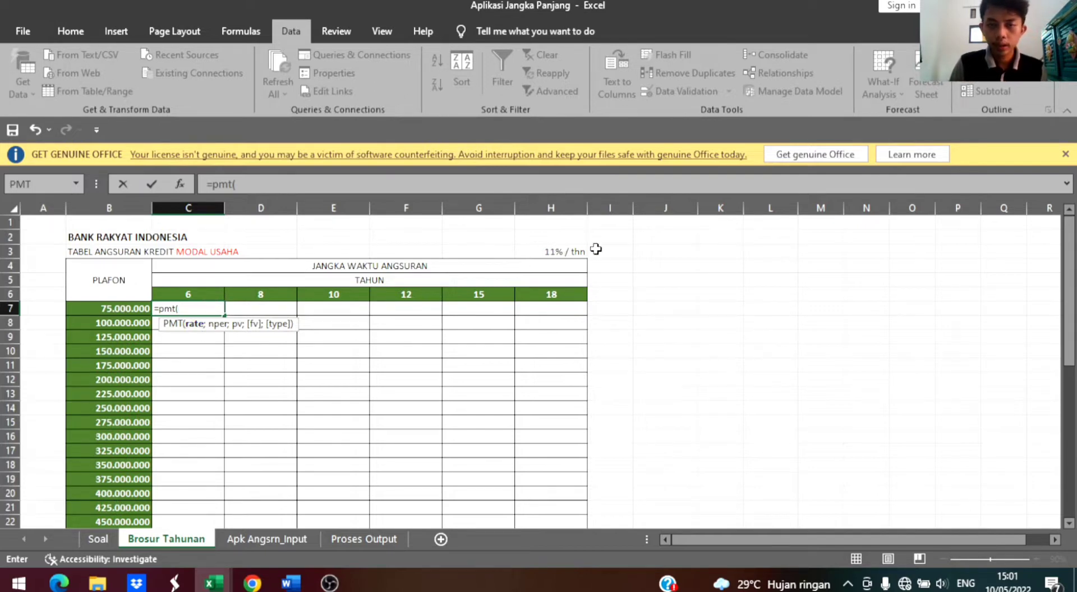
{"action": "left_click", "coordinate": [538, 255]}
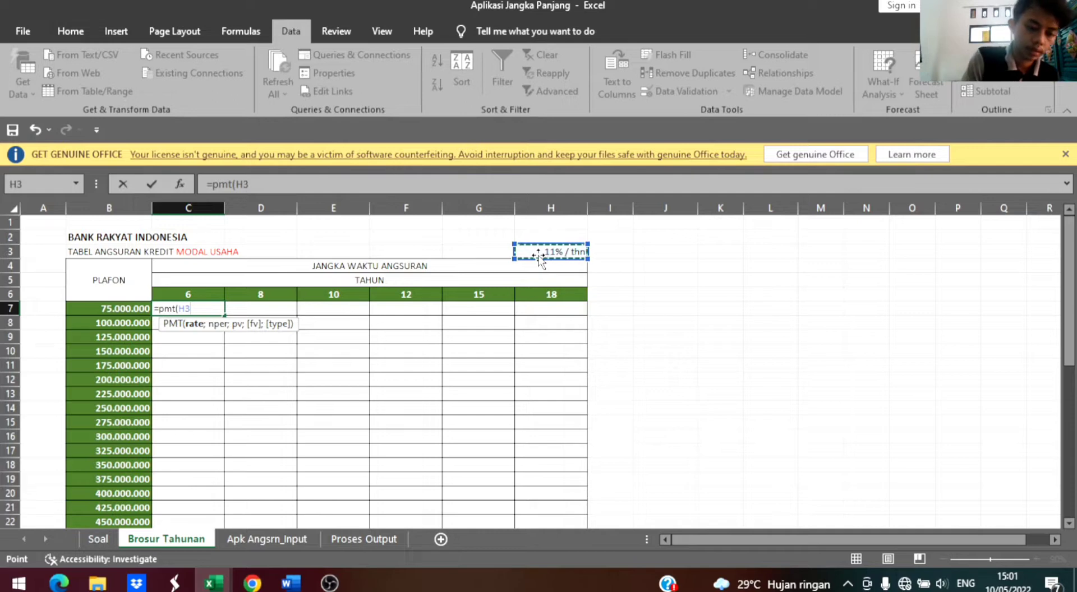
{"action": "key", "text": "F4"}
{"action": "type", "text": "/"}
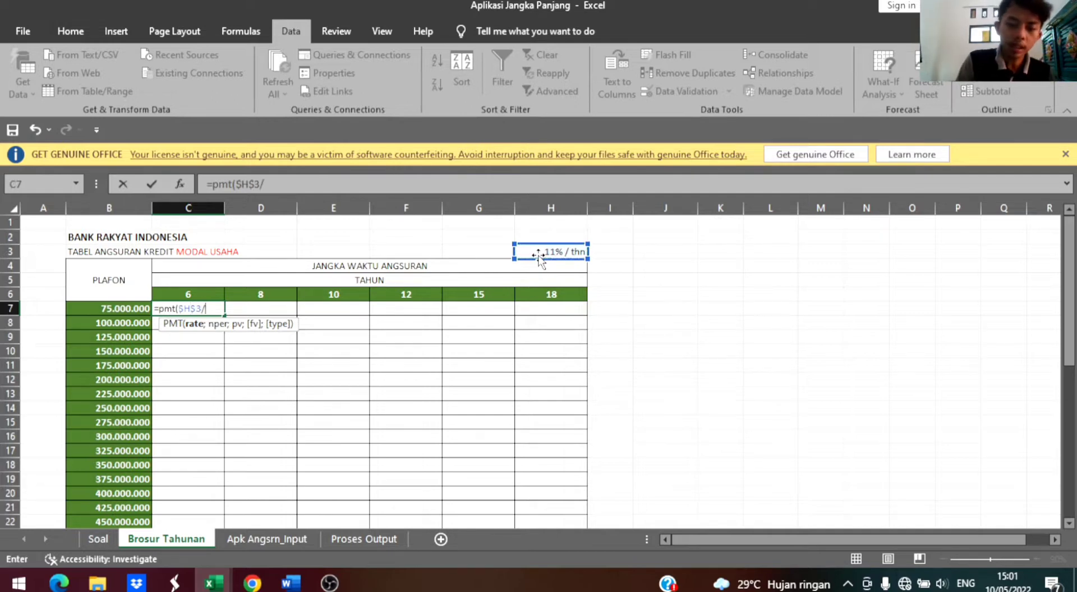
{"action": "type", "text": "12"}
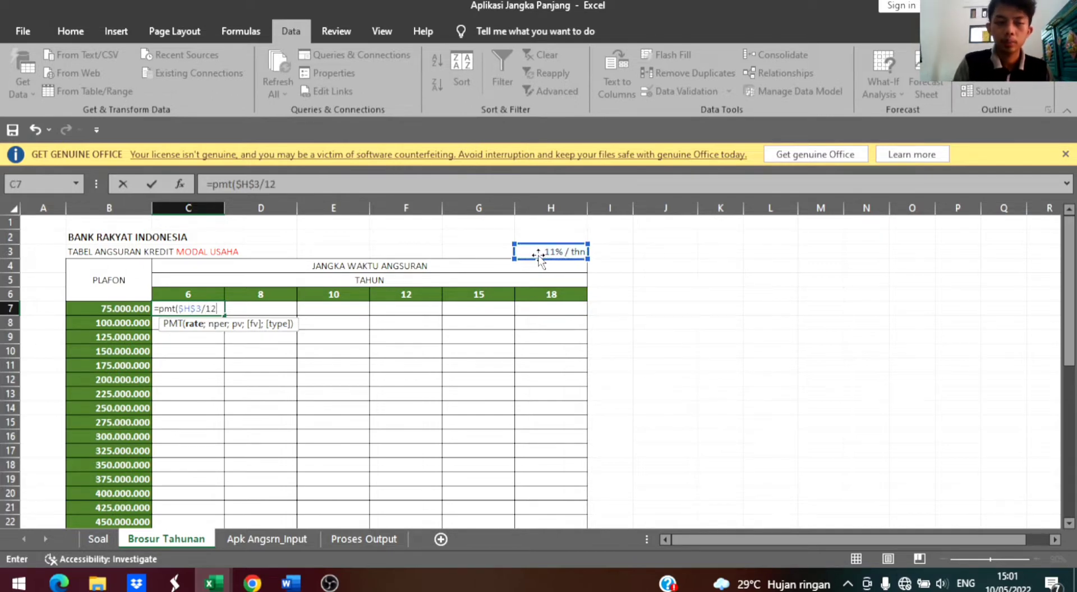
- Add C$6*12 as the number of periods in the C7 PMT formula, locking only the row of the term cell
{"action": "type", "text": ";"}
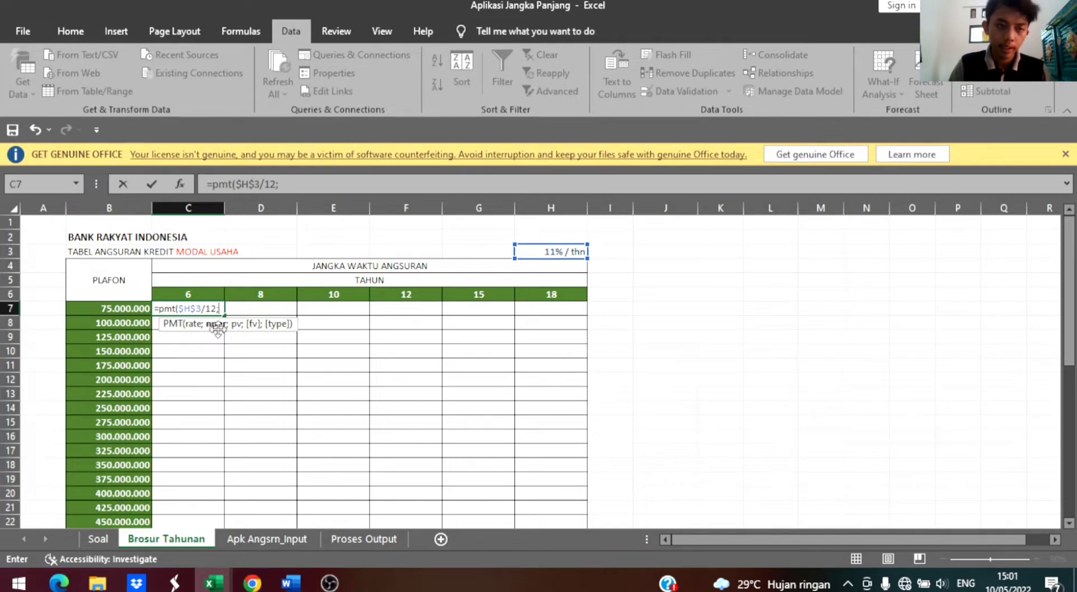
{"action": "left_click", "coordinate": [208, 297]}
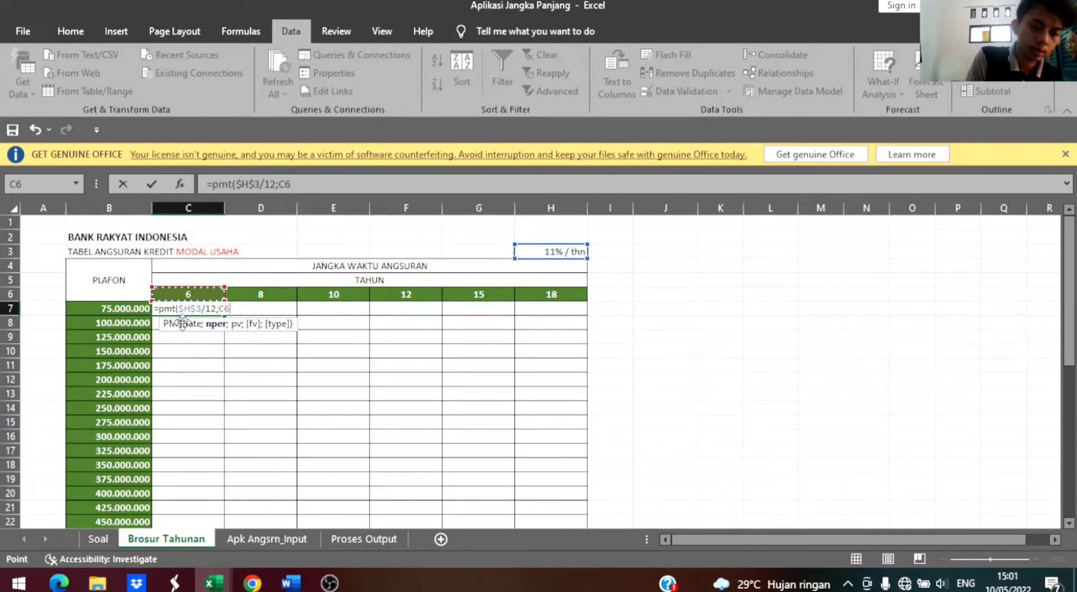
{"action": "key", "text": "F4"}
{"action": "key", "text": "F4"}
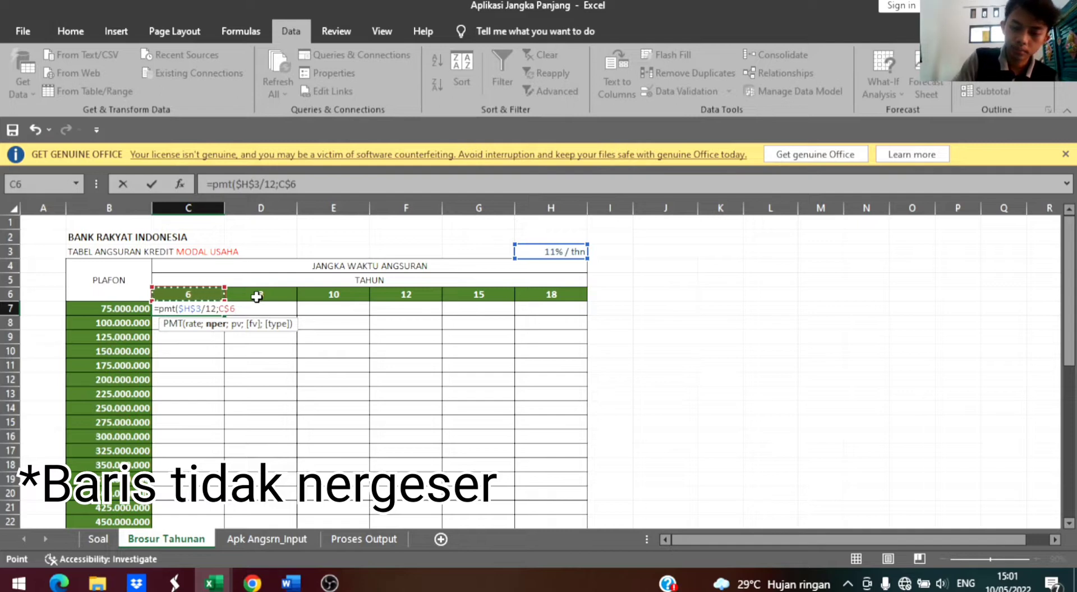
{"action": "type", "text": "*12"}
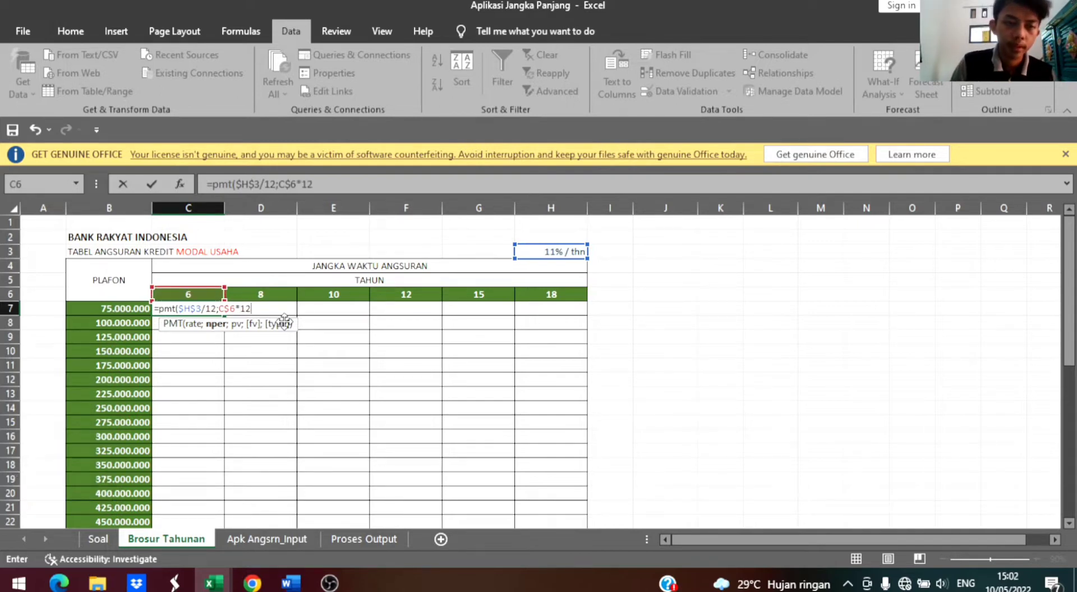
- Complete the C7 PMT formula with -$B7 as the present value, locking only the column of the loan amount
{"action": "type", "text": ";-"}
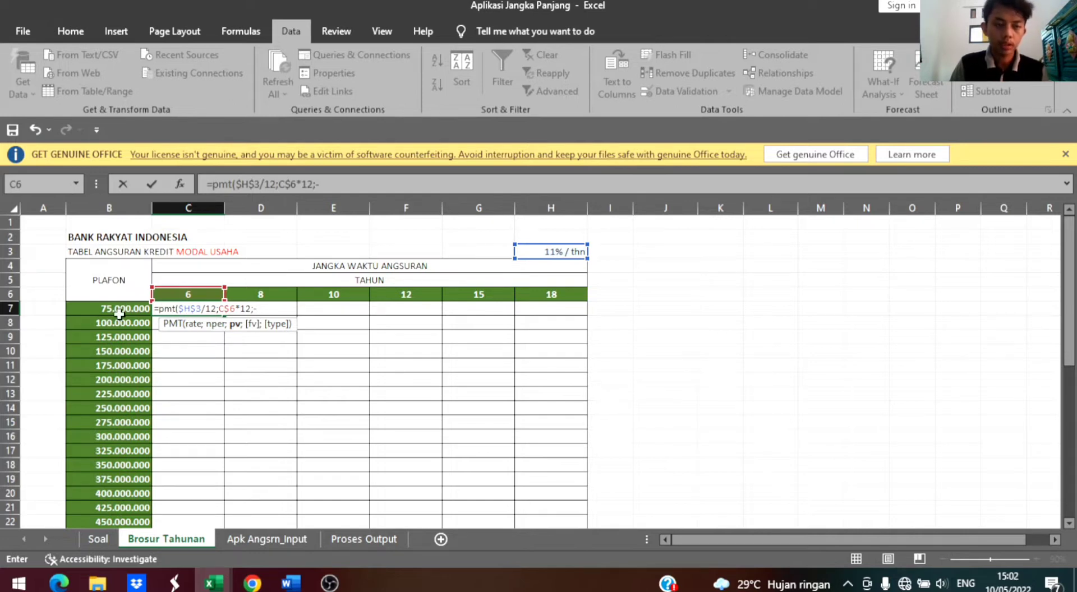
{"action": "left_click", "coordinate": [119, 311]}
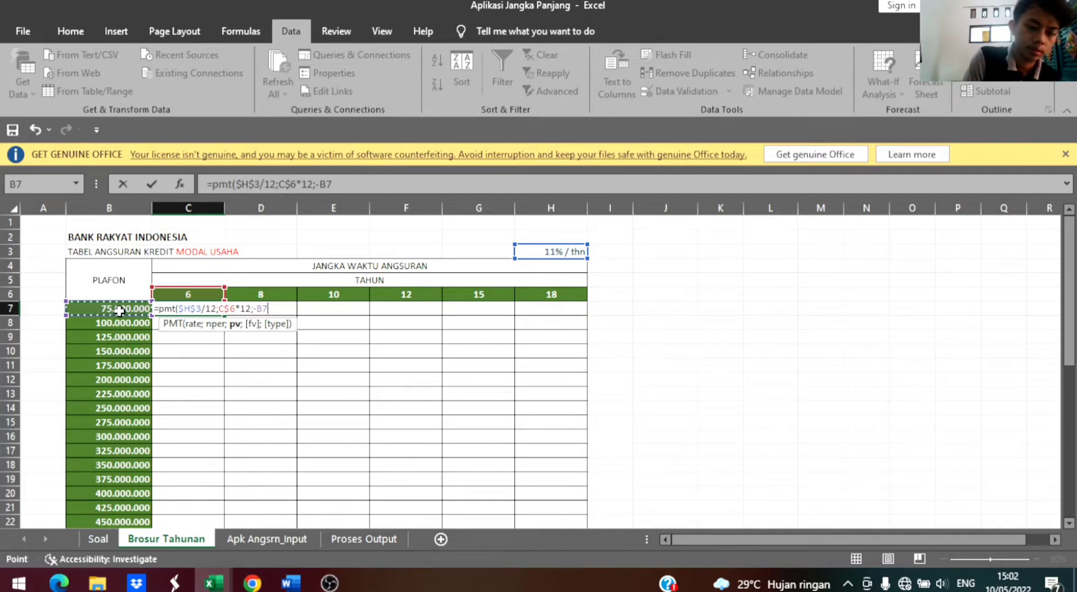
{"action": "key", "text": "F4"}
{"action": "key", "text": "F4"}
{"action": "key", "text": "F4"}
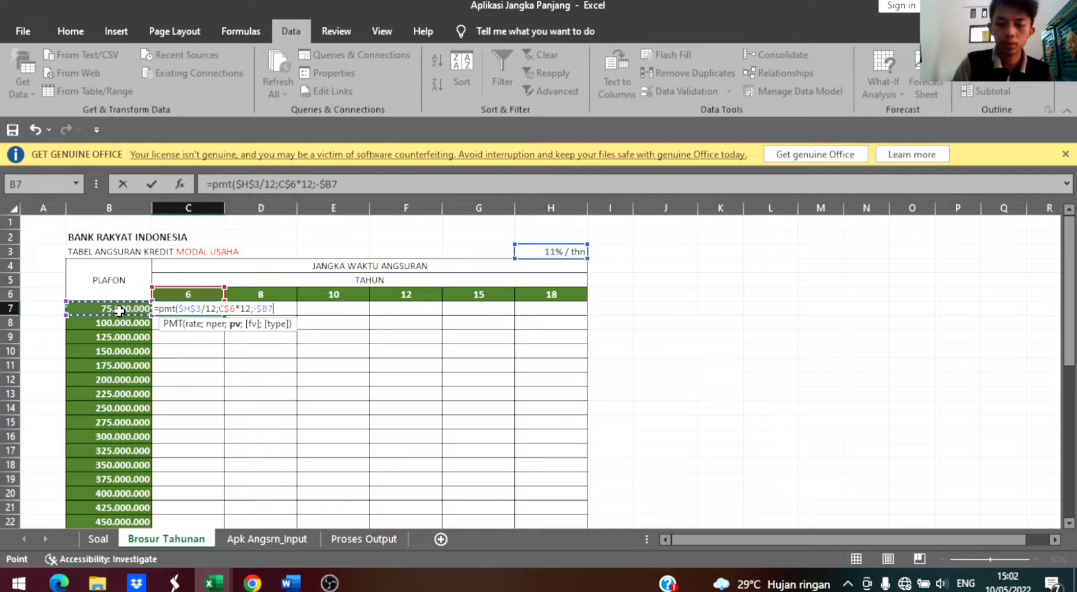
{"action": "type", "text": ")"}
{"action": "key", "text": "Return"}
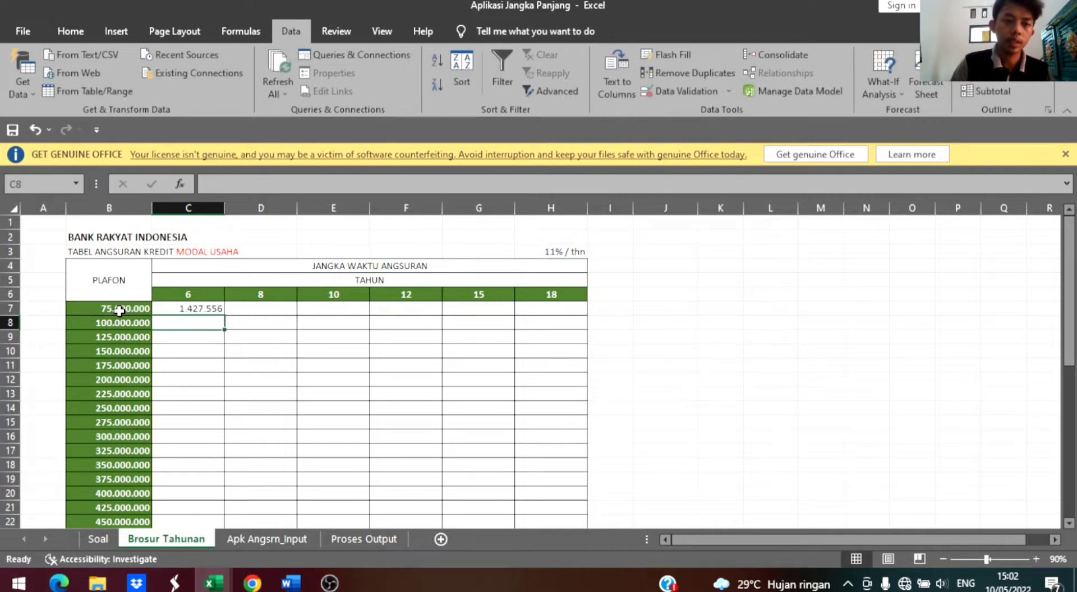
- Fill the C7 installment formula across row 7 through H7, covering the 8 to 18 year terms
{"action": "left_click", "coordinate": [157, 308]}
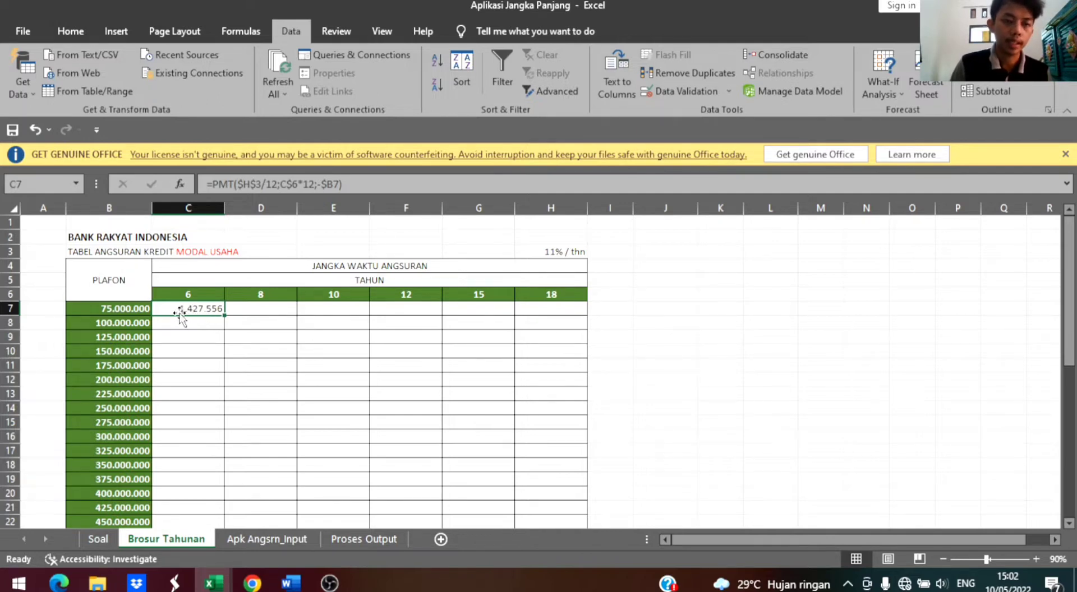
{"action": "left_click", "coordinate": [141, 310]}
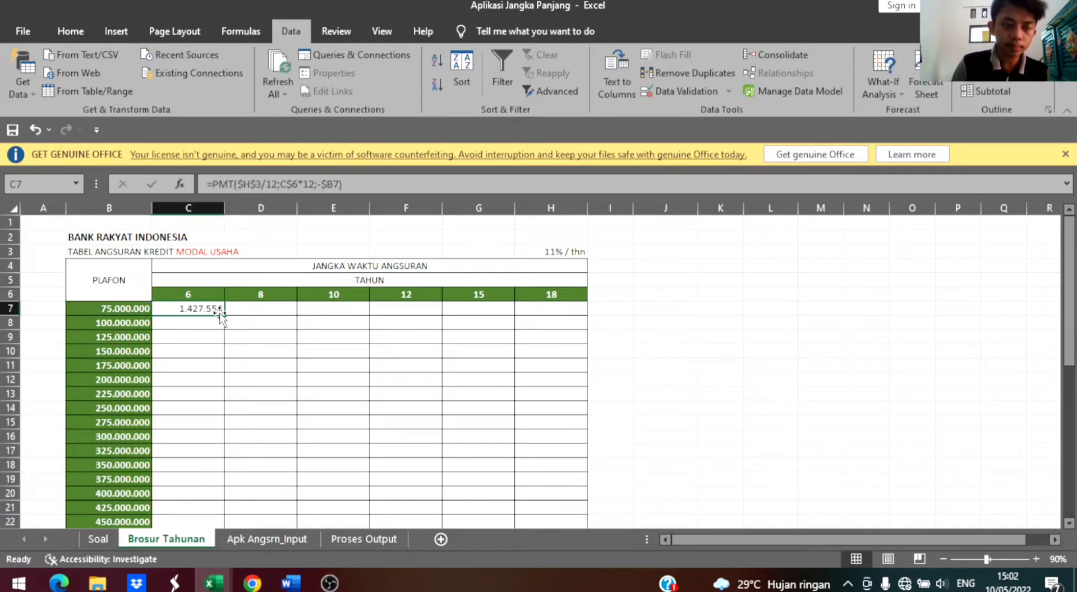
{"action": "left_click_drag", "start_coordinate": [225, 316], "coordinate": [558, 319]}
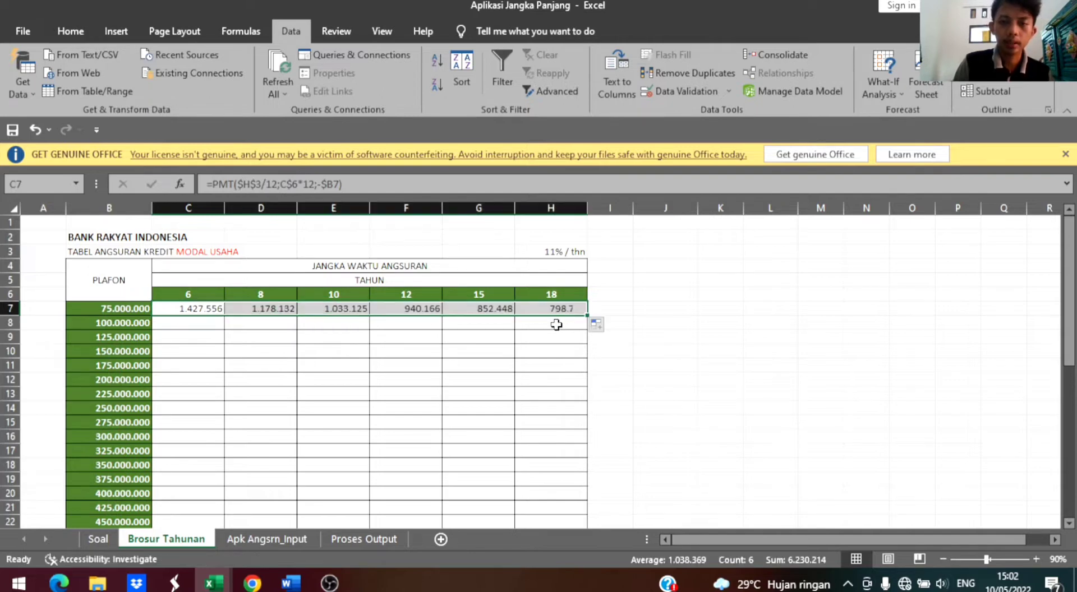
- Fill the row 7 installment formulas down through row 44, covering every loan amount up to 1.000.000.000
{"action": "double_click", "coordinate": [586, 319]}
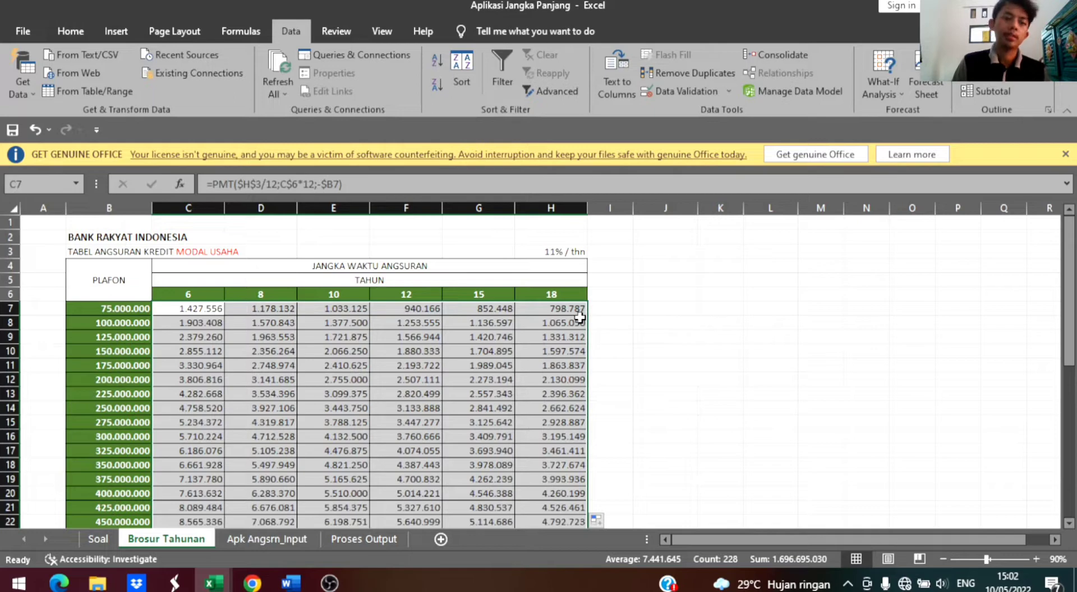
{"action": "scroll", "coordinate": [477, 340], "scroll_direction": "down", "scroll_amount": 2}
{"action": "scroll", "coordinate": [474, 340], "scroll_direction": "down", "scroll_amount": 7}
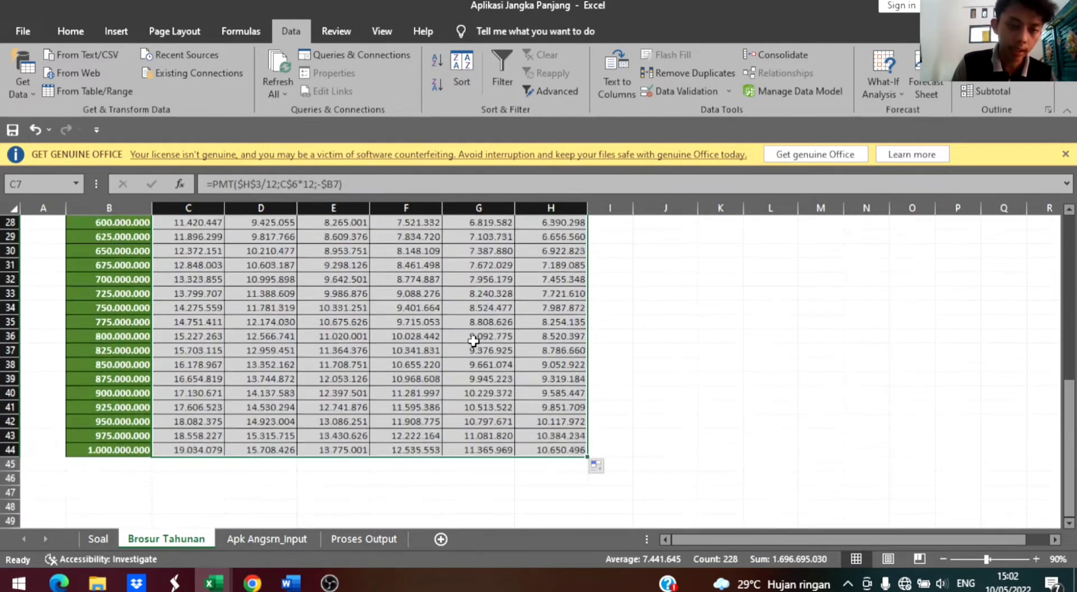
{"action": "scroll", "coordinate": [473, 340], "scroll_direction": "up", "scroll_amount": 1}
{"action": "scroll", "coordinate": [474, 341], "scroll_direction": "up", "scroll_amount": 8}
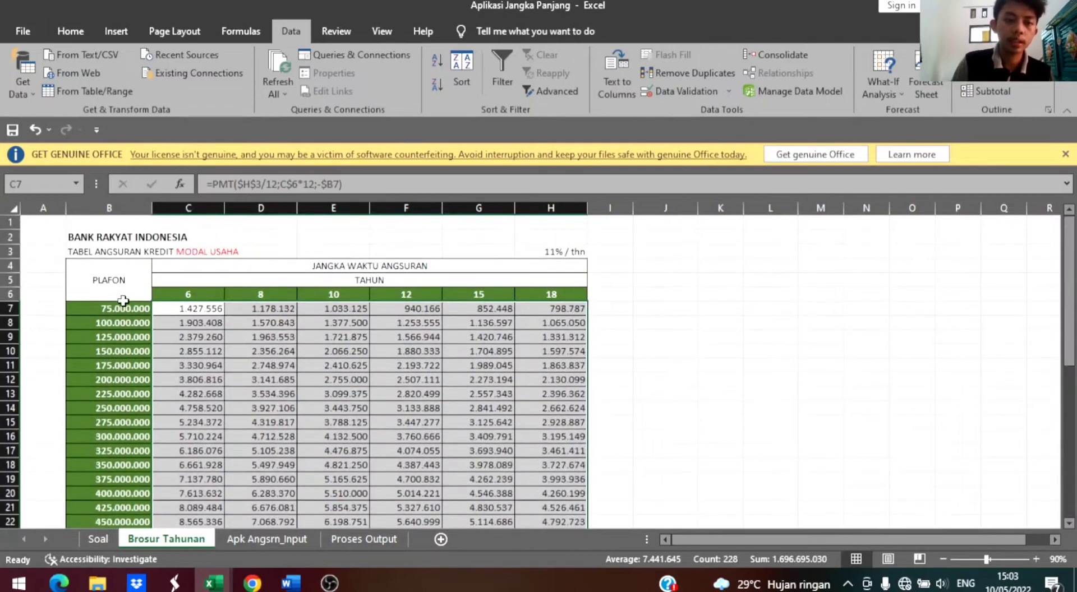
{"action": "left_click", "coordinate": [256, 312]}
{"action": "left_click", "coordinate": [200, 313]}
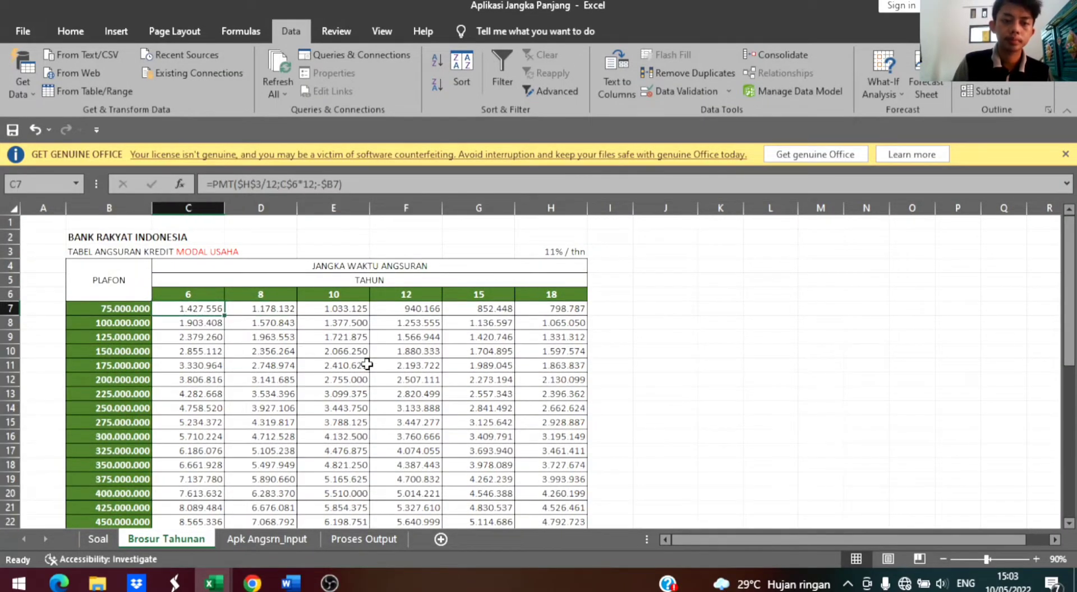
{"action": "scroll", "coordinate": [386, 373], "scroll_direction": "down", "scroll_amount": 9}
{"action": "scroll", "coordinate": [386, 373], "scroll_direction": "up", "scroll_amount": 9}
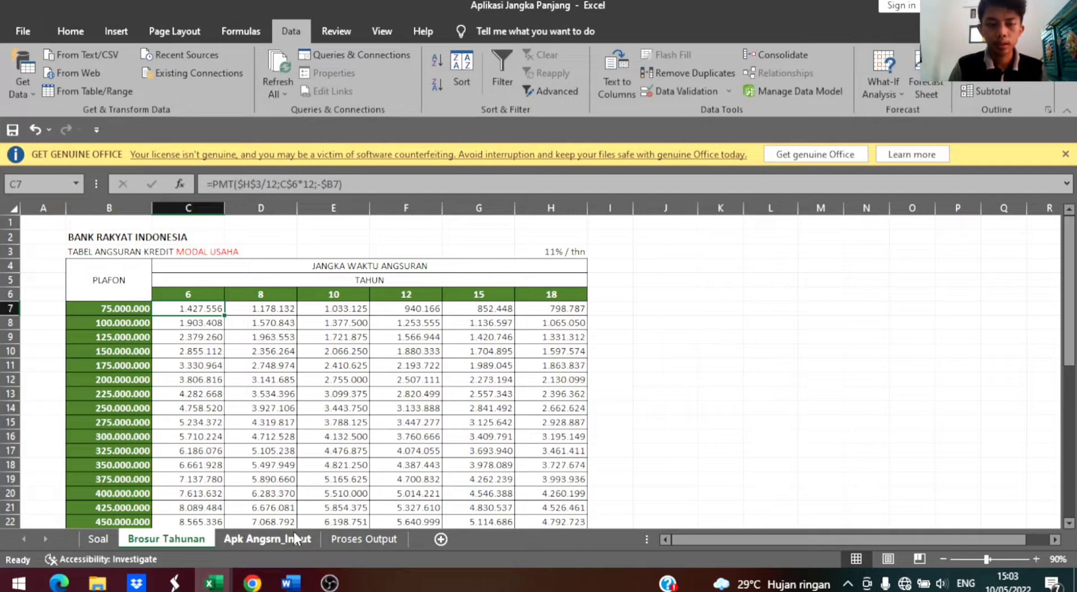
- Set up a List data validation for the Jumlah Pinjaman cell F7 on the Apk Angsrn_Input sheet
{"action": "left_click", "coordinate": [265, 537]}
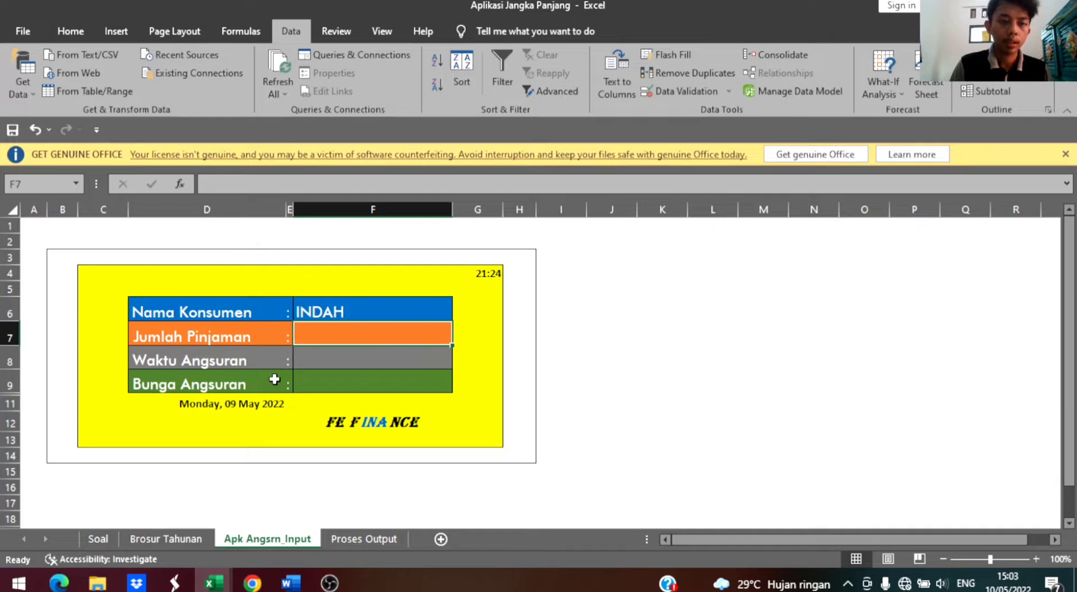
{"action": "left_click", "coordinate": [332, 352]}
{"action": "left_click", "coordinate": [343, 337]}
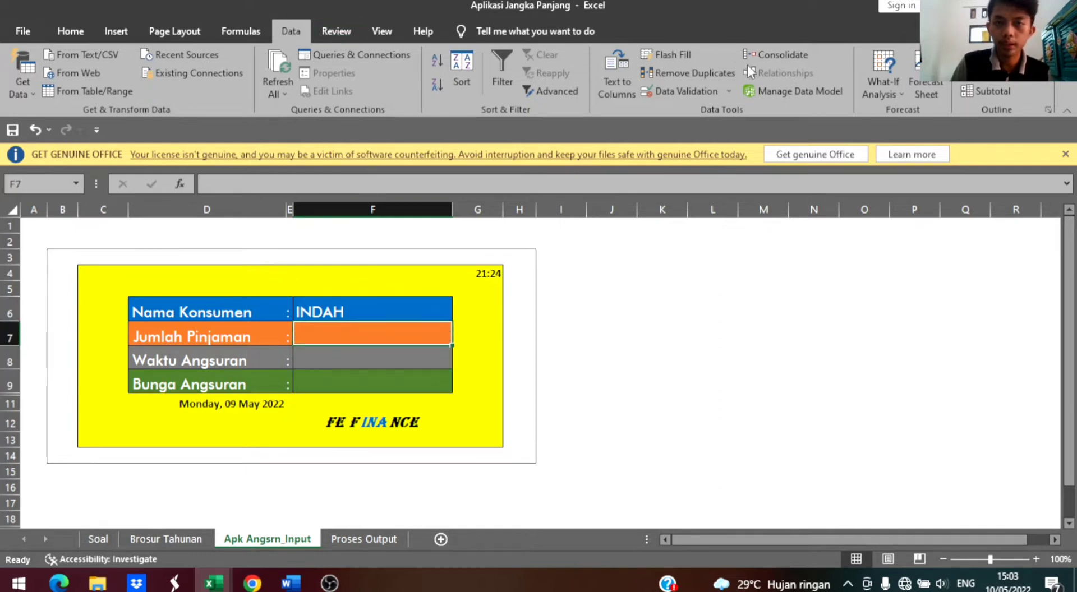
{"action": "left_click", "coordinate": [708, 93]}
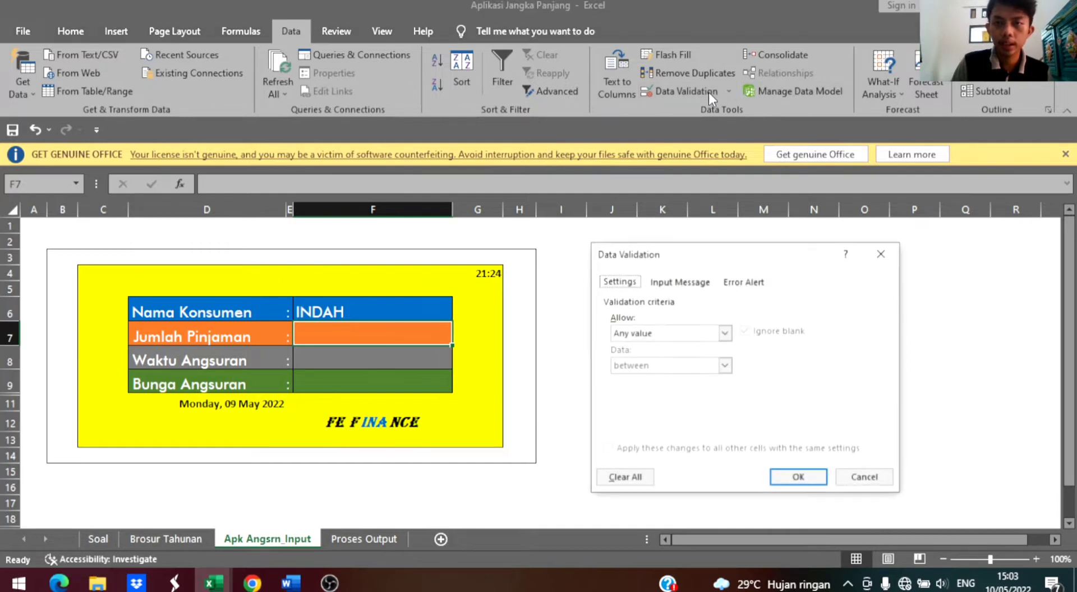
{"action": "left_click", "coordinate": [725, 332]}
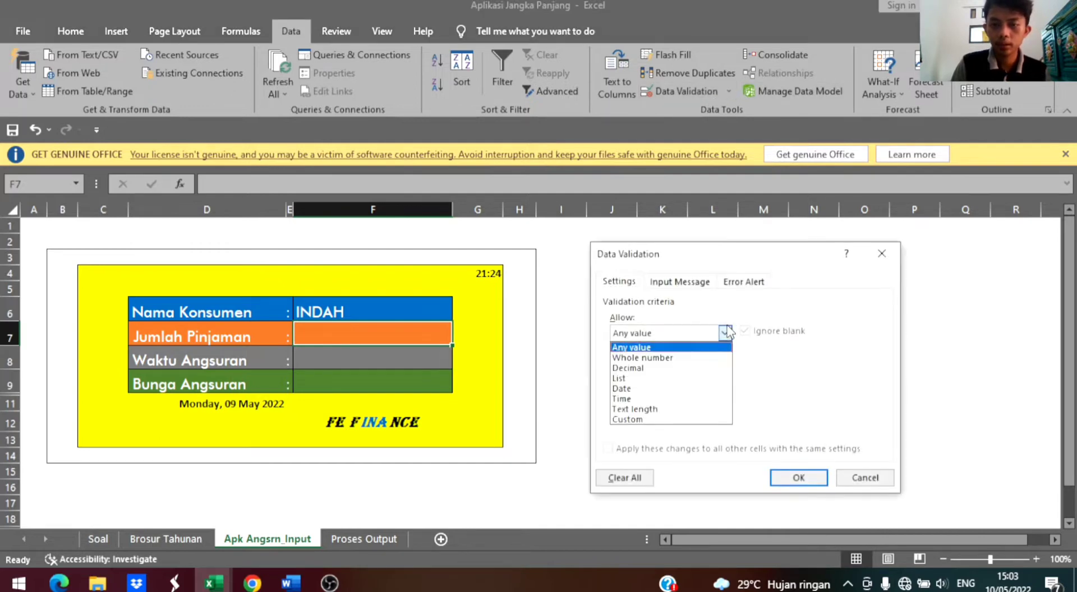
{"action": "left_click", "coordinate": [645, 378]}
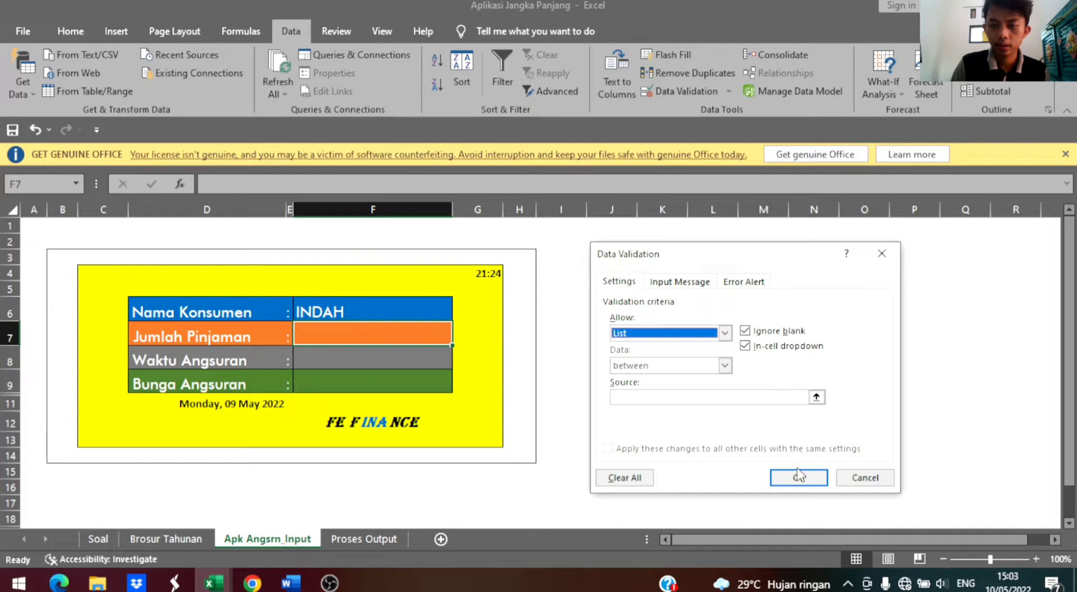
- Apply 'Brosur Tahunan'!$B$7:$B$44 as the F7 list source and choose 150.000.000 as the loan amount
{"action": "left_click", "coordinate": [816, 397]}
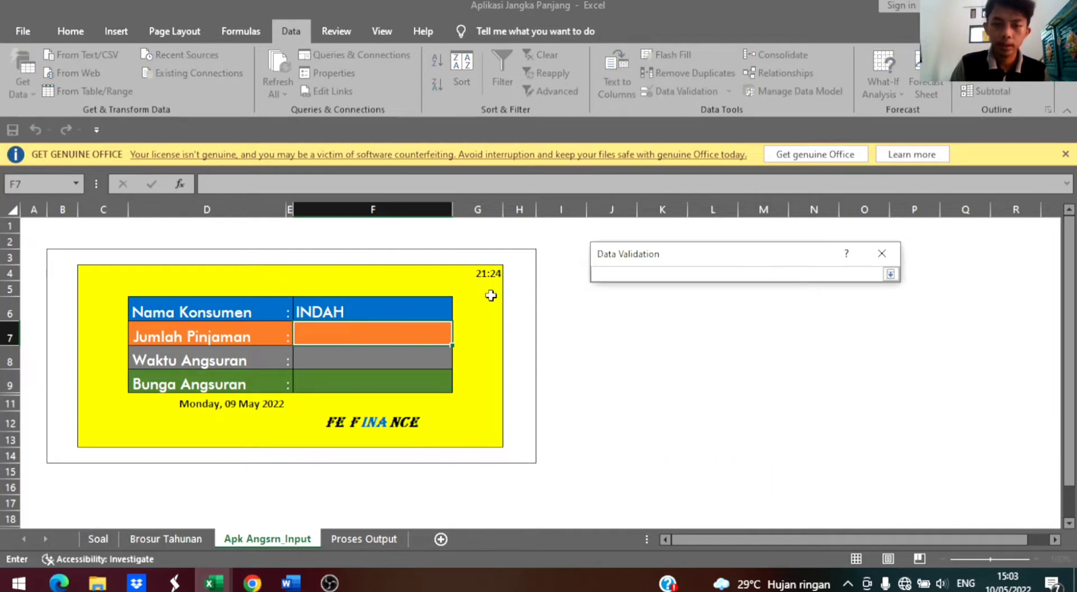
{"action": "left_click", "coordinate": [169, 539]}
{"action": "left_click_drag", "start_coordinate": [123, 312], "coordinate": [116, 476]}
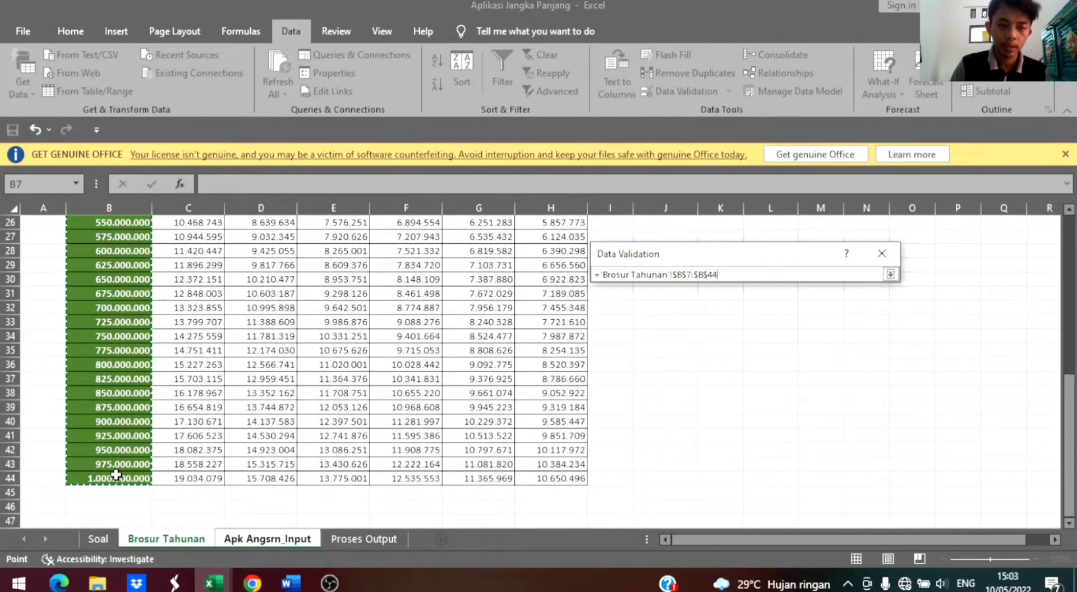
{"action": "key", "text": "Return"}
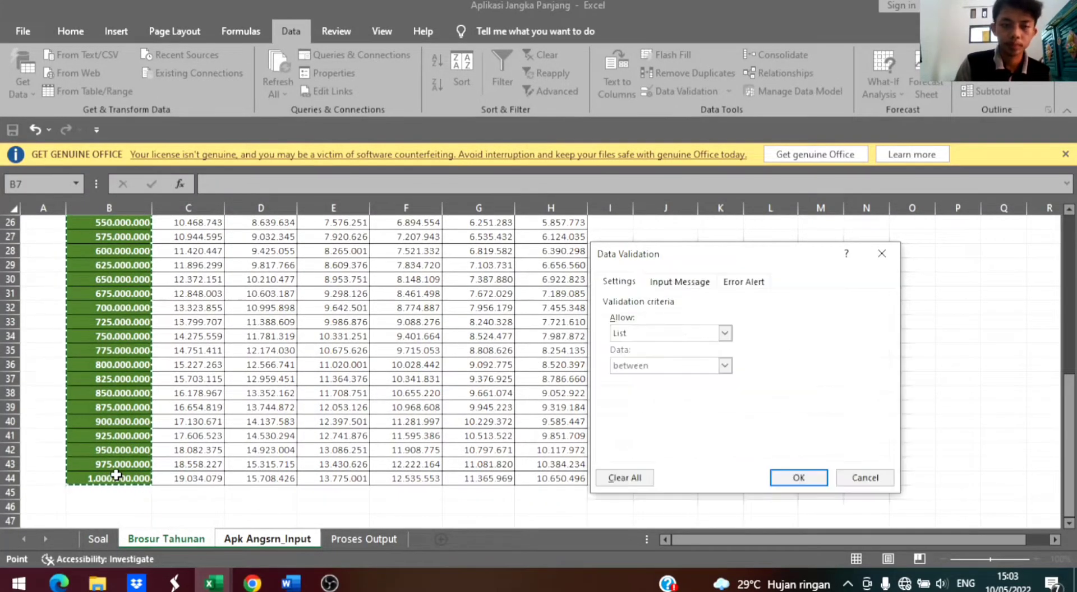
{"action": "left_click", "coordinate": [815, 481]}
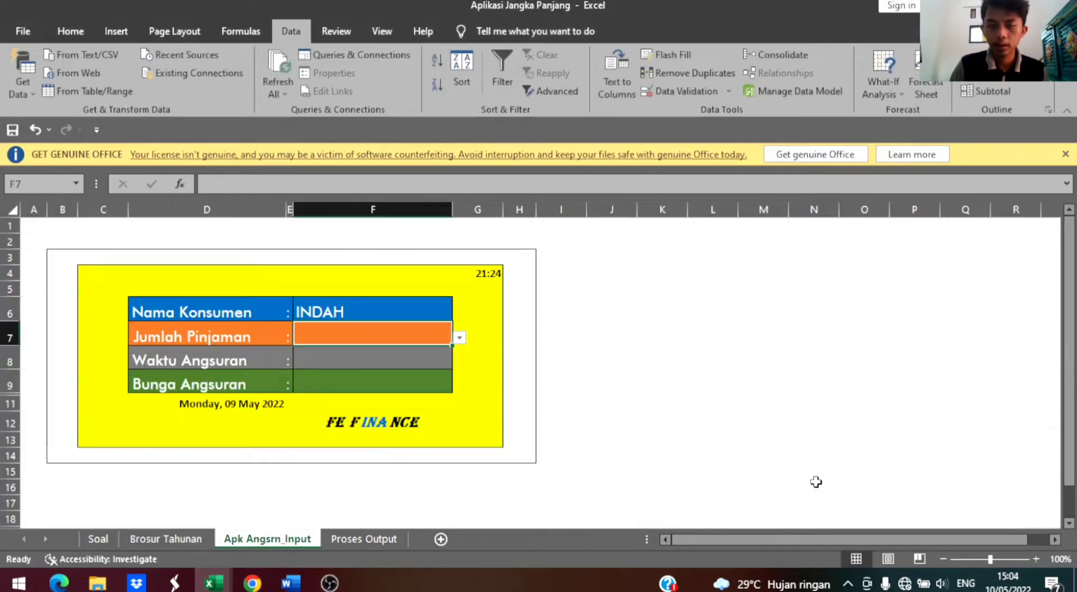
{"action": "left_click", "coordinate": [459, 339]}
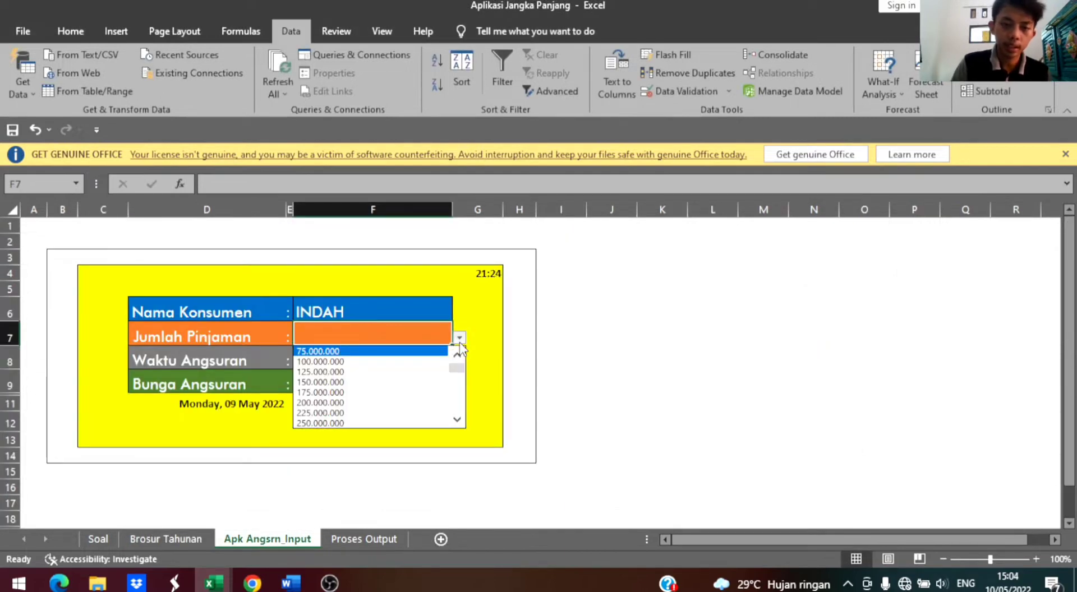
{"action": "left_click", "coordinate": [317, 383]}
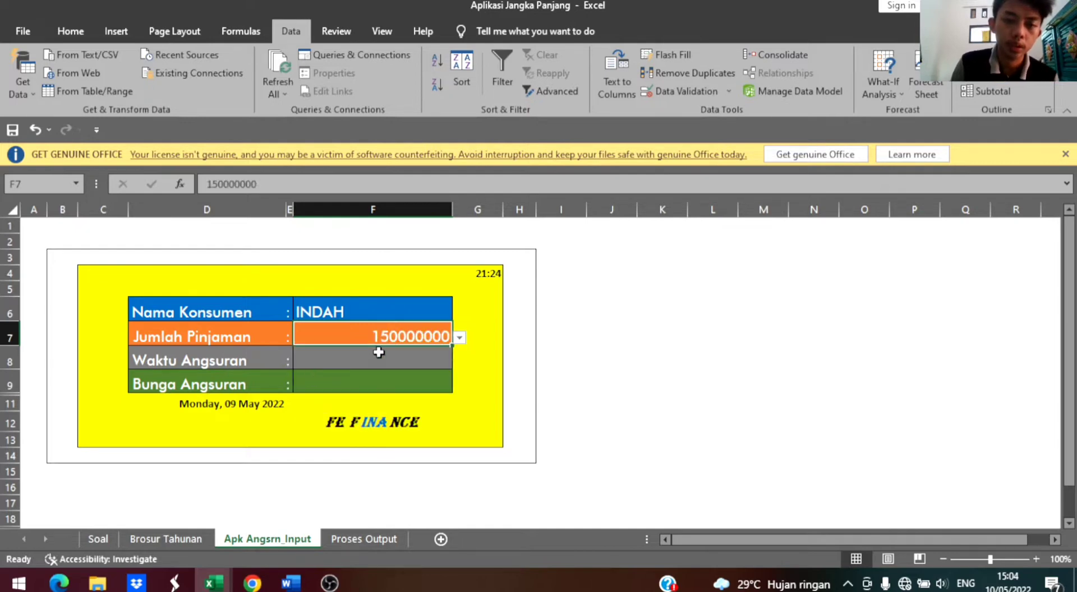
- Add a List data validation to the Waktu Angsuran cell F8 with 'Brosur Tahunan'!$C$6:$H$6 as its source
{"action": "left_click", "coordinate": [342, 367]}
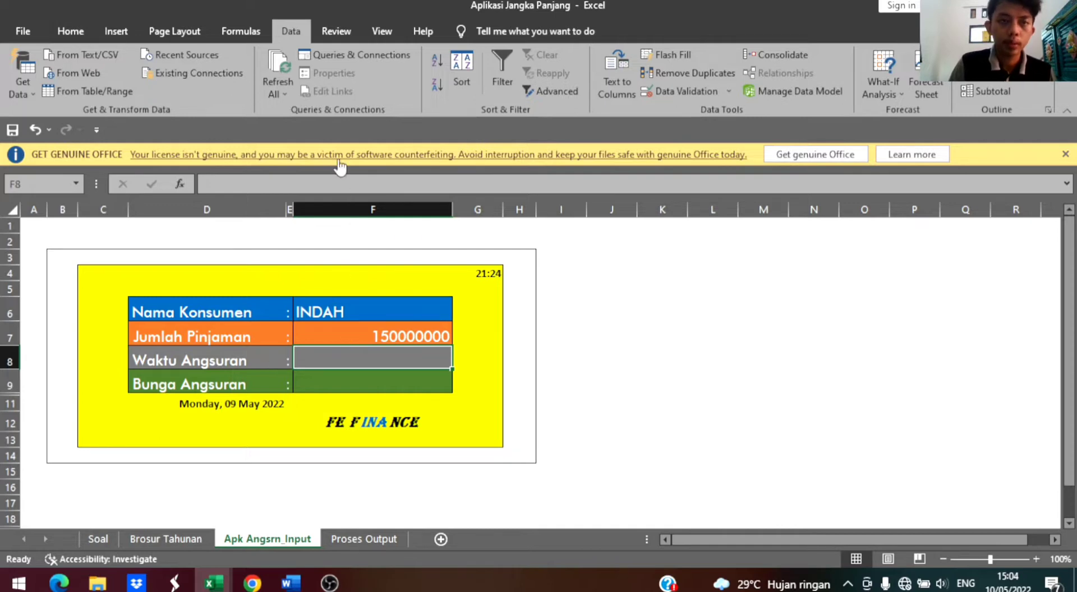
{"action": "left_click", "coordinate": [674, 89]}
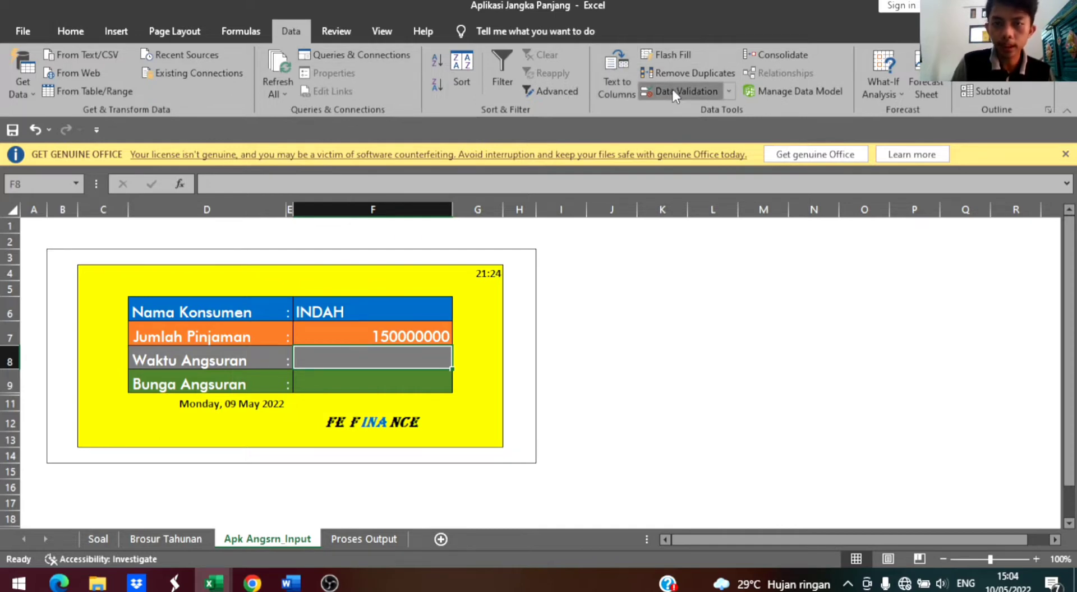
{"action": "left_click", "coordinate": [725, 333]}
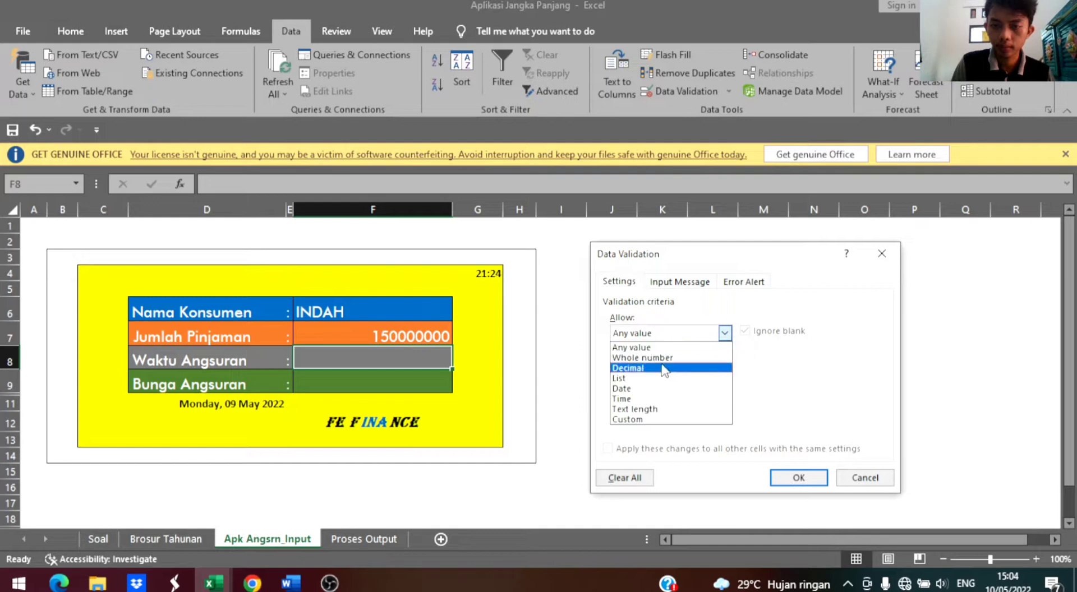
{"action": "left_click", "coordinate": [650, 379]}
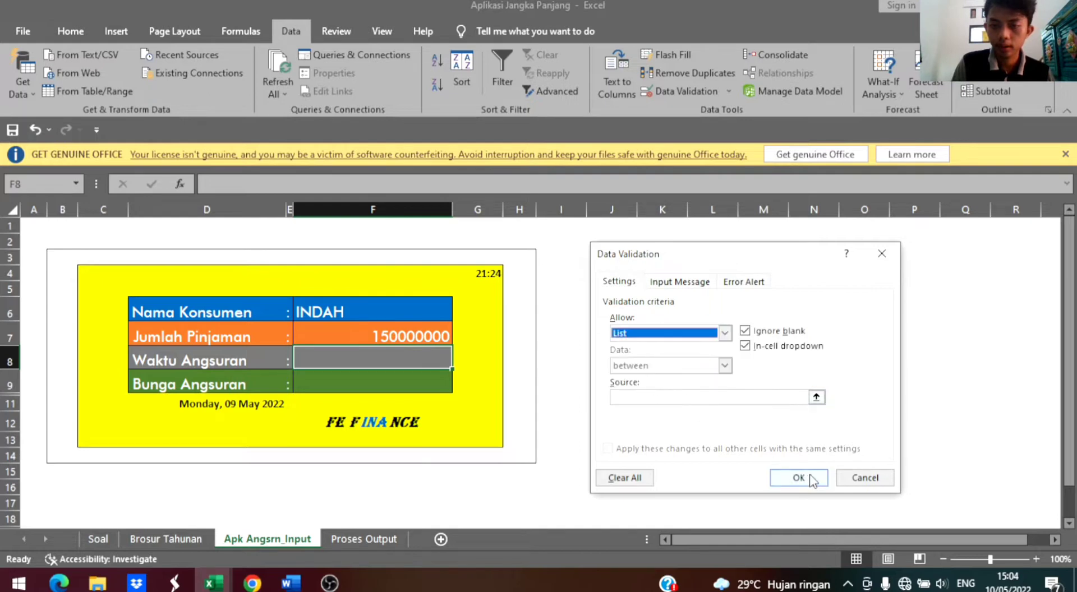
{"action": "left_click", "coordinate": [816, 397]}
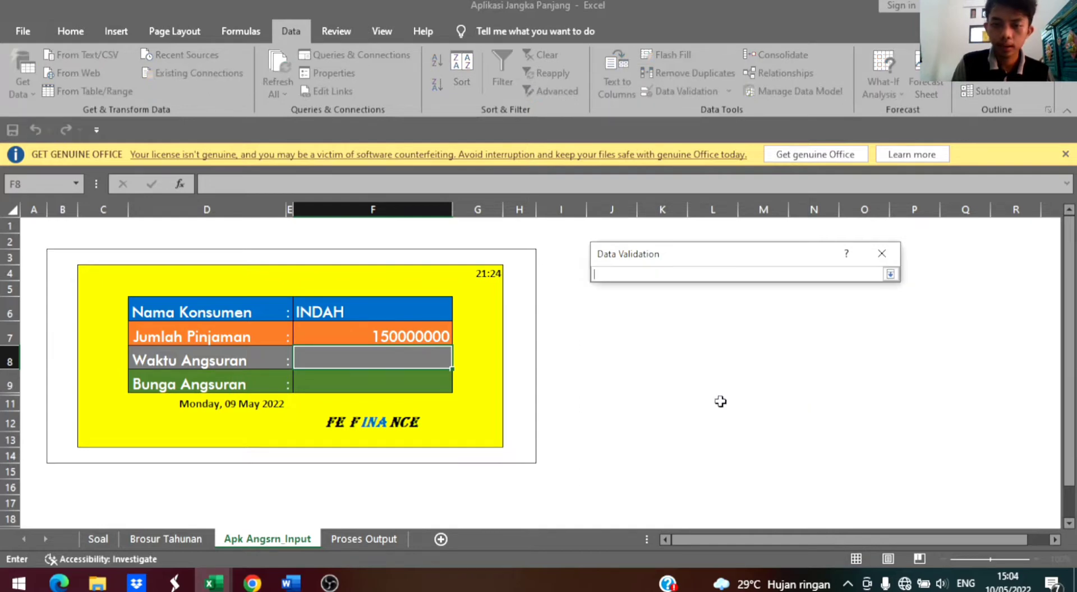
{"action": "left_click", "coordinate": [145, 539]}
{"action": "scroll", "coordinate": [179, 437], "scroll_direction": "up", "scroll_amount": 7}
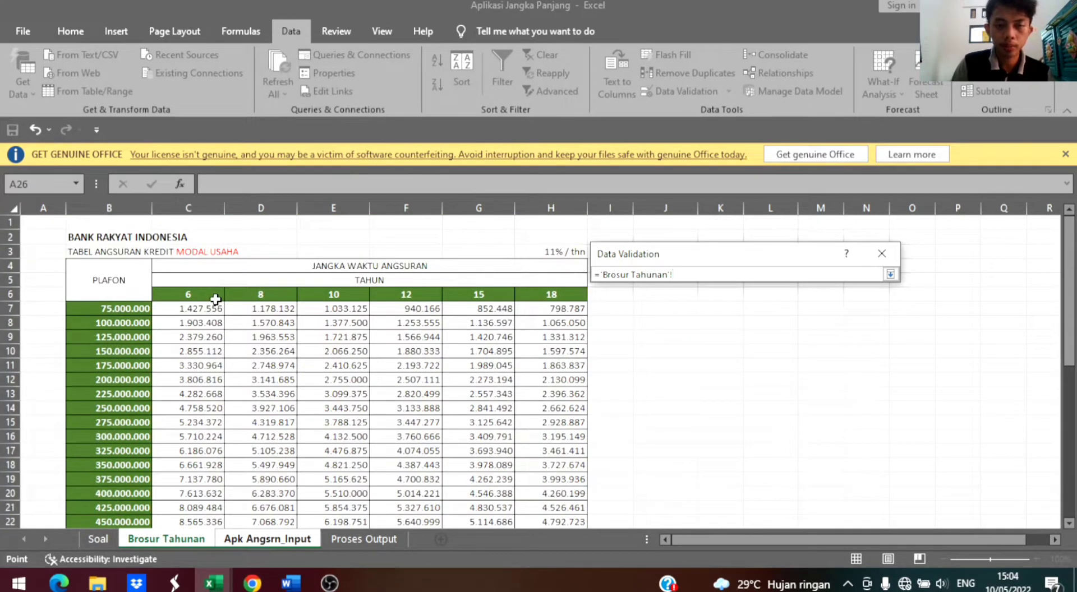
{"action": "left_click_drag", "start_coordinate": [215, 299], "coordinate": [525, 294]}
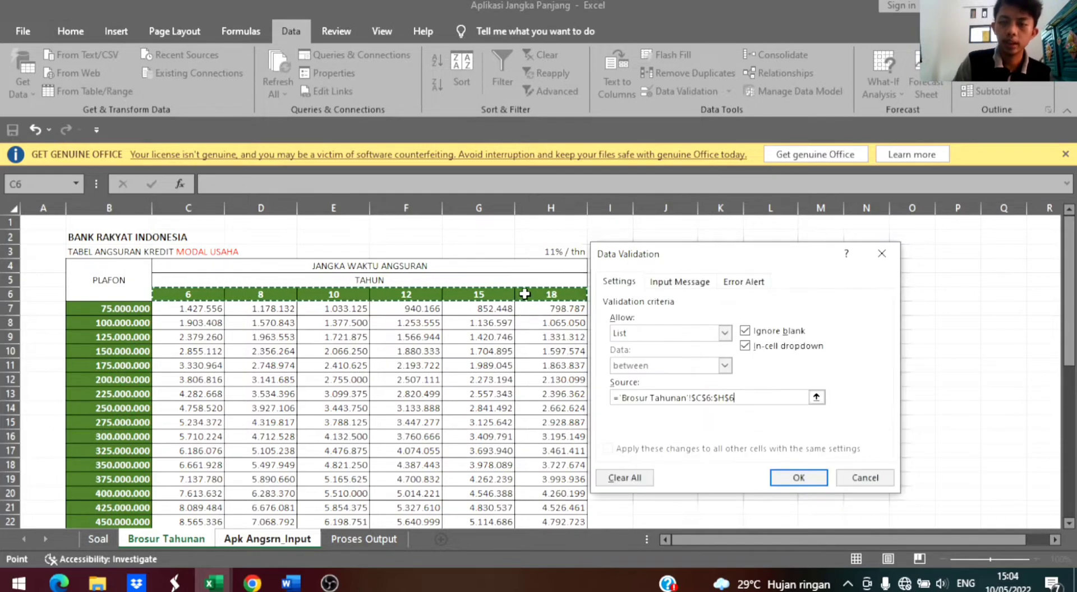
{"action": "left_click", "coordinate": [799, 478]}
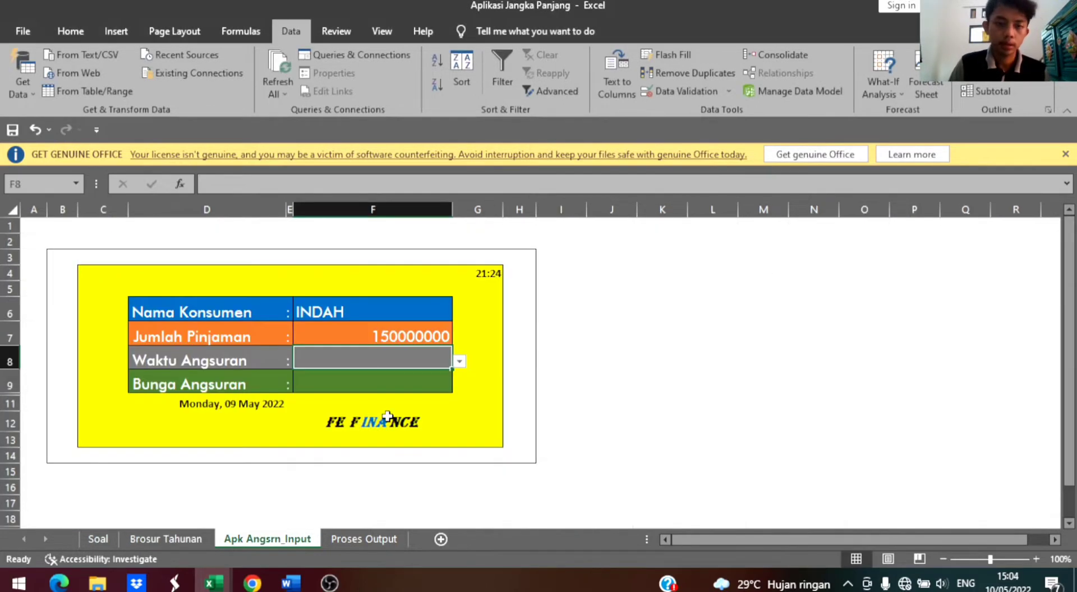
- Choose 10 from the Waktu Angsuran list in F8 as the installment term
{"action": "left_click", "coordinate": [458, 366]}
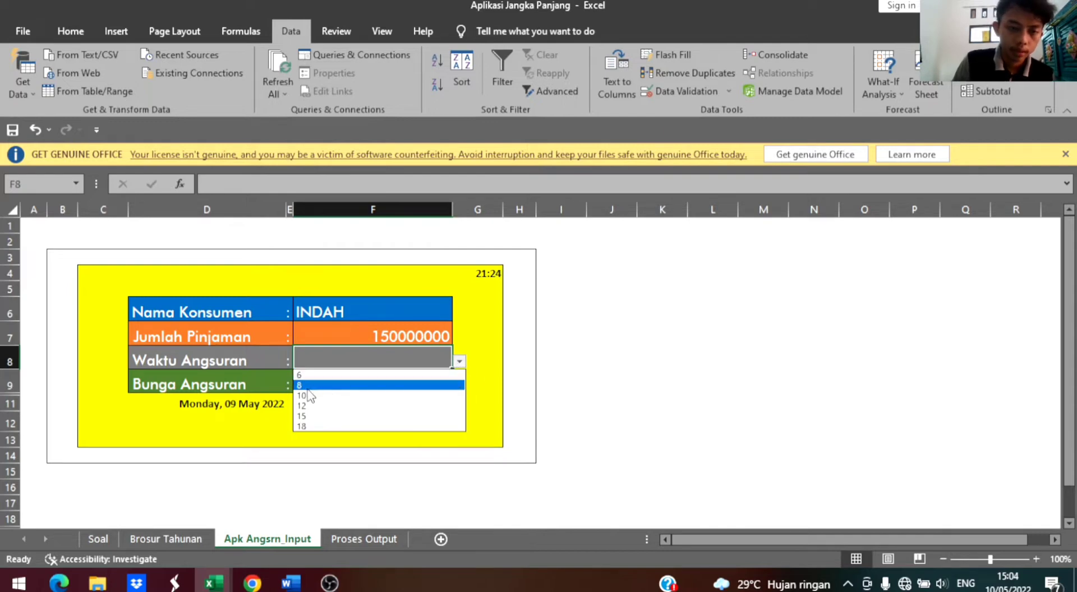
{"action": "left_click", "coordinate": [311, 399]}
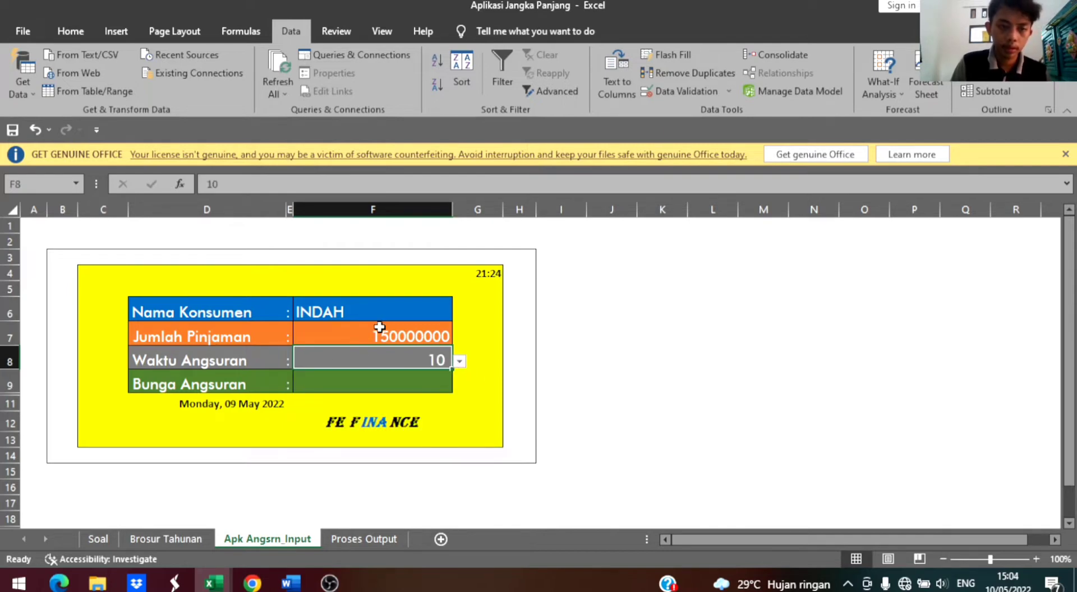
{"action": "left_click", "coordinate": [174, 542]}
{"action": "left_click", "coordinate": [254, 539]}
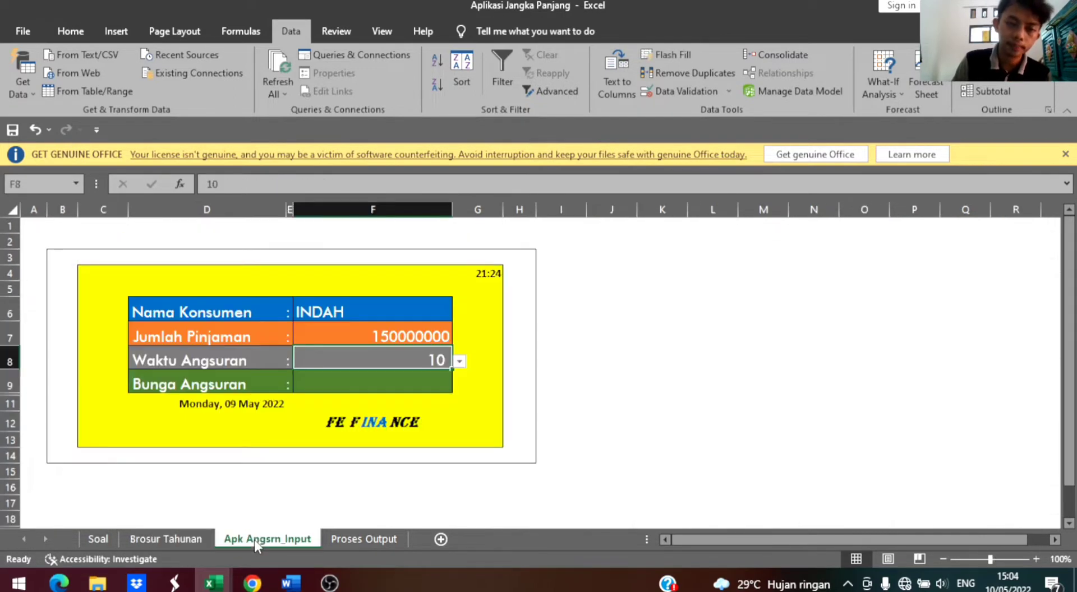
- Link the Bunga Angsuran cell F9 to the yearly interest rate with ='Brosur Tahunan'!H3
{"action": "left_click", "coordinate": [357, 384]}
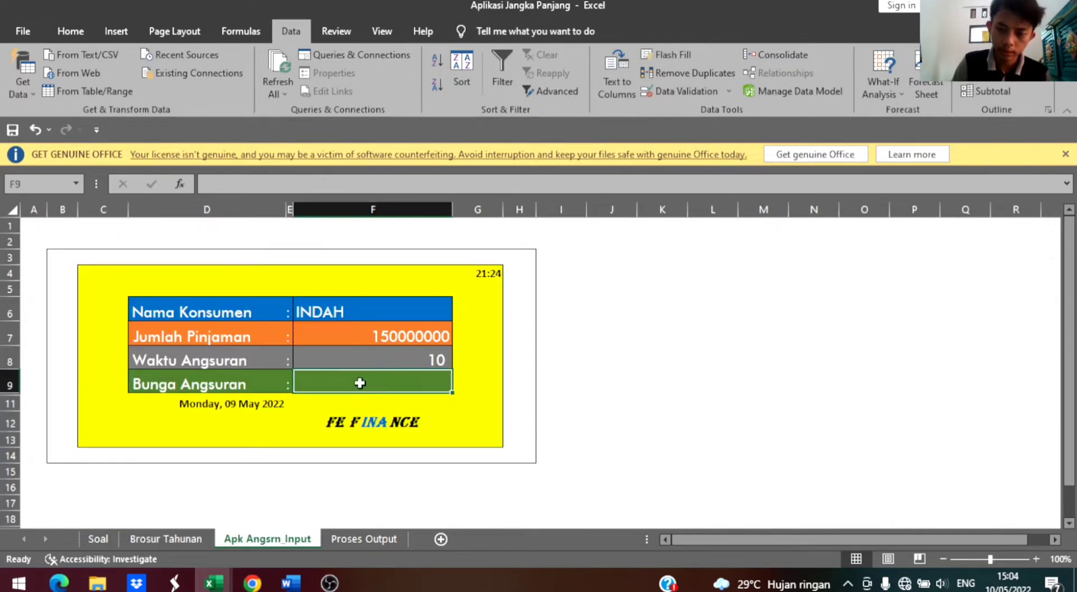
{"action": "type", "text": "="}
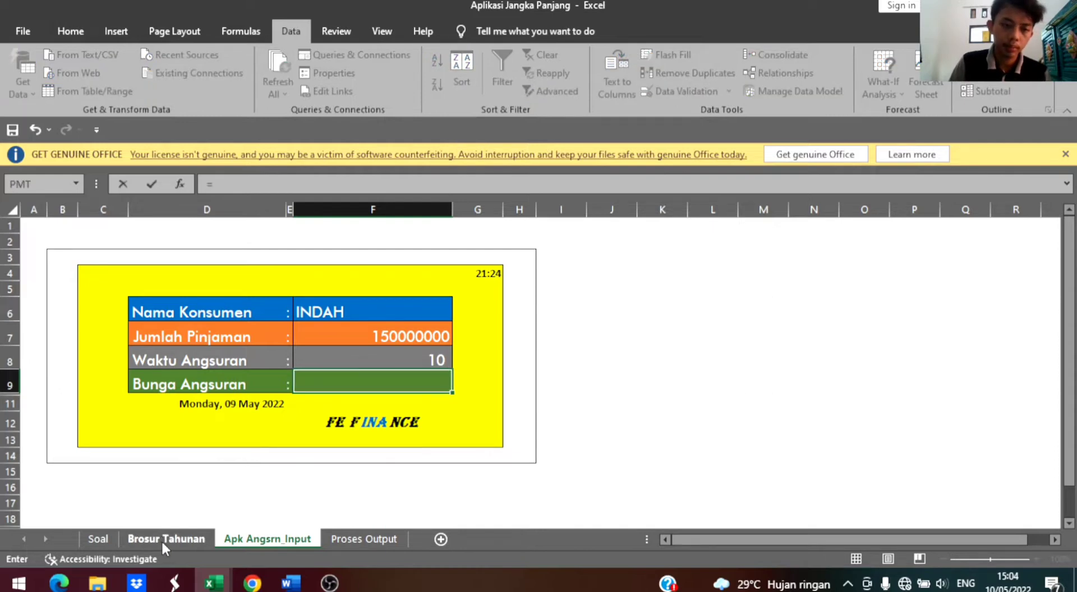
{"action": "left_click", "coordinate": [167, 540]}
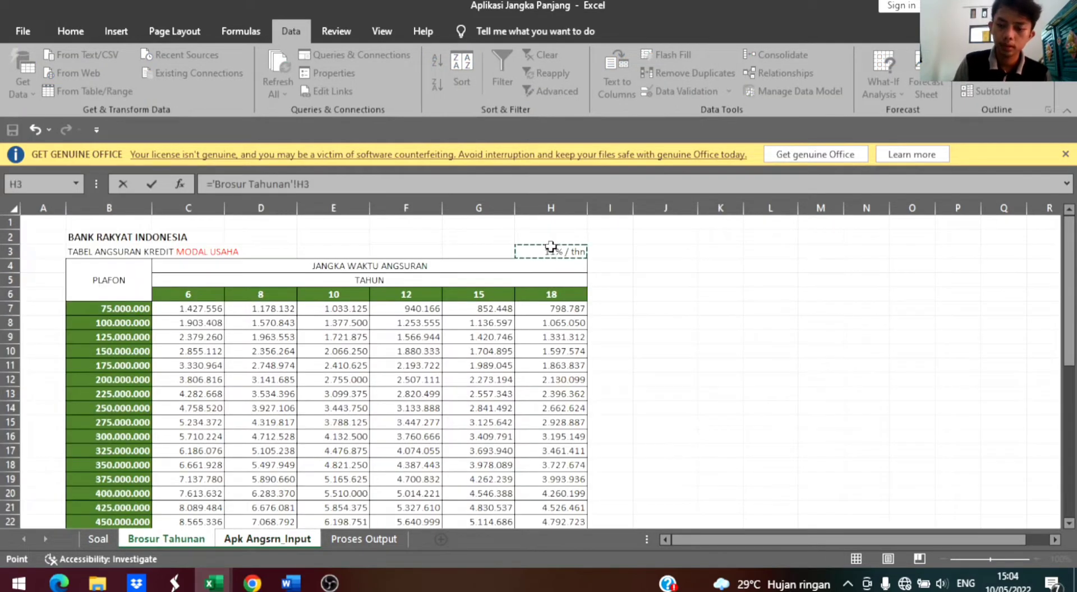
{"action": "key", "text": "Escape"}
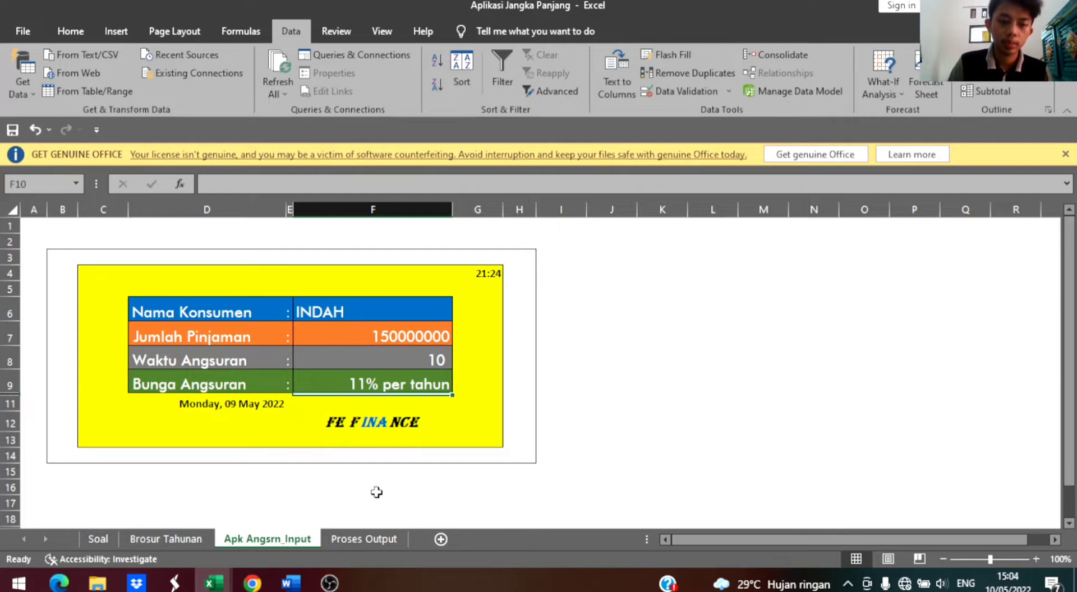
- On the Proses Output sheet, link the Nama Konsumen cell D2 to the input form with ='Apk Angsrn_Input'!F6
{"action": "left_click", "coordinate": [359, 540]}
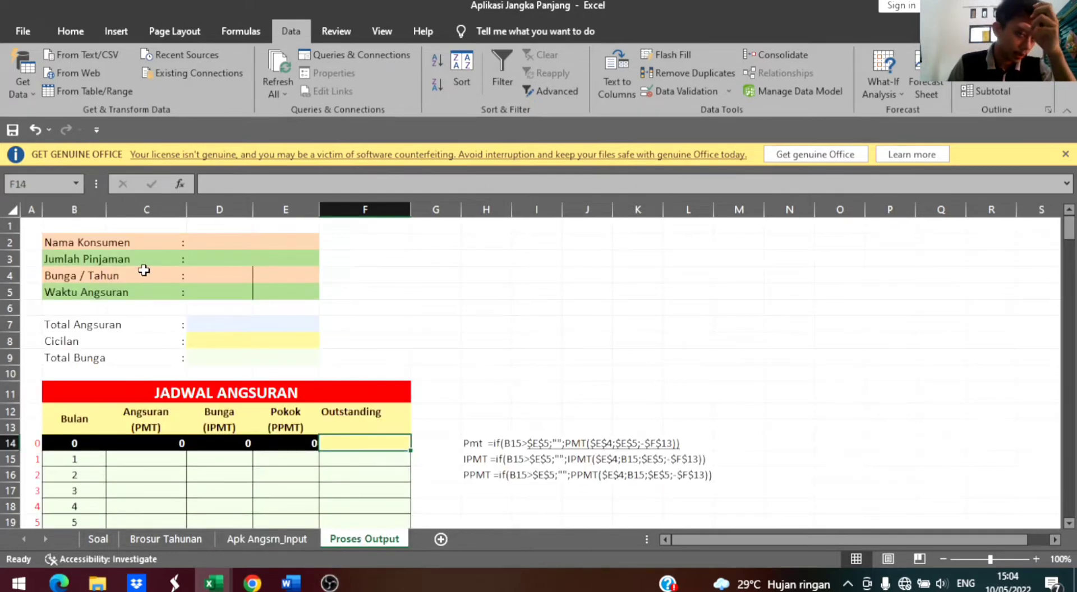
{"action": "left_click", "coordinate": [214, 239]}
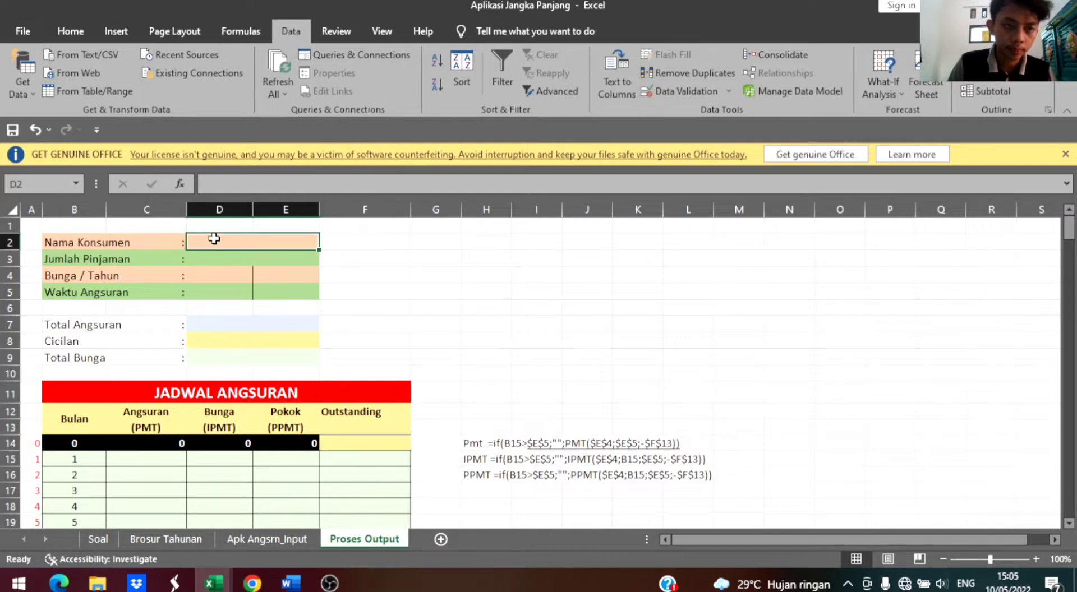
{"action": "type", "text": "="}
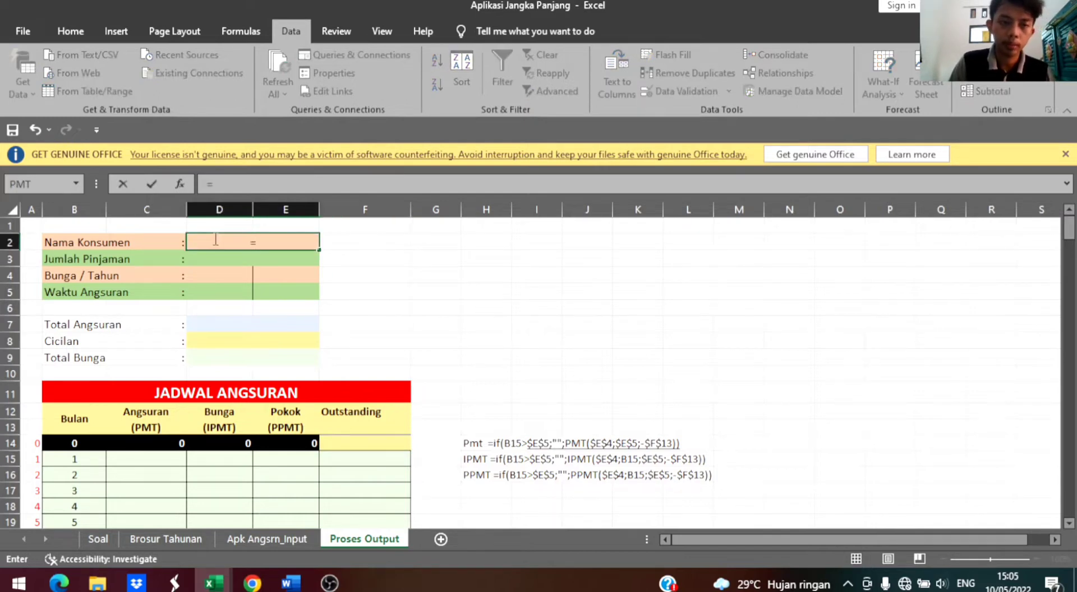
{"action": "left_click", "coordinate": [242, 537]}
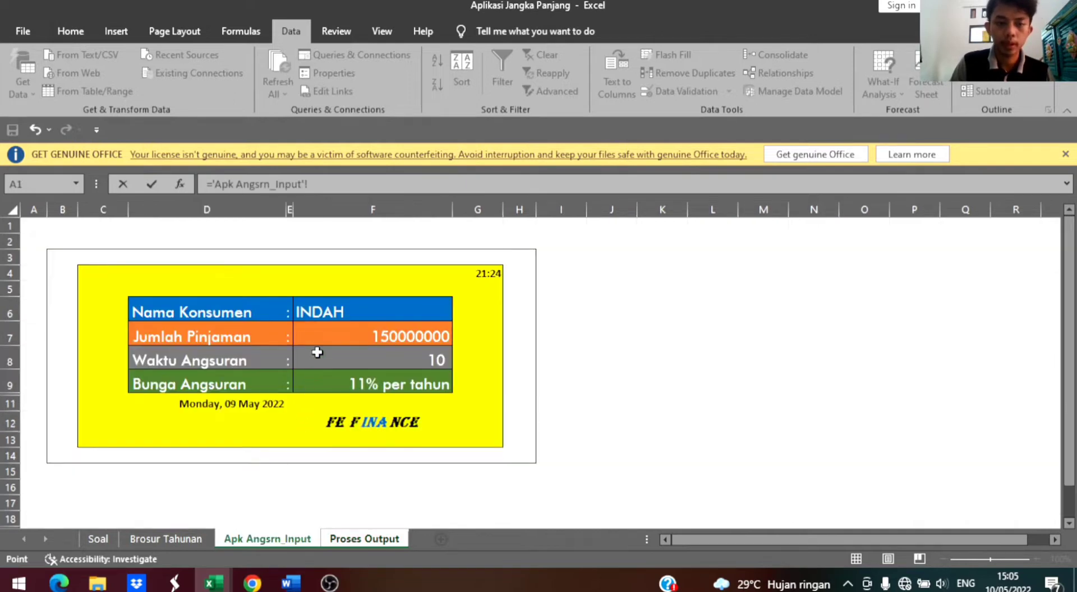
{"action": "left_click", "coordinate": [329, 305]}
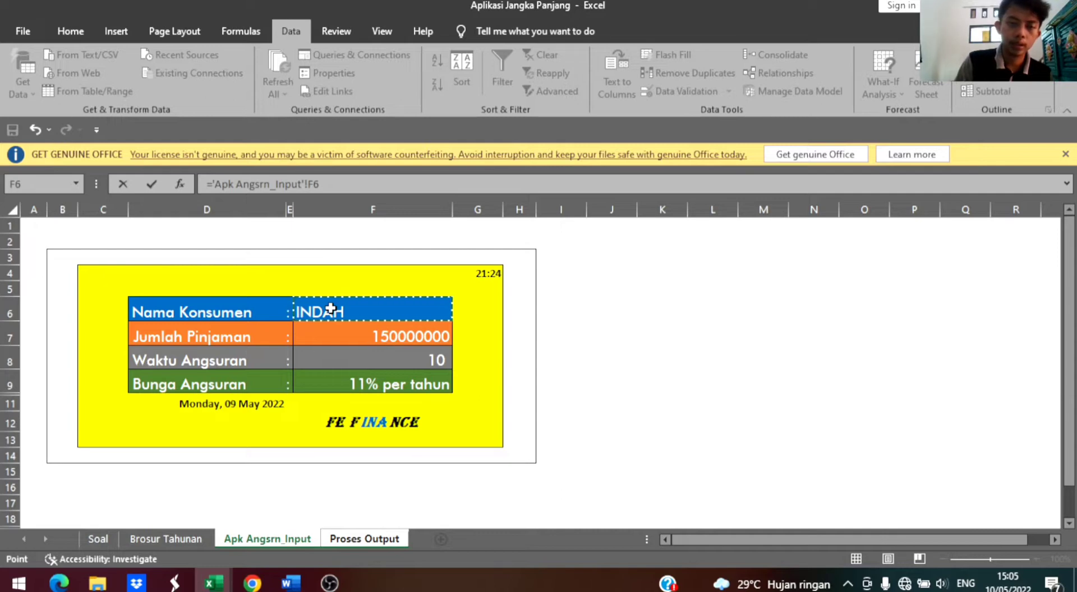
{"action": "key", "text": "Return"}
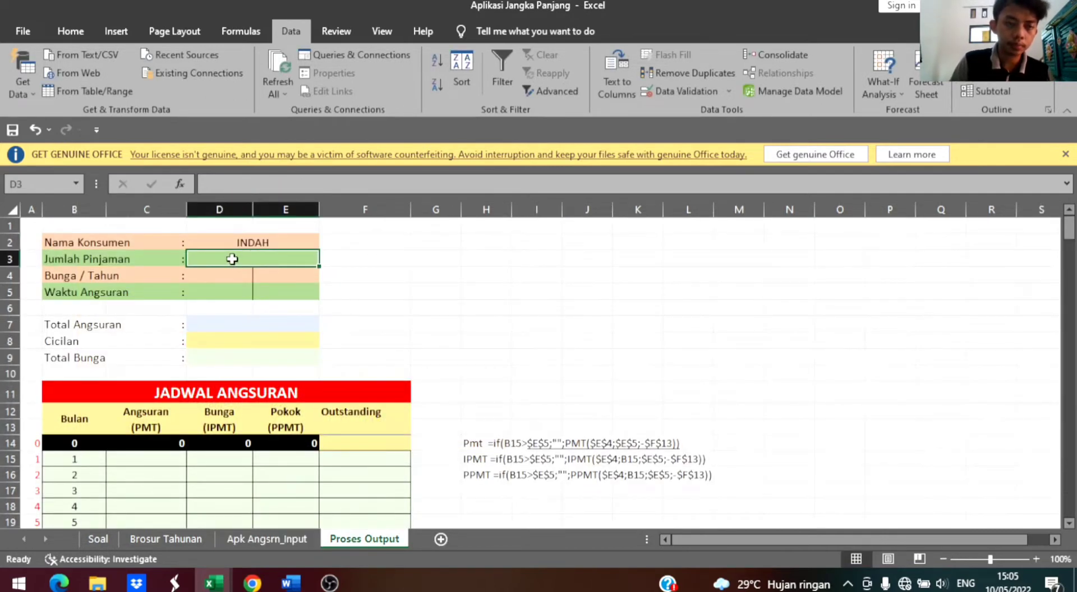
{"action": "left_click", "coordinate": [217, 245]}
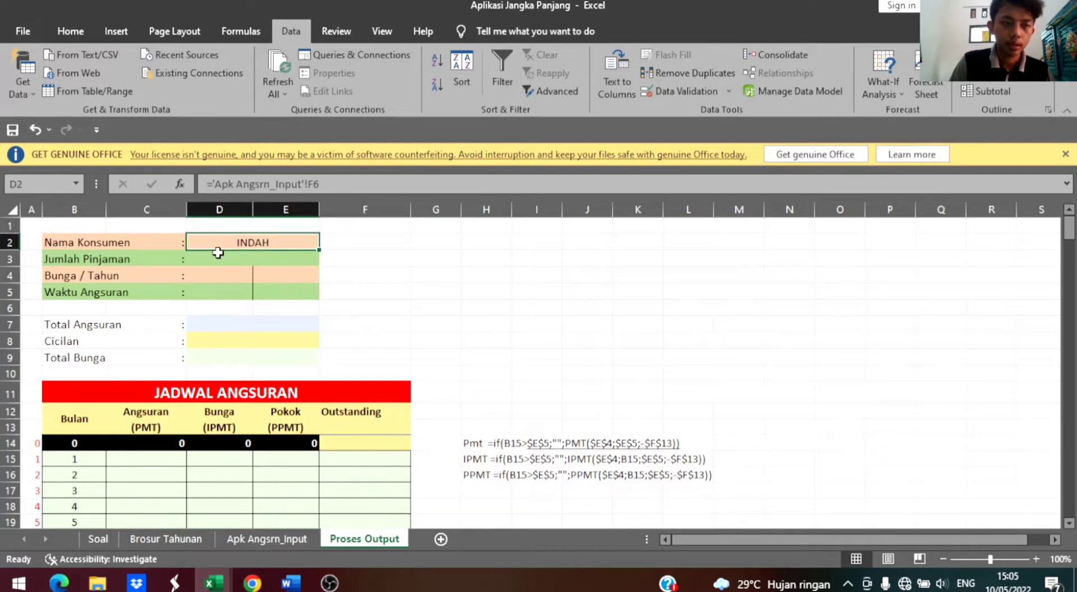
- Link the Jumlah Pinjaman cell D3 to the loan amount with ='Apk Angsrn_Input'!F7
{"action": "left_click", "coordinate": [213, 256]}
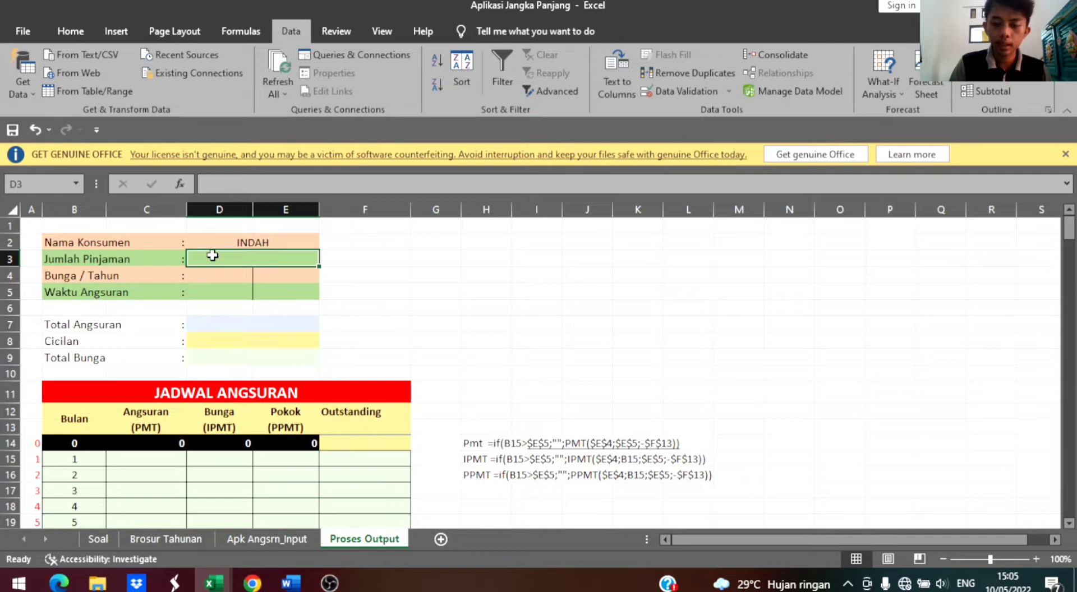
{"action": "type", "text": "="}
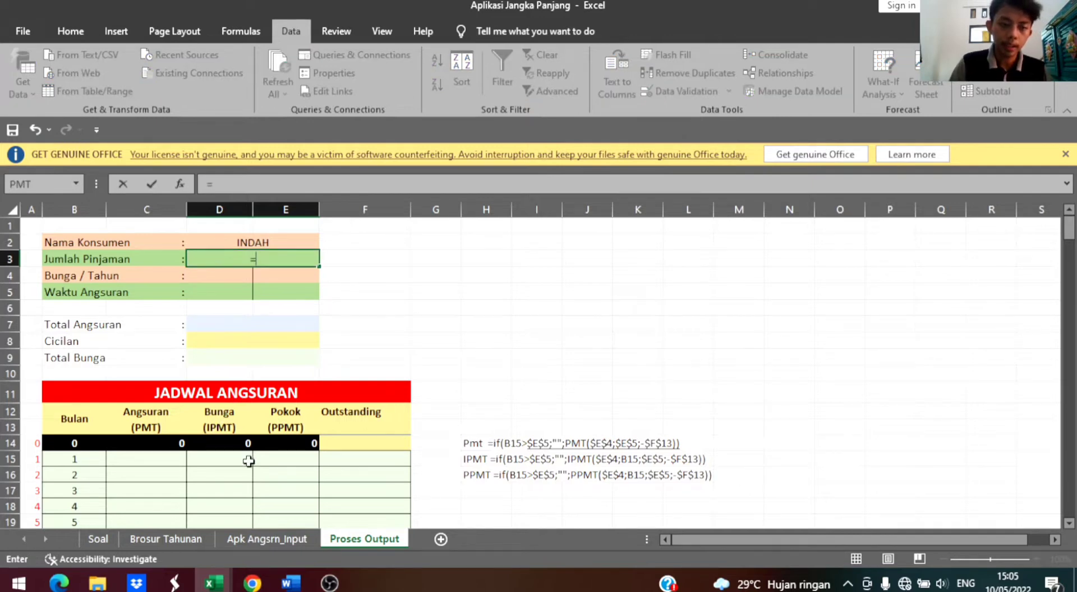
{"action": "left_click", "coordinate": [261, 543]}
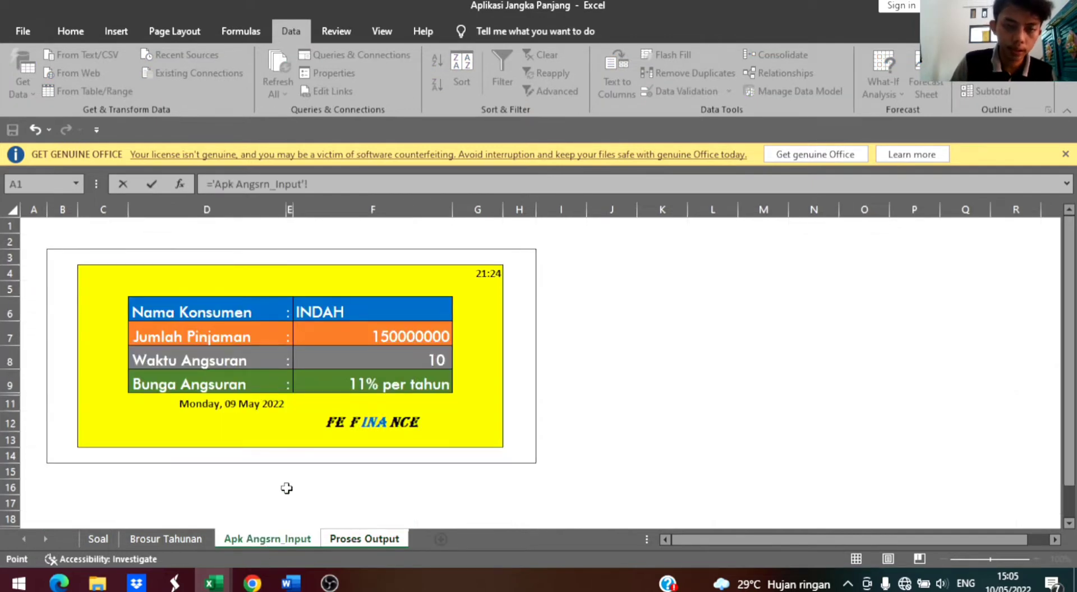
{"action": "left_click", "coordinate": [359, 335]}
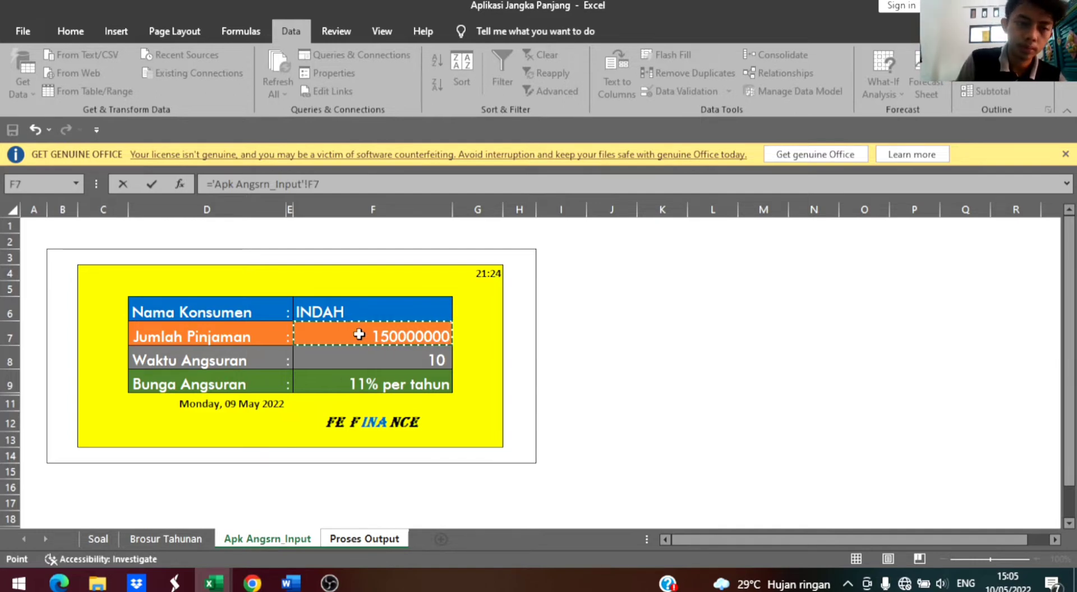
{"action": "key", "text": "Return"}
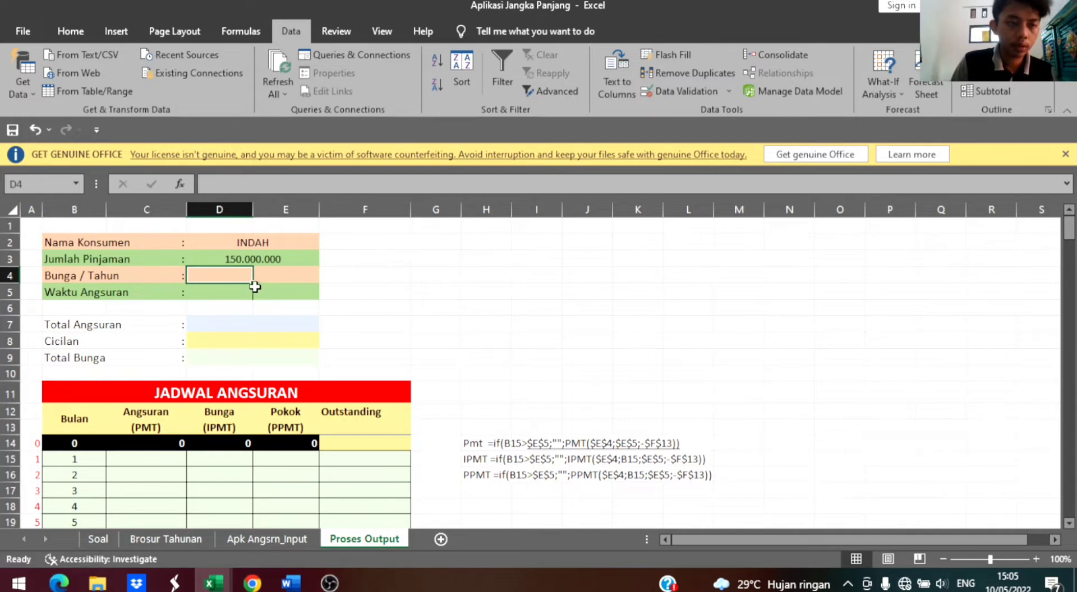
{"action": "type", "text": "="}
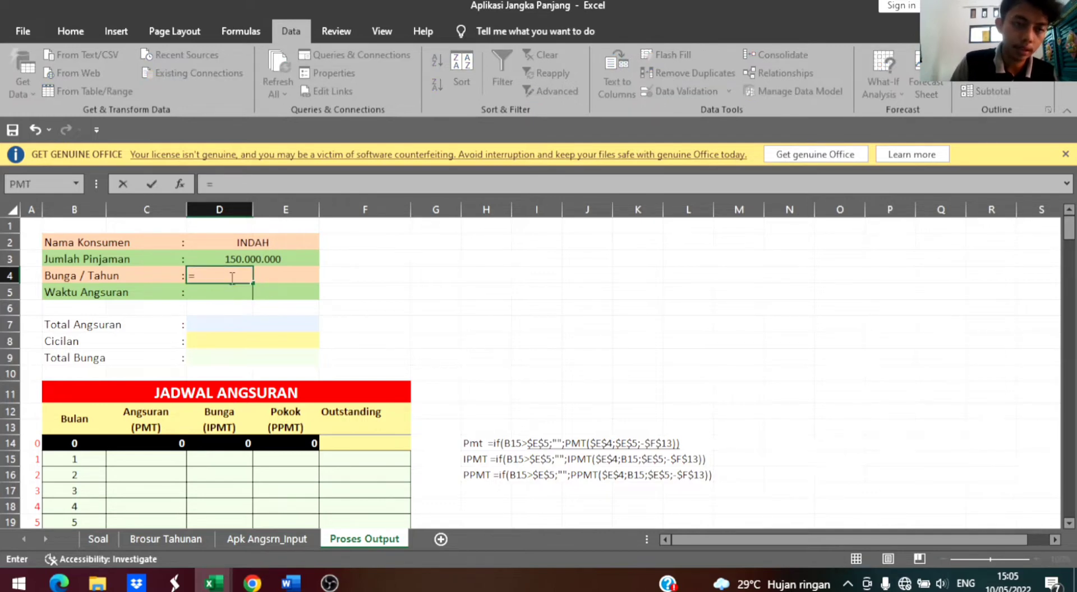
{"action": "left_click", "coordinate": [256, 523]}
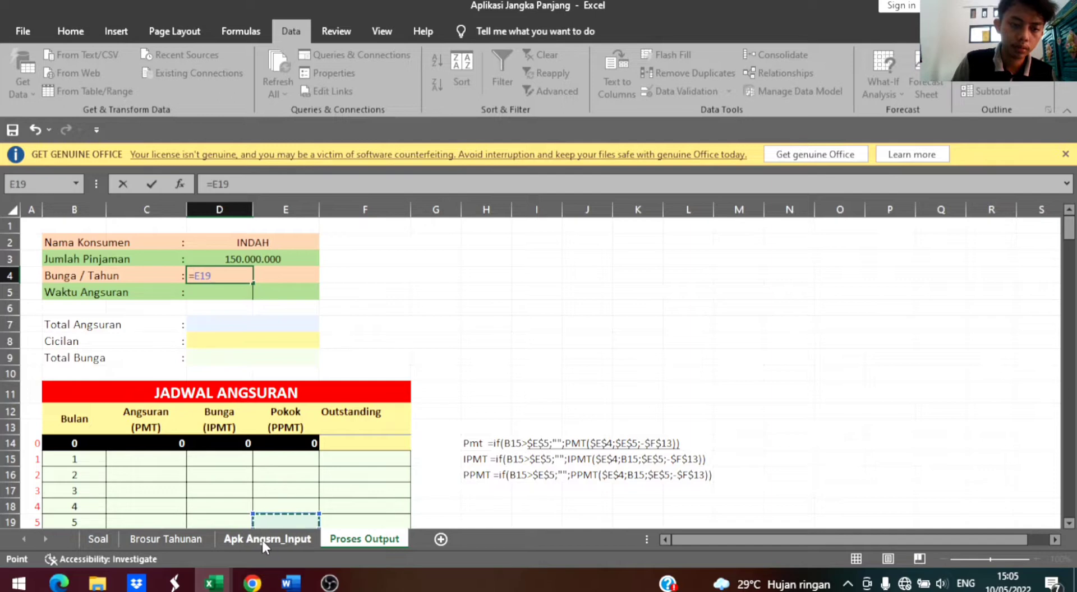
{"action": "left_click", "coordinate": [264, 541]}
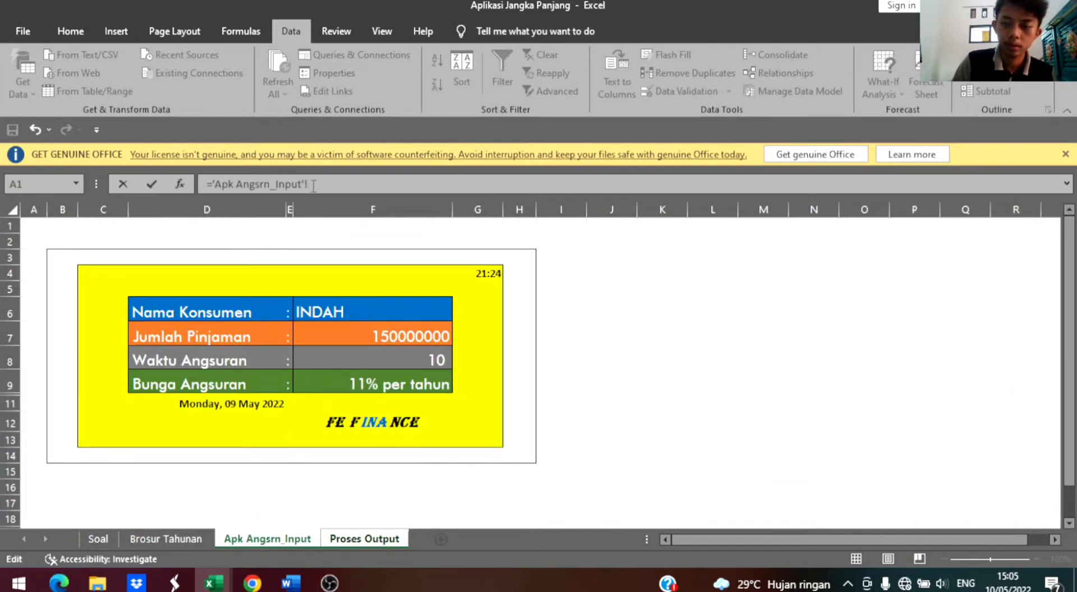
{"action": "key", "text": "BackSpace"}
{"action": "key", "text": "BackSpace"}
{"action": "key", "text": "BackSpace"}
{"action": "key", "text": "BackSpace"}
{"action": "key", "text": "BackSpace"}
{"action": "key", "text": "BackSpace"}
{"action": "key", "text": "BackSpace"}
{"action": "key", "text": "BackSpace"}
{"action": "key", "text": "BackSpace"}
{"action": "key", "text": "BackSpace"}
{"action": "key", "text": "BackSpace"}
{"action": "key", "text": "BackSpace"}
{"action": "key", "text": "BackSpace"}
{"action": "key", "text": "BackSpace"}
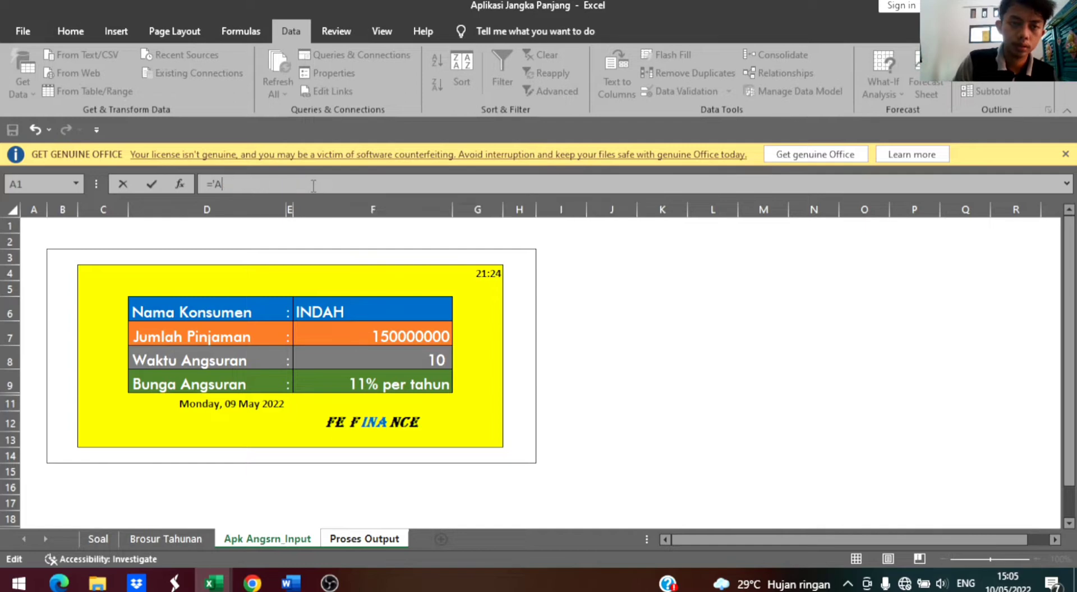
{"action": "key", "text": "BackSpace"}
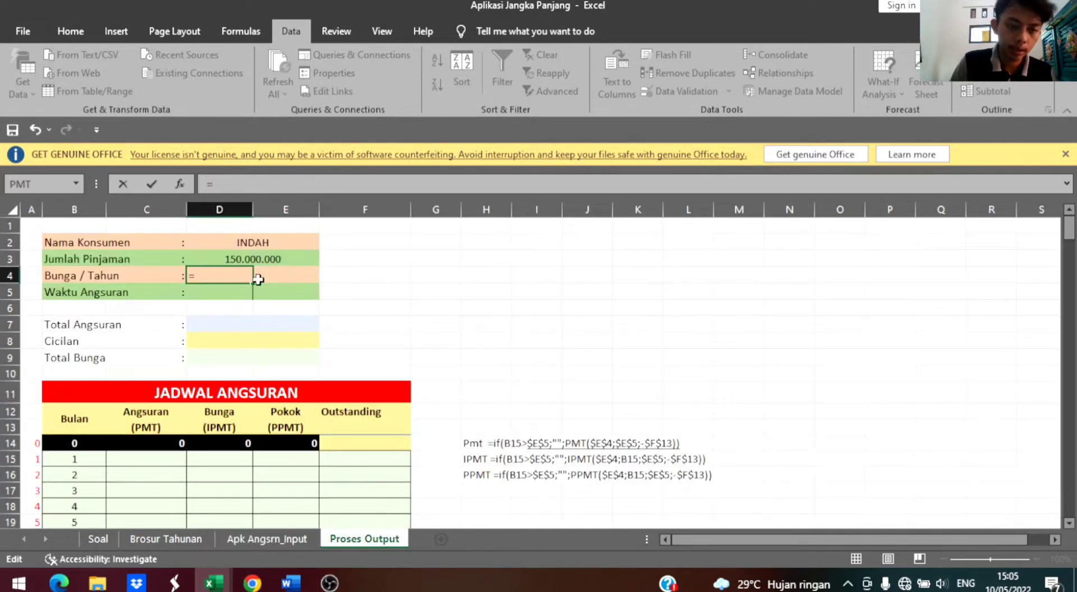
- Link the Bunga / Tahun cell D4 to the form's interest rate with ='Apk Angsrn_Input'!F9
{"action": "left_click", "coordinate": [270, 541]}
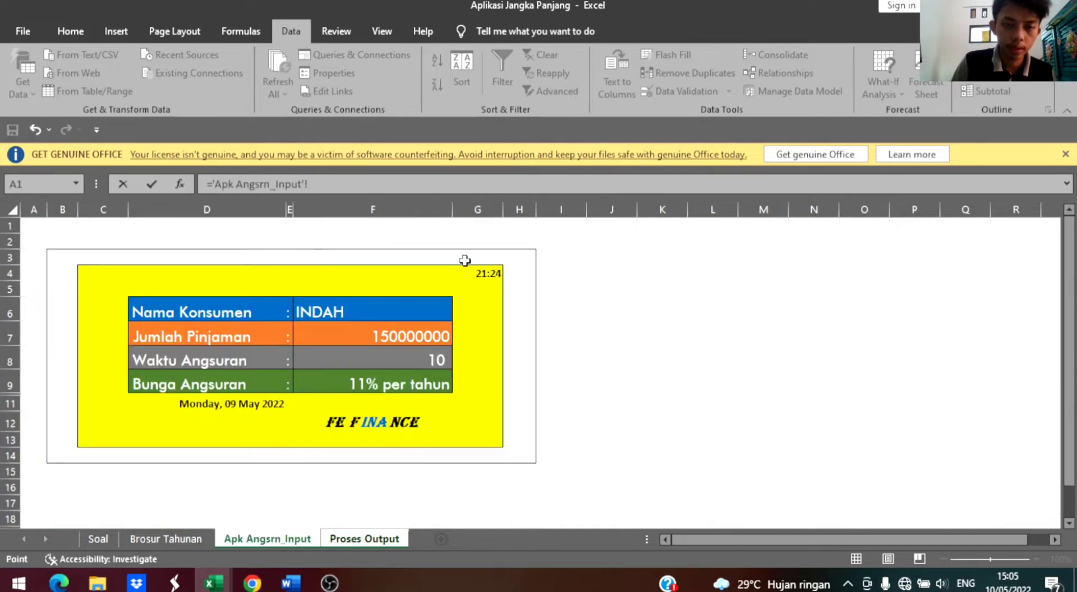
{"action": "left_click", "coordinate": [389, 381]}
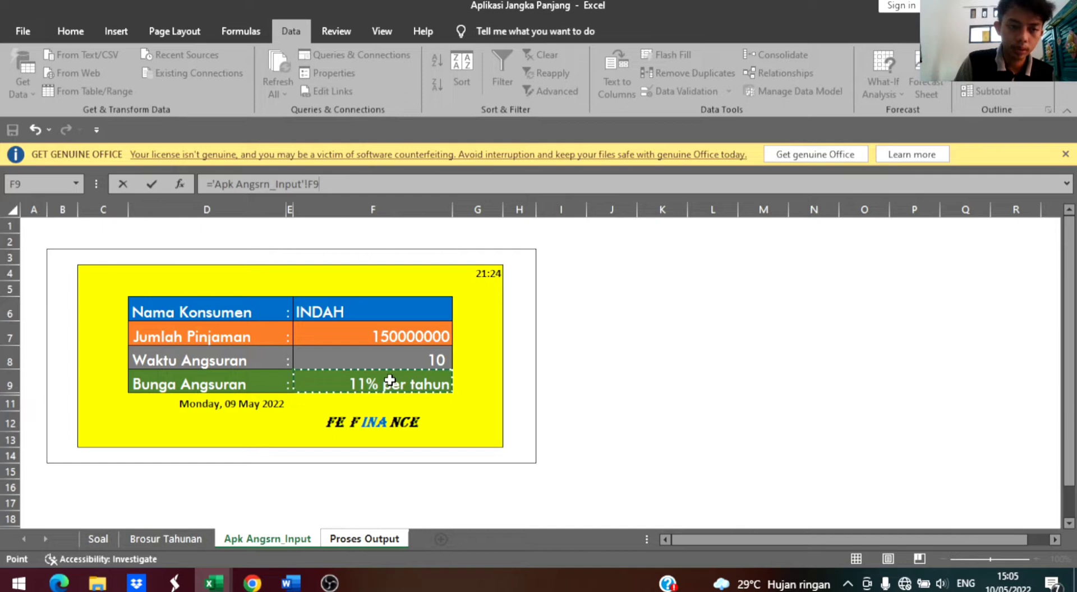
{"action": "key", "text": "Return"}
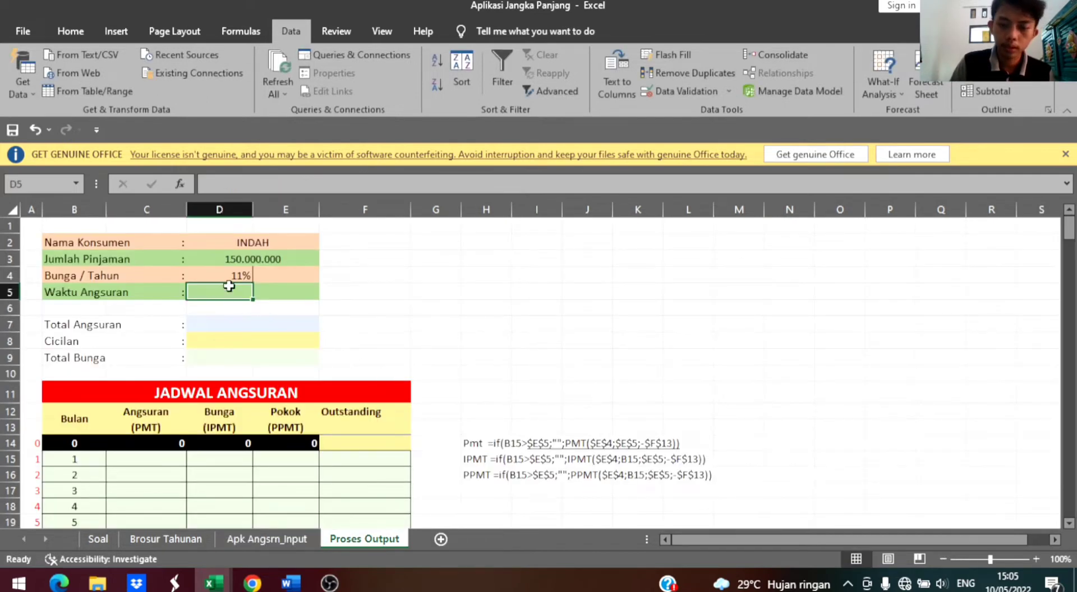
- Link the Waktu Angsuran cell D5 to the form's installment term with ='Apk Angsrn_Input'!F8
{"action": "type", "text": "="}
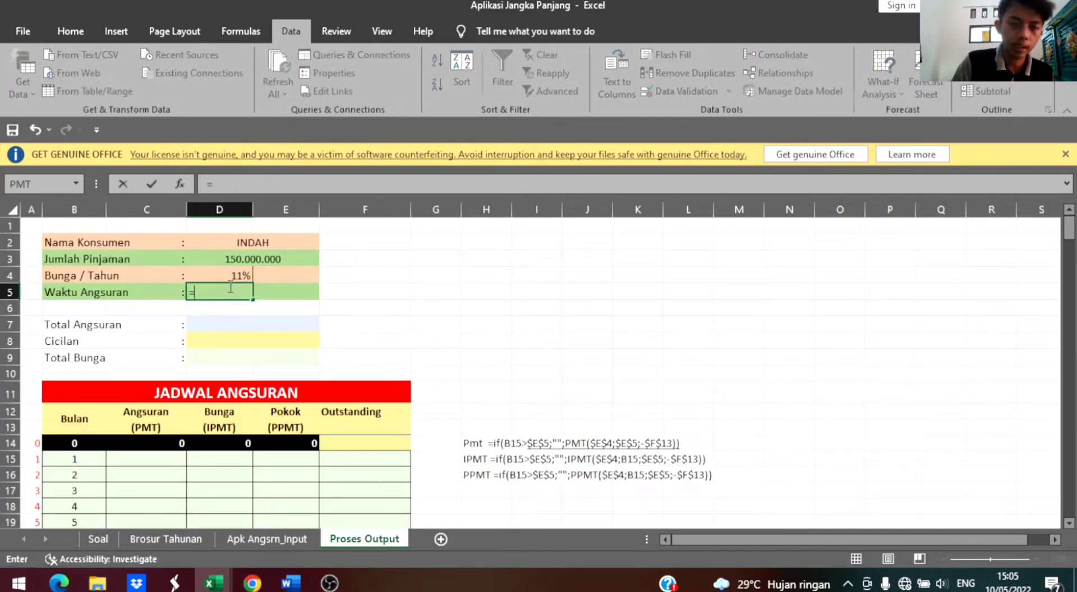
{"action": "left_click", "coordinate": [225, 539]}
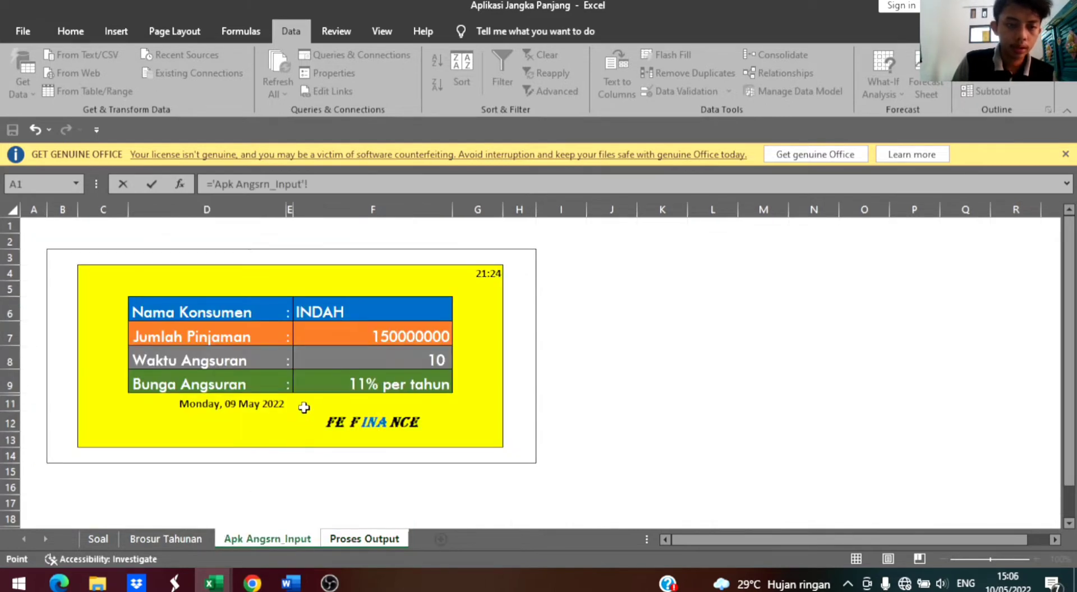
{"action": "left_click", "coordinate": [350, 357]}
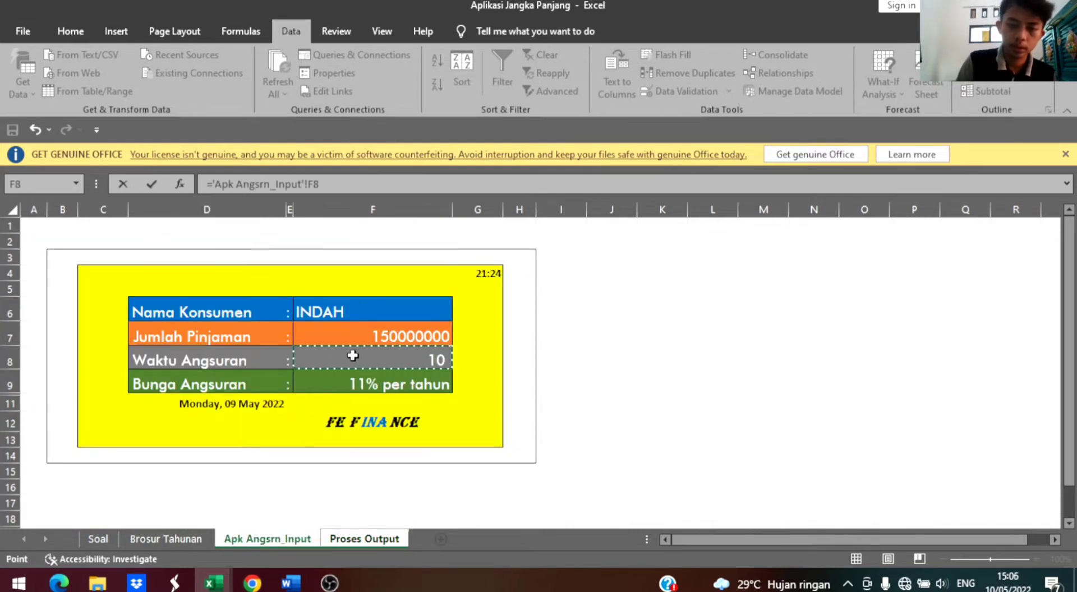
{"action": "key", "text": "Return"}
- Calculate the monthly interest rate in E4, beside the yearly rate, with the formula =D4/12
{"action": "left_click", "coordinate": [284, 270]}
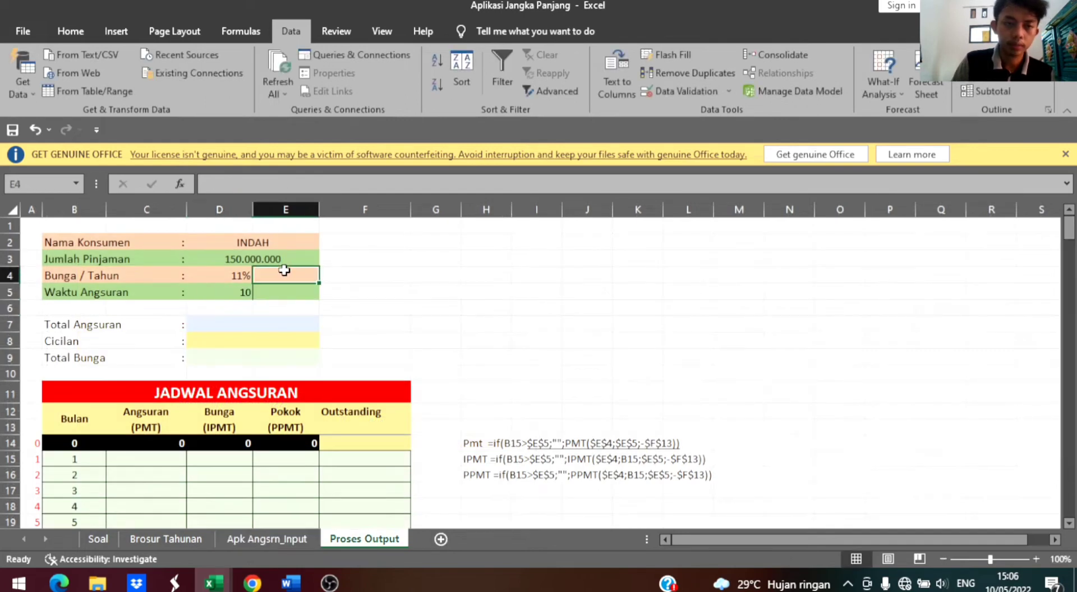
{"action": "left_click", "coordinate": [244, 290]}
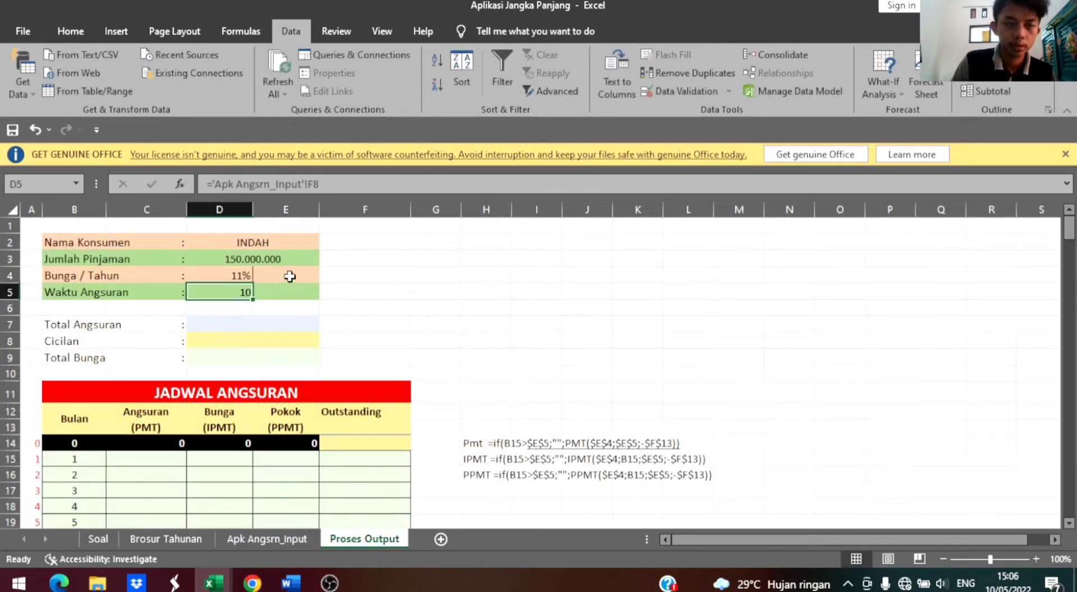
{"action": "left_click", "coordinate": [272, 276]}
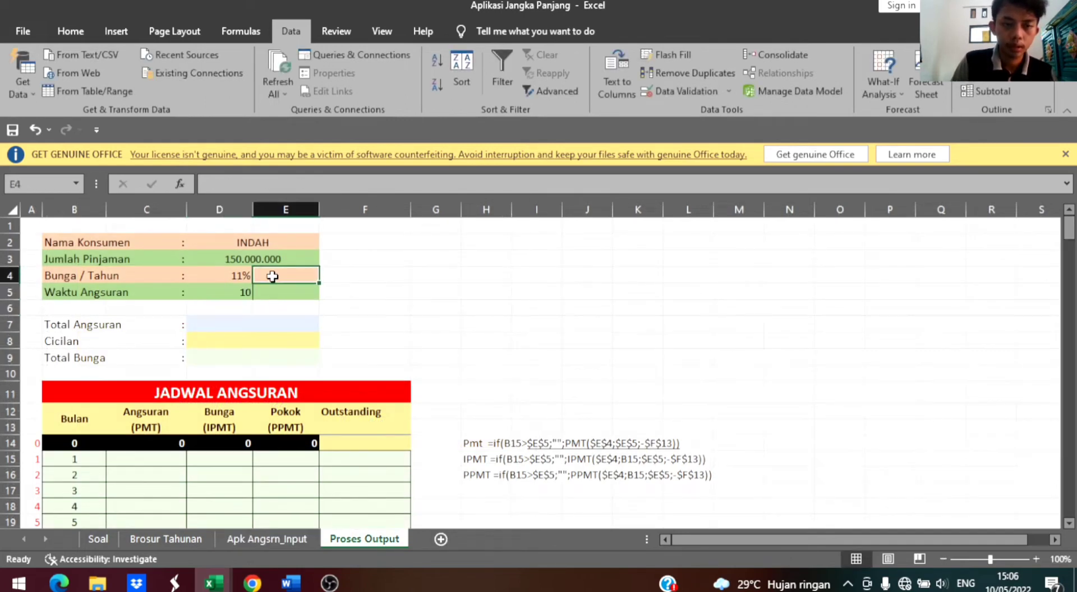
{"action": "left_click", "coordinate": [229, 277]}
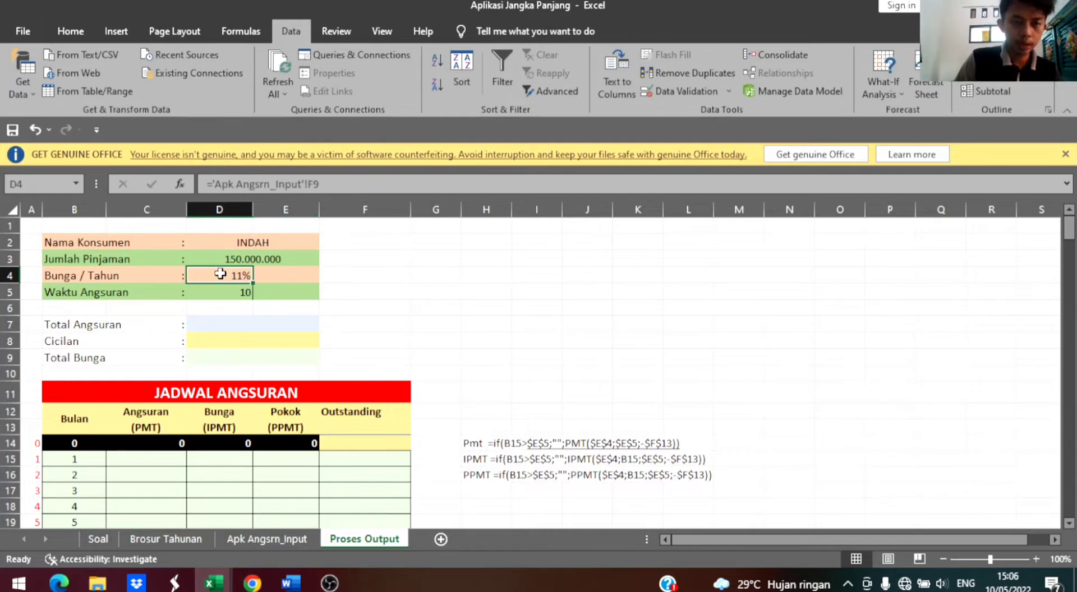
{"action": "left_click", "coordinate": [281, 274]}
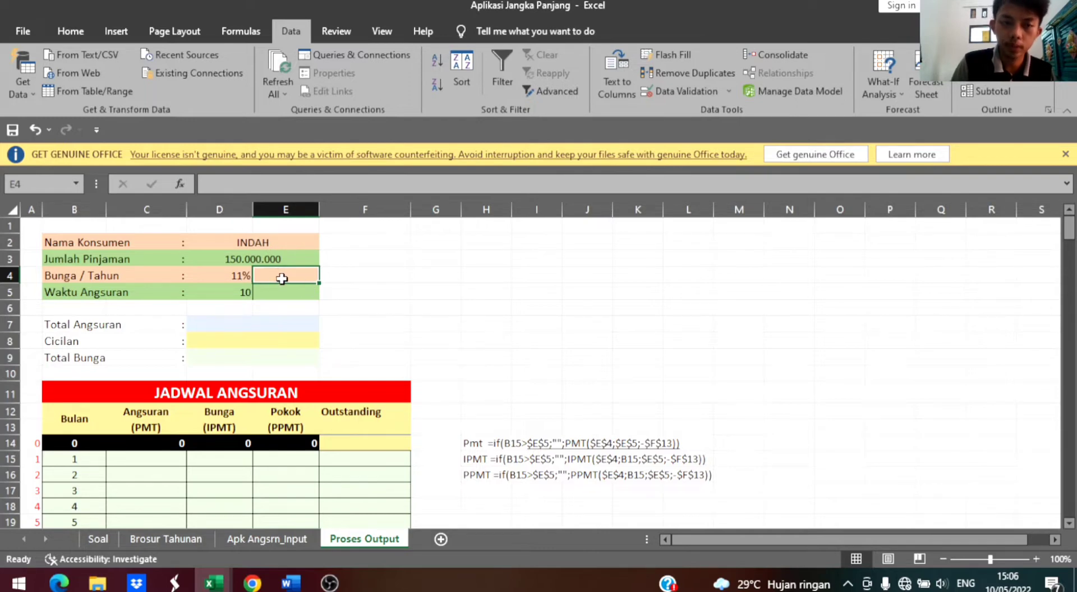
{"action": "type", "text": "="}
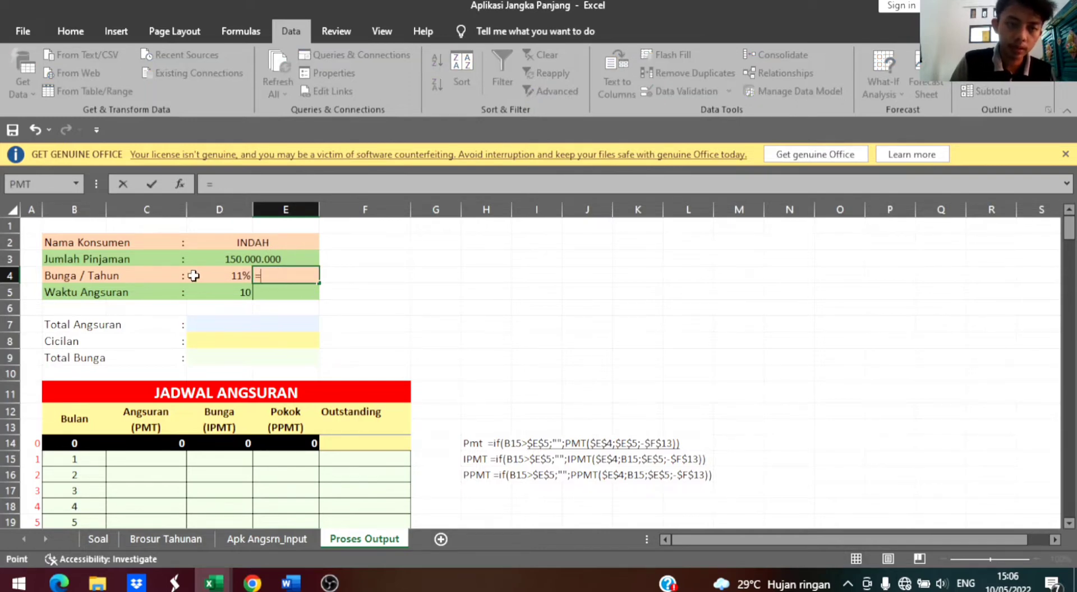
{"action": "left_click", "coordinate": [193, 275]}
{"action": "type", "text": "/12"}
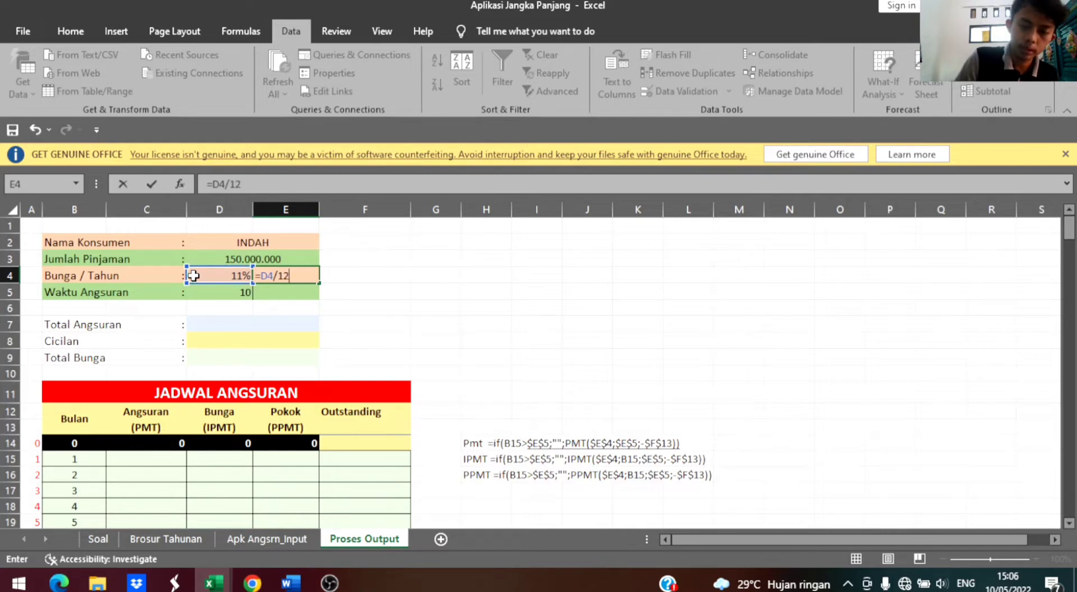
{"action": "key", "text": "Return"}
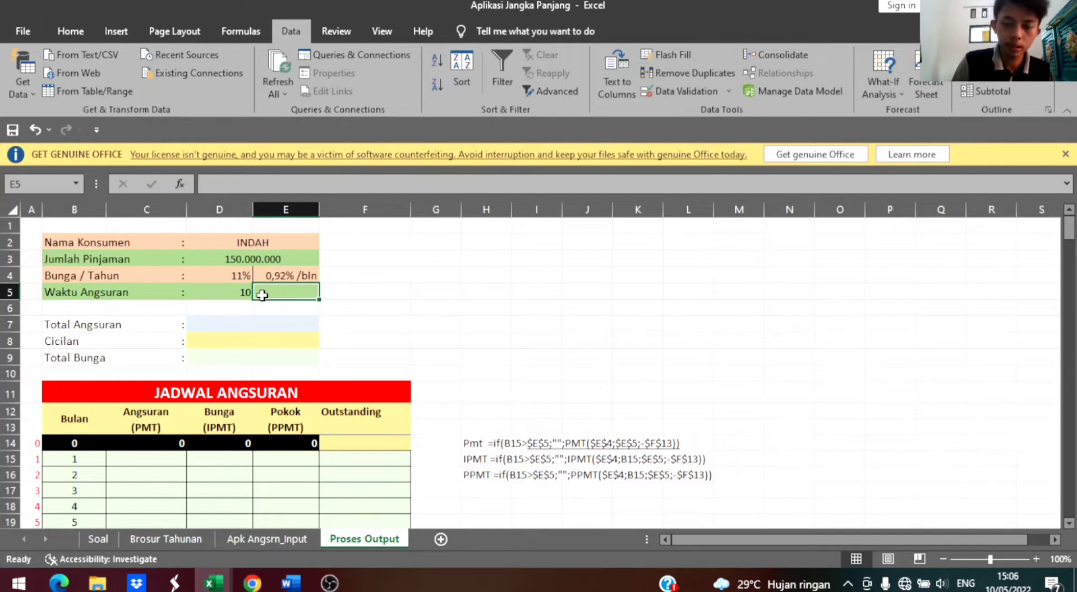
- Calculate the installment term in months in E5, beside the yearly Waktu Angsuran, with the formula =D5*12
{"action": "left_click", "coordinate": [229, 291]}
{"action": "left_click", "coordinate": [272, 291]}
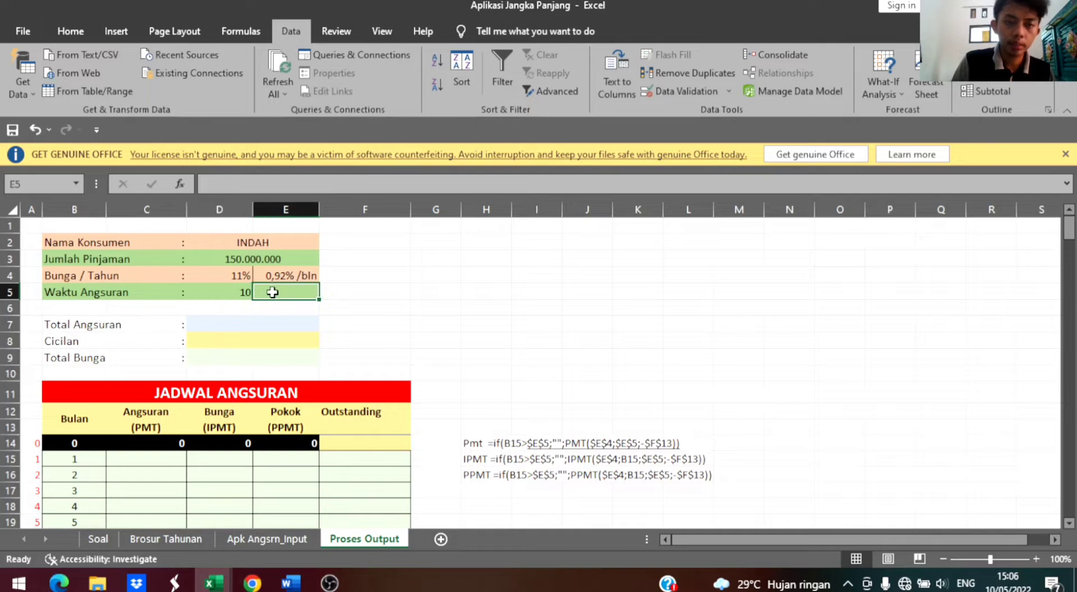
{"action": "type", "text": "="}
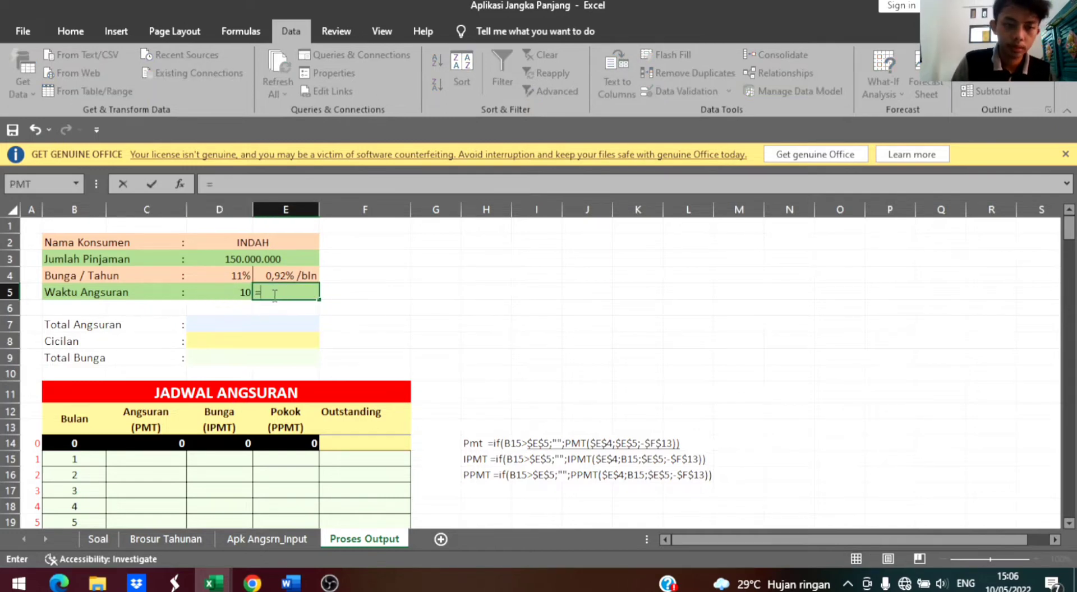
{"action": "left_click", "coordinate": [242, 296]}
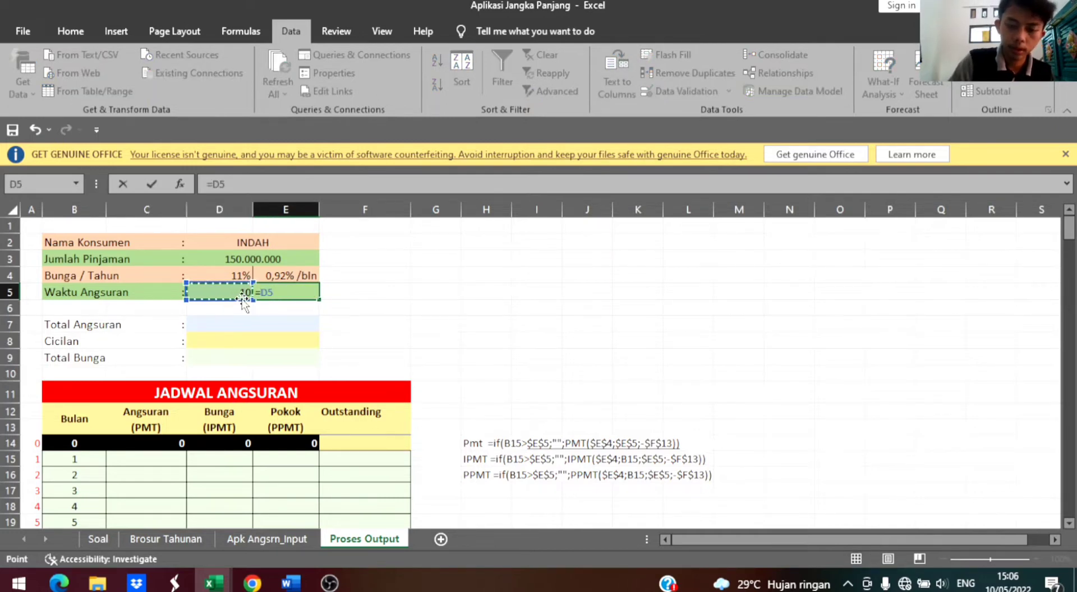
{"action": "type", "text": "*"}
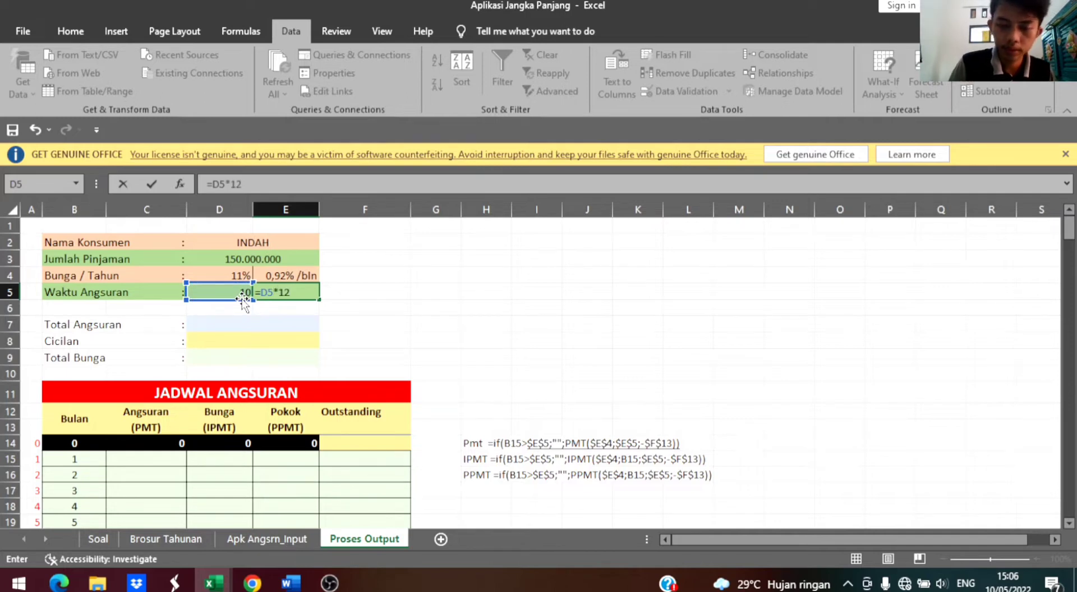
{"action": "type", "text": "12"}
{"action": "key", "text": "Return"}
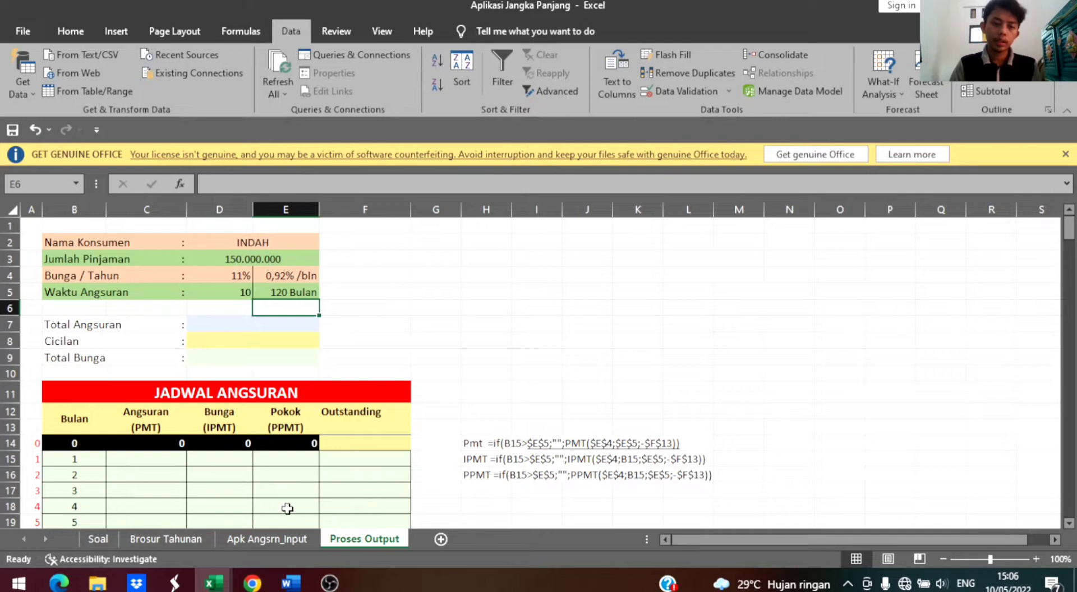
- Choose 200.000.000 as the Jumlah Pinjaman on the Apk Angsrn_Input form and return to the Proses Output sheet
{"action": "left_click", "coordinate": [268, 540]}
{"action": "left_click", "coordinate": [376, 337]}
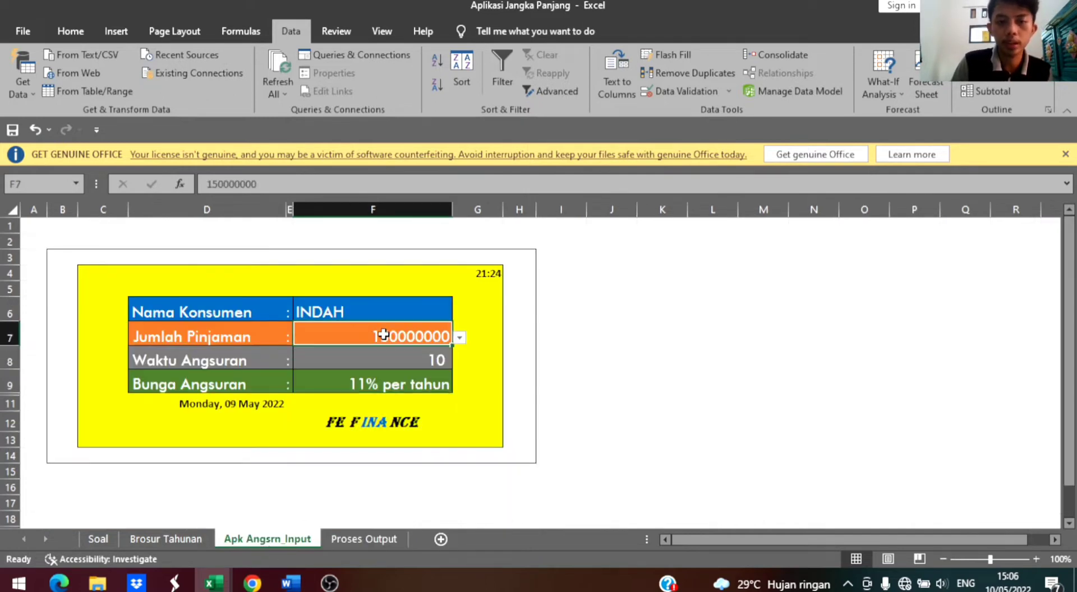
{"action": "left_click", "coordinate": [459, 339]}
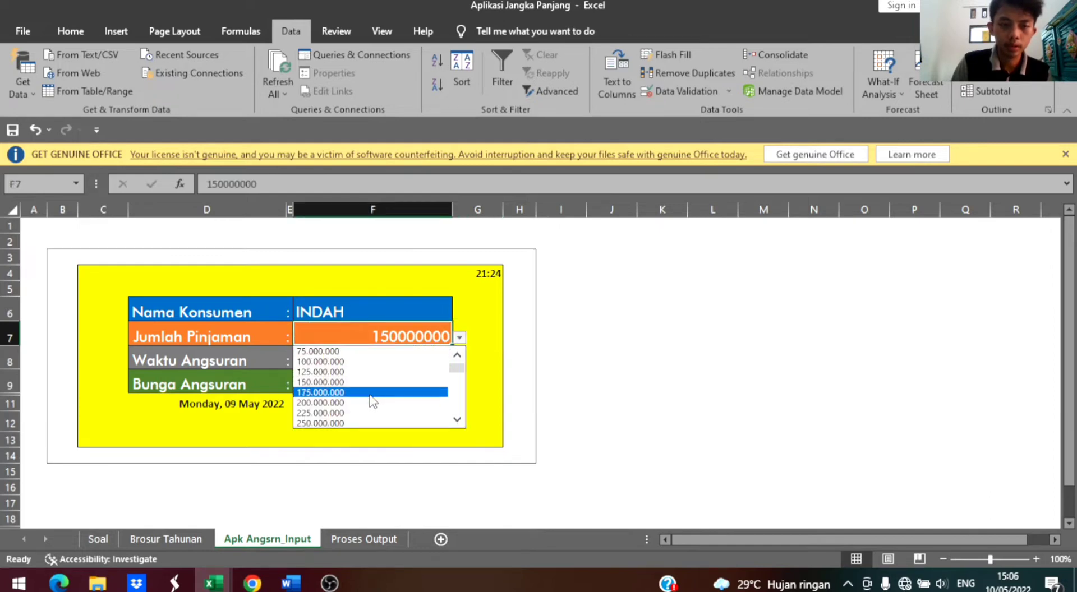
{"action": "left_click", "coordinate": [335, 403]}
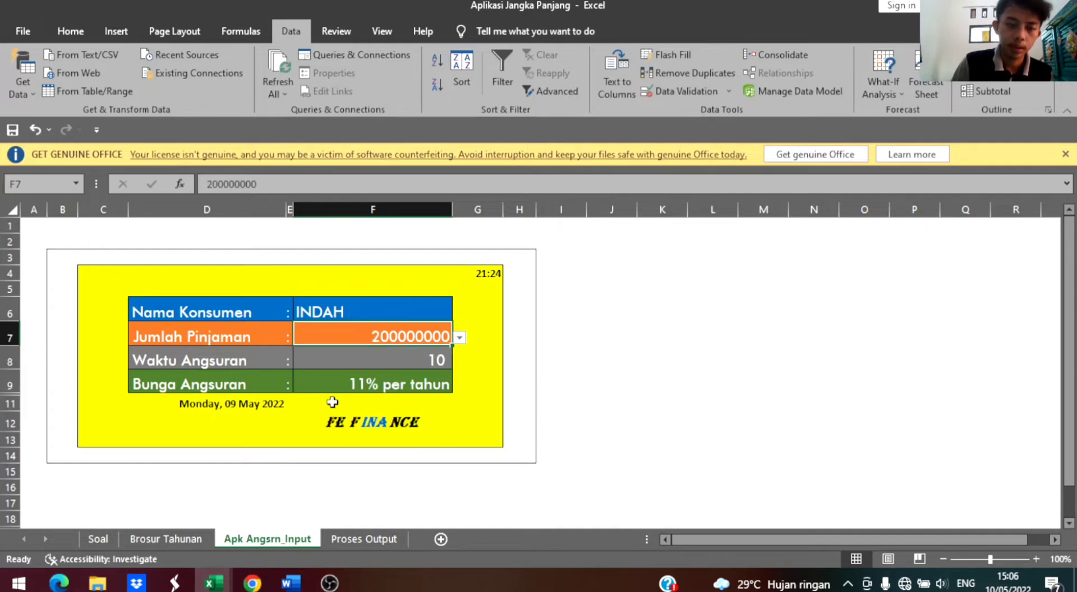
{"action": "left_click", "coordinate": [352, 538]}
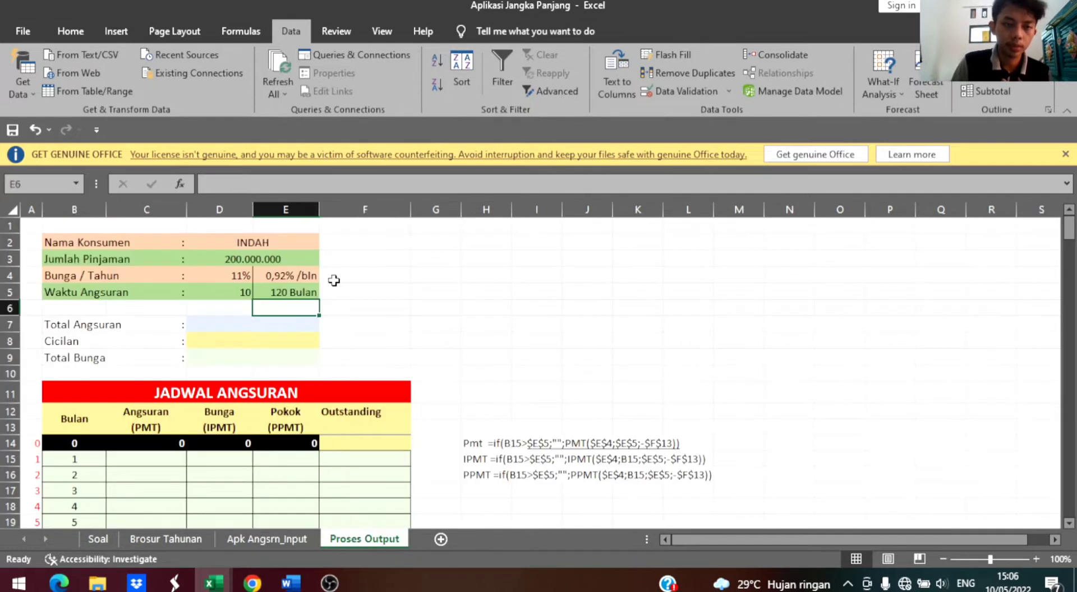
- Apply the custom number format 0% "per tahun" to the Bunga / Tahun cell D4 and widen column D to fit
{"action": "left_click", "coordinate": [248, 286]}
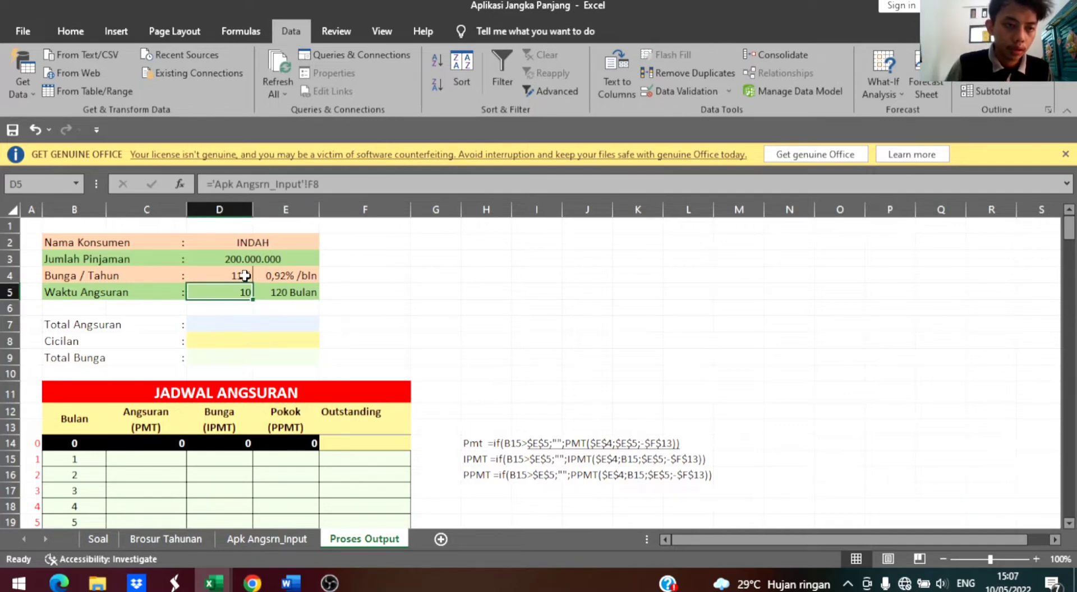
{"action": "left_click", "coordinate": [245, 275]}
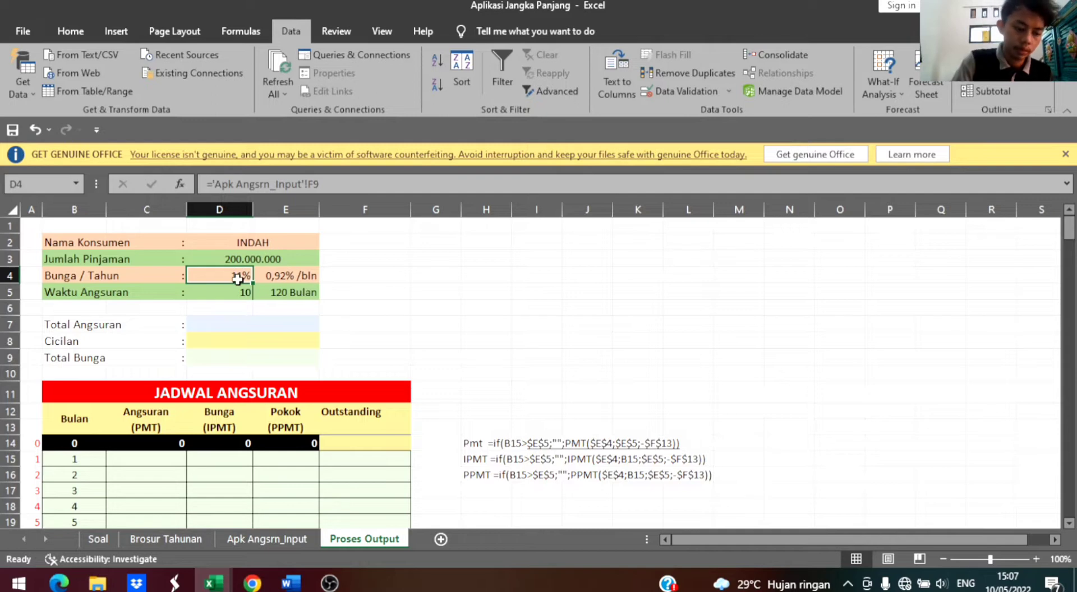
{"action": "key", "text": "ctrl+1"}
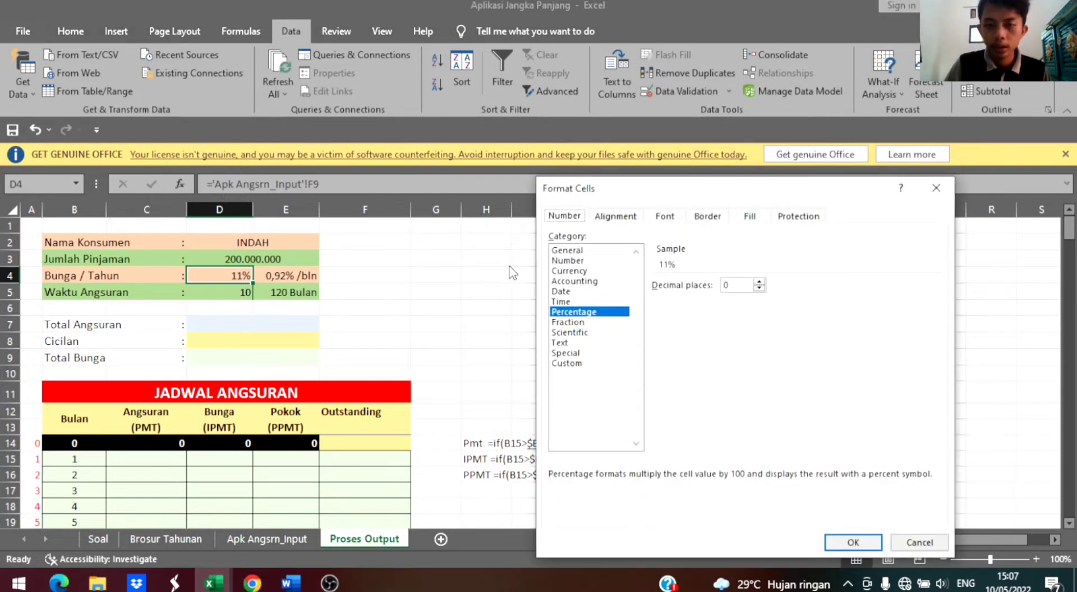
{"action": "left_click", "coordinate": [582, 365]}
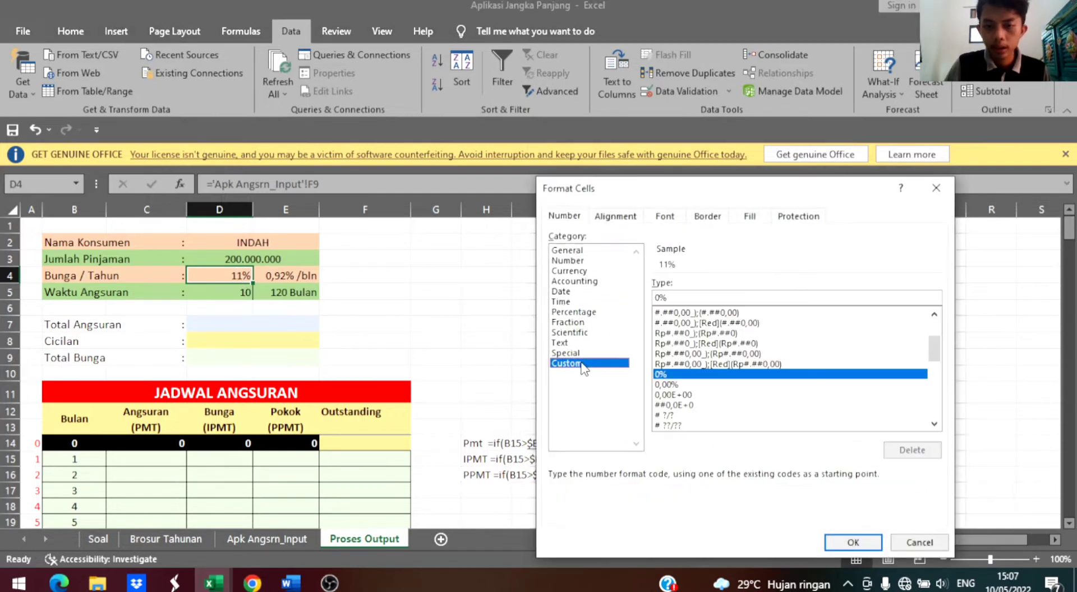
{"action": "left_click", "coordinate": [678, 297]}
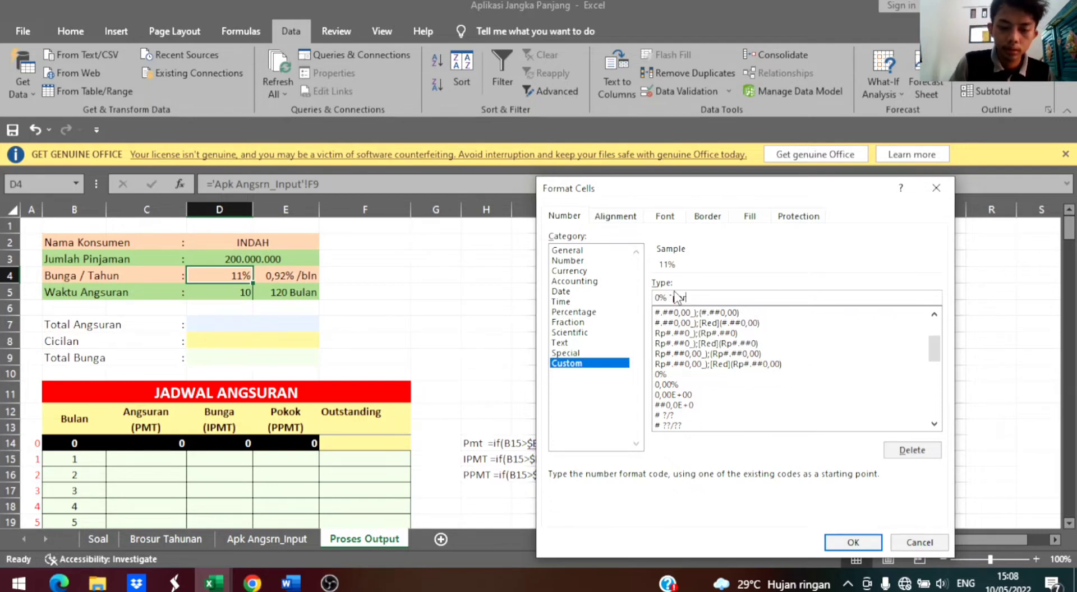
{"action": "type", "text": "\"per tahun\""}
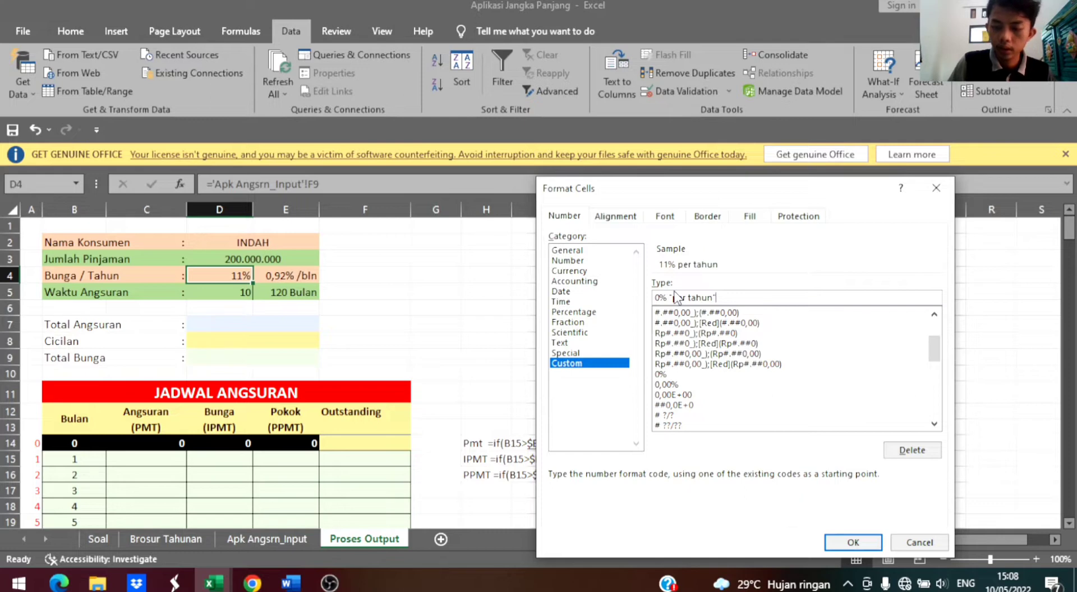
{"action": "key", "text": "Return"}
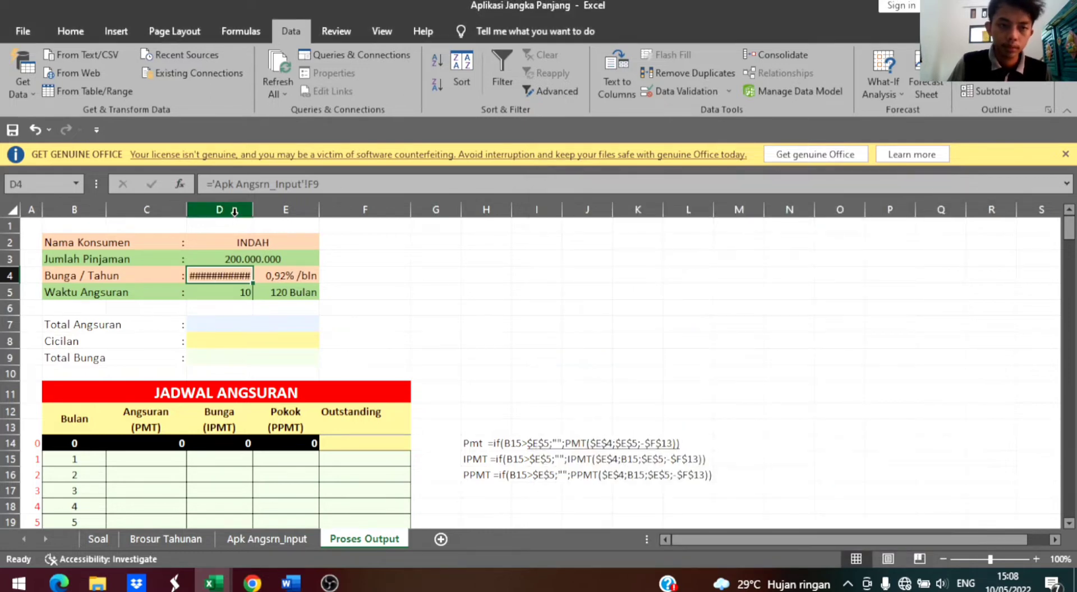
{"action": "left_click_drag", "start_coordinate": [253, 210], "coordinate": [265, 211]}
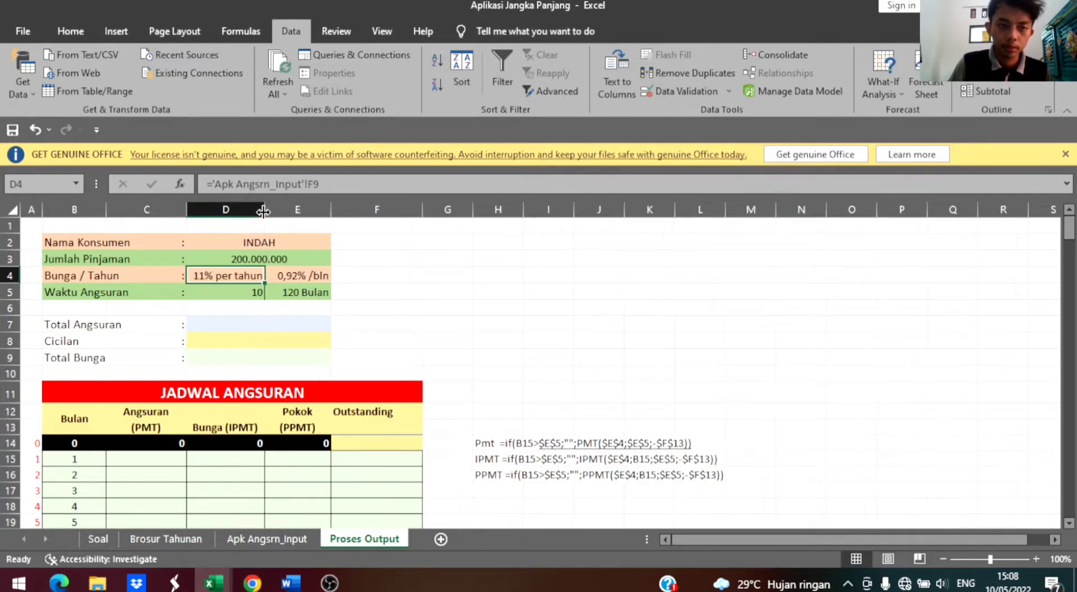
- Apply the custom number format General "tahun" to the Waktu Angsuran cell D5
{"action": "left_click", "coordinate": [228, 306]}
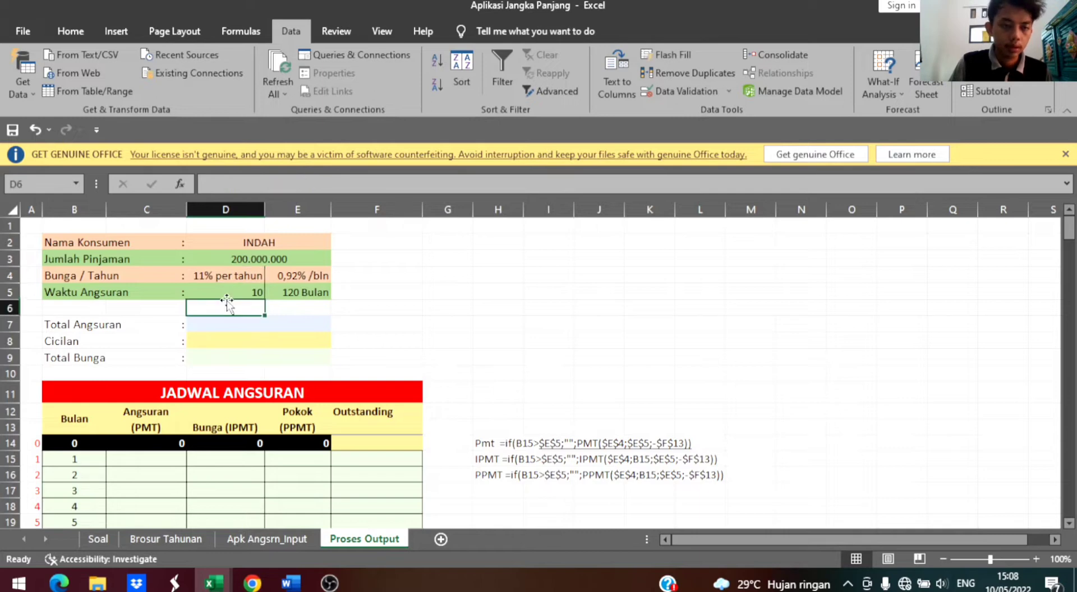
{"action": "left_click", "coordinate": [222, 291]}
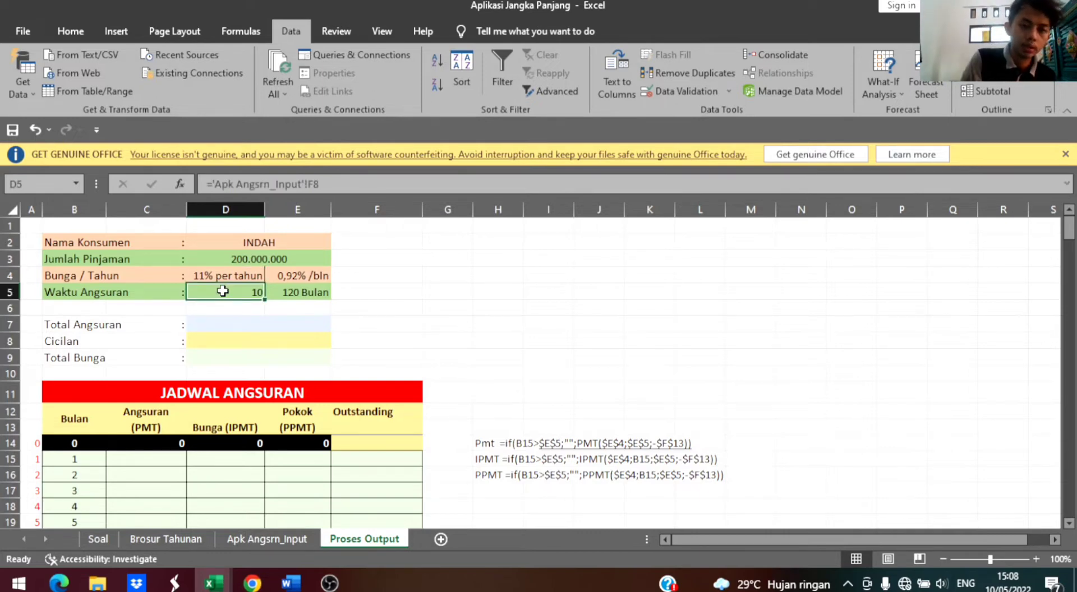
{"action": "key", "text": "ctrl+1"}
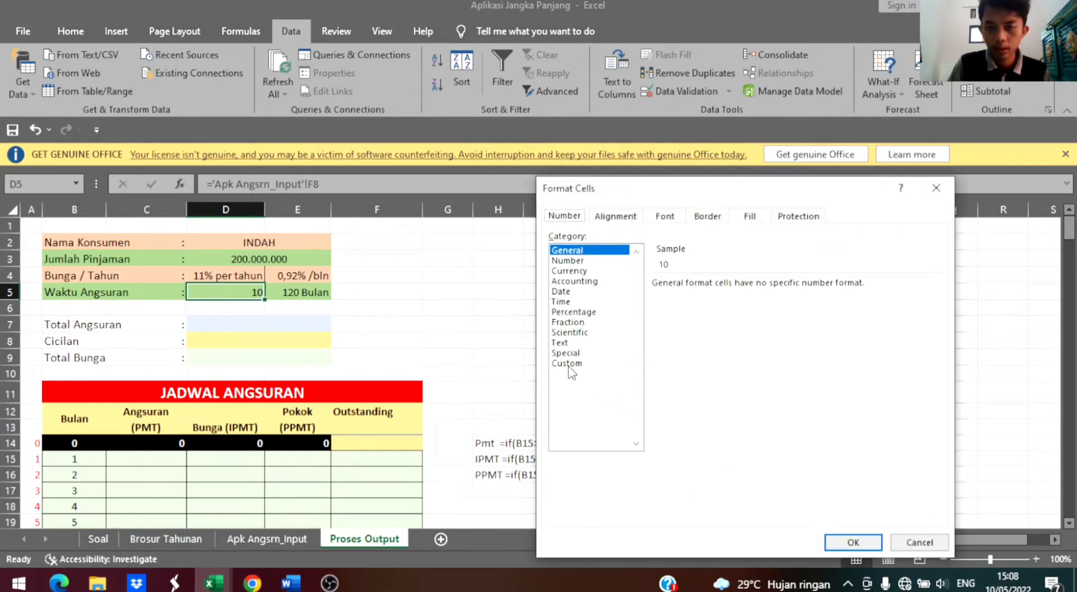
{"action": "left_click", "coordinate": [567, 364]}
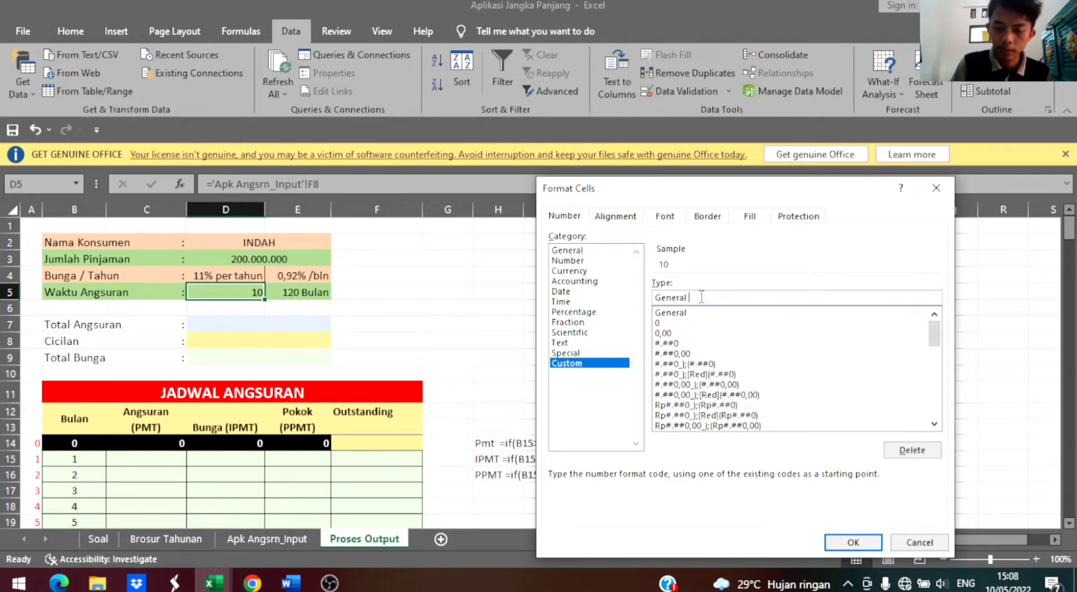
{"action": "type", "text": "\"tahun"}
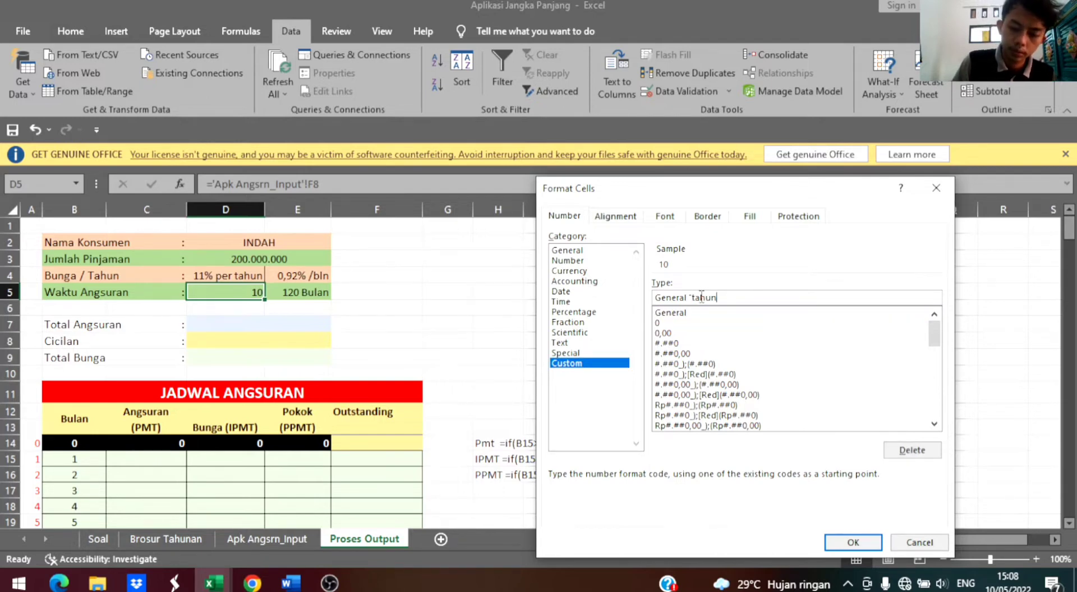
{"action": "type", "text": "\""}
{"action": "key", "text": "Return"}
{"action": "key", "text": "Up"}
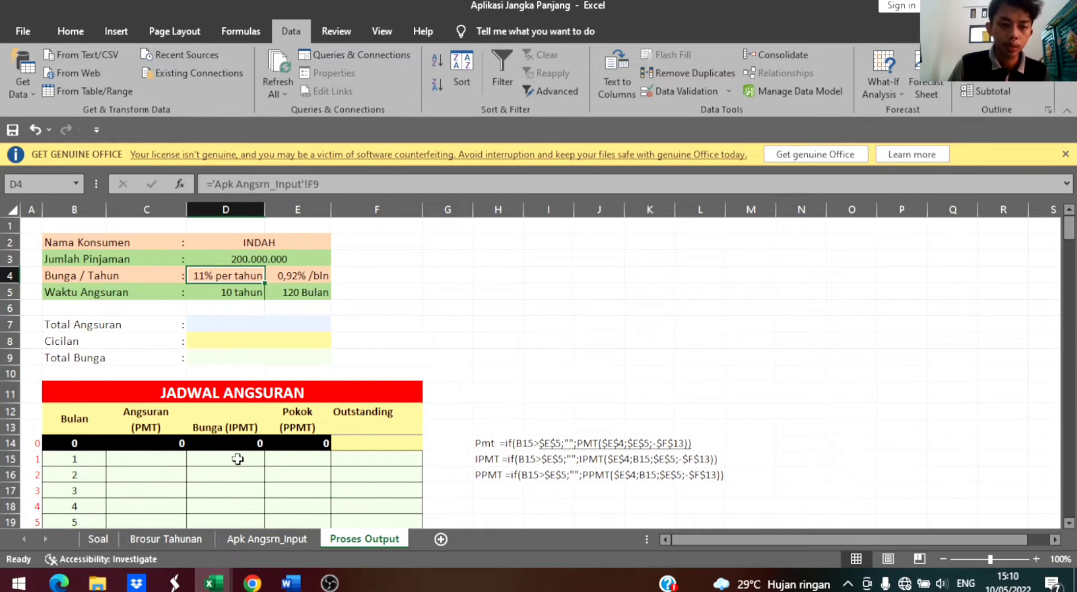
- Link cell F13 under the Outstanding heading of the Jadwal Angsuran table to the loan amount with =D3
{"action": "scroll", "coordinate": [294, 462], "scroll_direction": "down", "scroll_amount": 3}
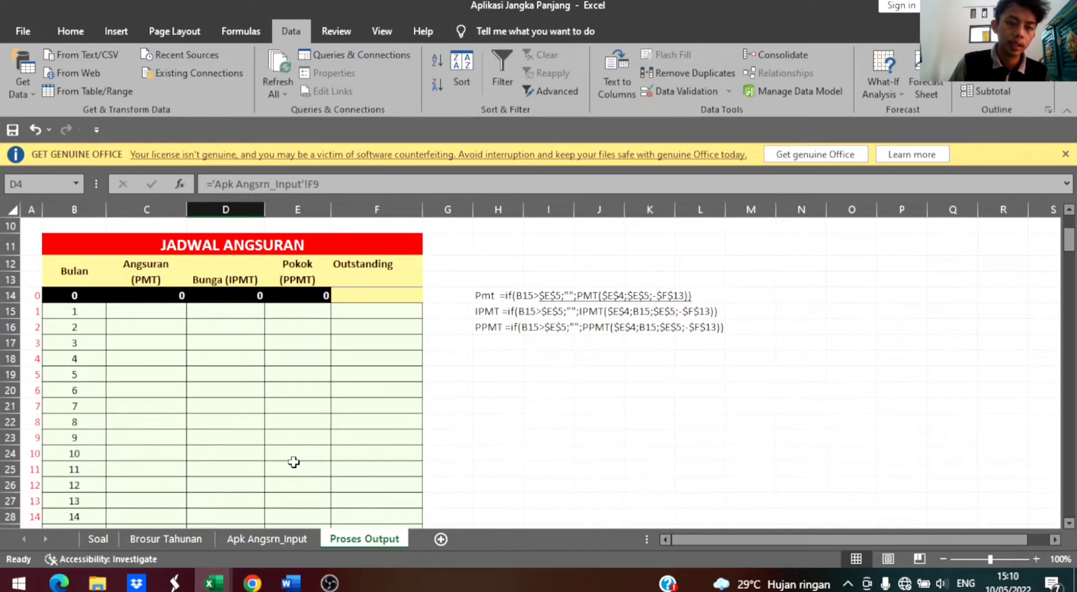
{"action": "scroll", "coordinate": [293, 461], "scroll_direction": "up", "scroll_amount": 2}
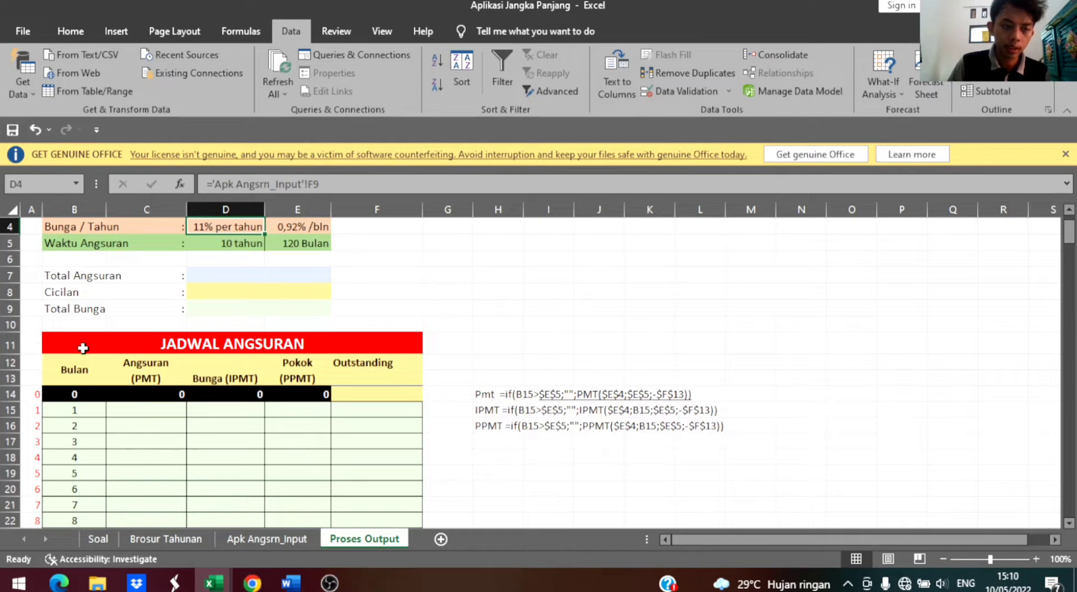
{"action": "scroll", "coordinate": [66, 482], "scroll_direction": "down", "scroll_amount": 3}
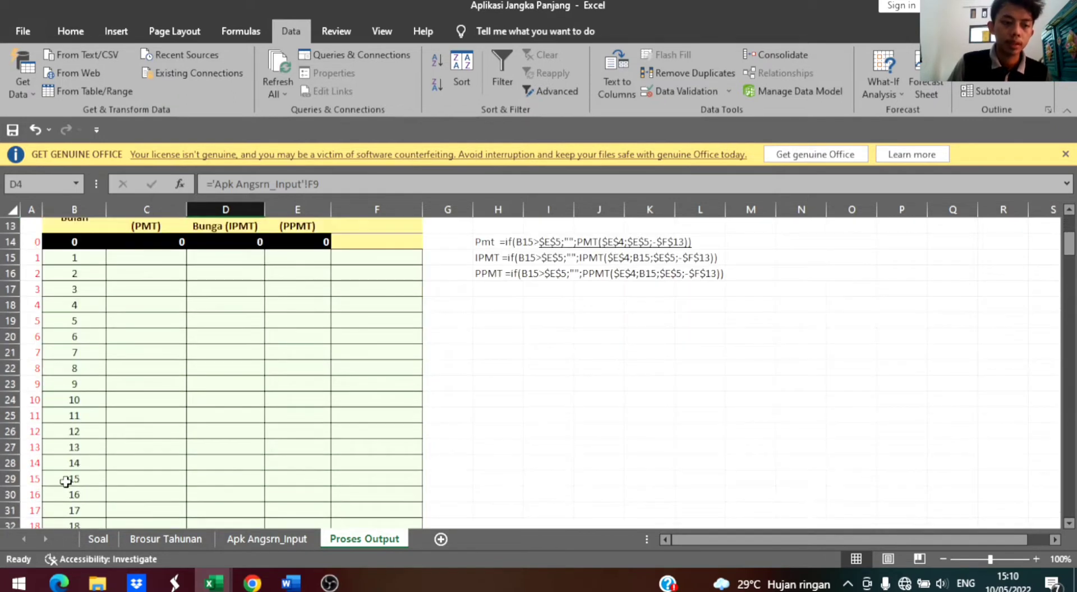
{"action": "scroll", "coordinate": [65, 482], "scroll_direction": "down", "scroll_amount": 4}
{"action": "scroll", "coordinate": [152, 399], "scroll_direction": "up", "scroll_amount": 5}
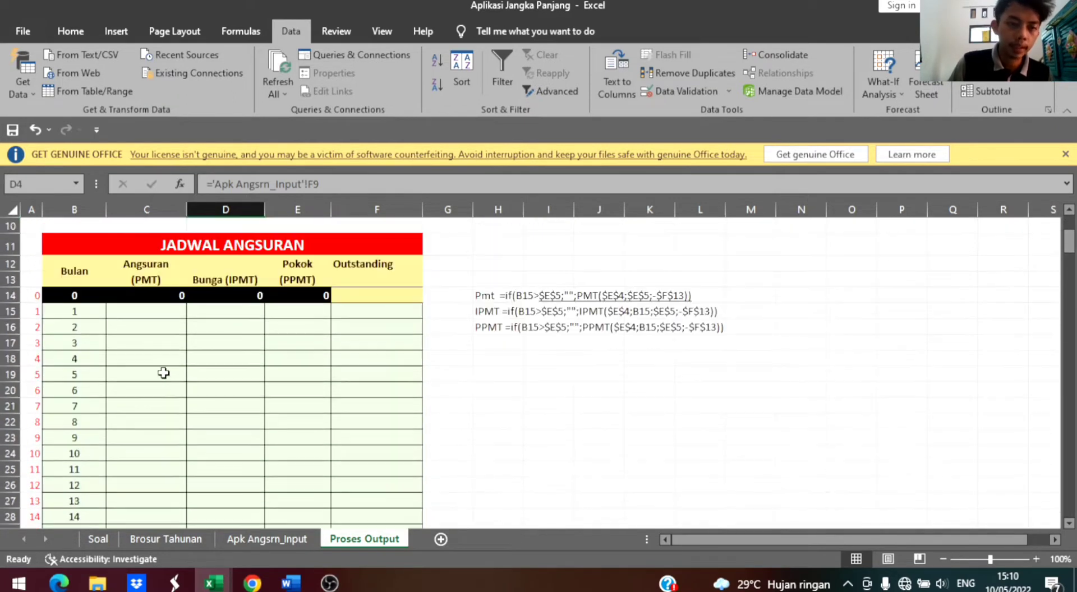
{"action": "scroll", "coordinate": [265, 370], "scroll_direction": "up", "scroll_amount": 3}
{"action": "scroll", "coordinate": [267, 457], "scroll_direction": "down", "scroll_amount": 2}
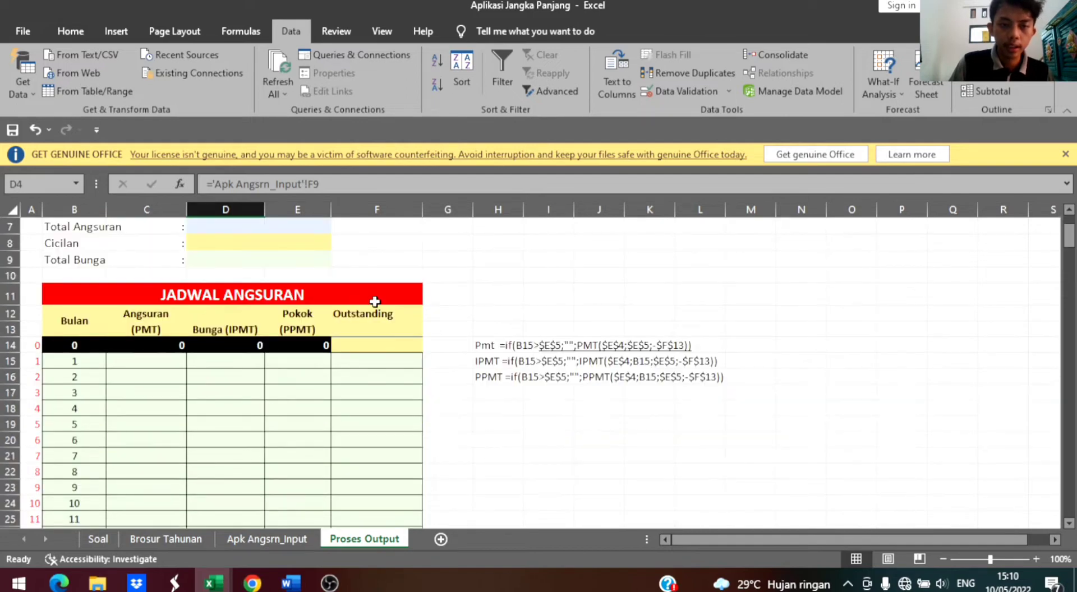
{"action": "left_click", "coordinate": [376, 330]}
{"action": "type", "text": "="}
{"action": "scroll", "coordinate": [373, 326], "scroll_direction": "up", "scroll_amount": 2}
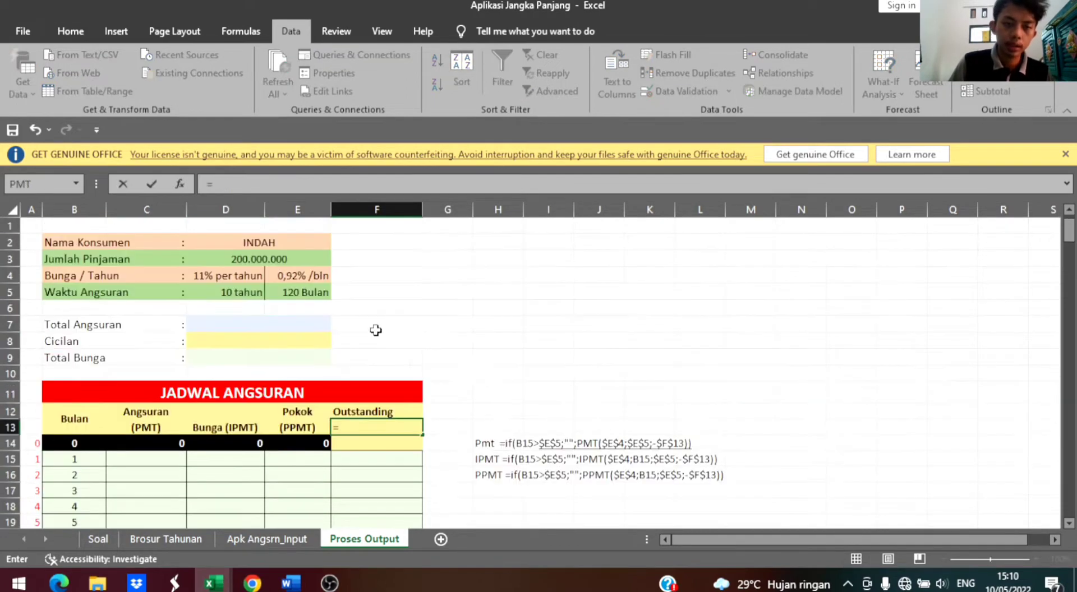
{"action": "left_click", "coordinate": [272, 259]}
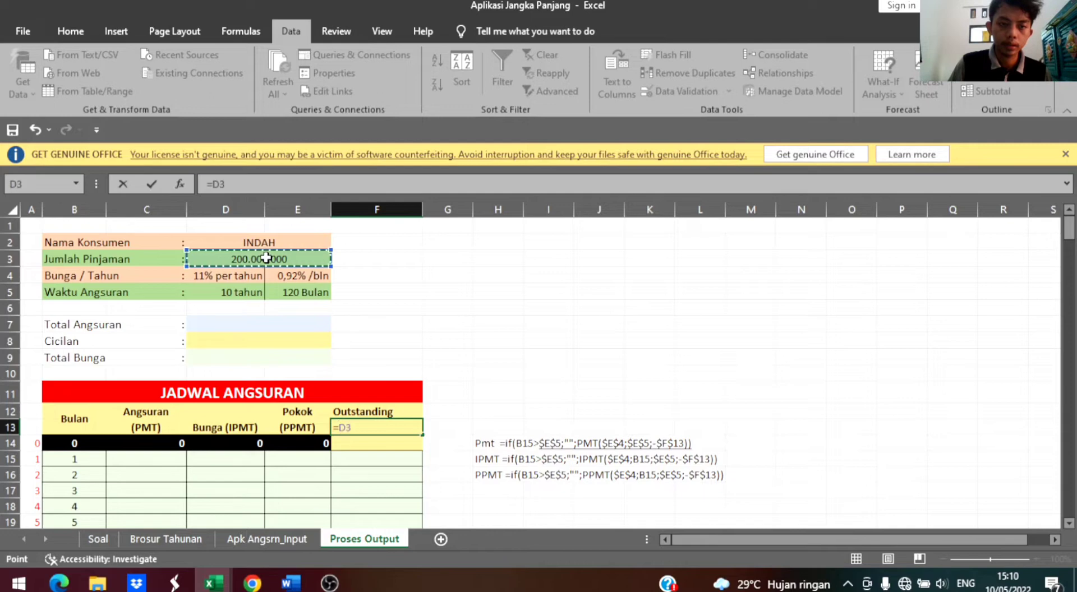
{"action": "key", "text": "Return"}
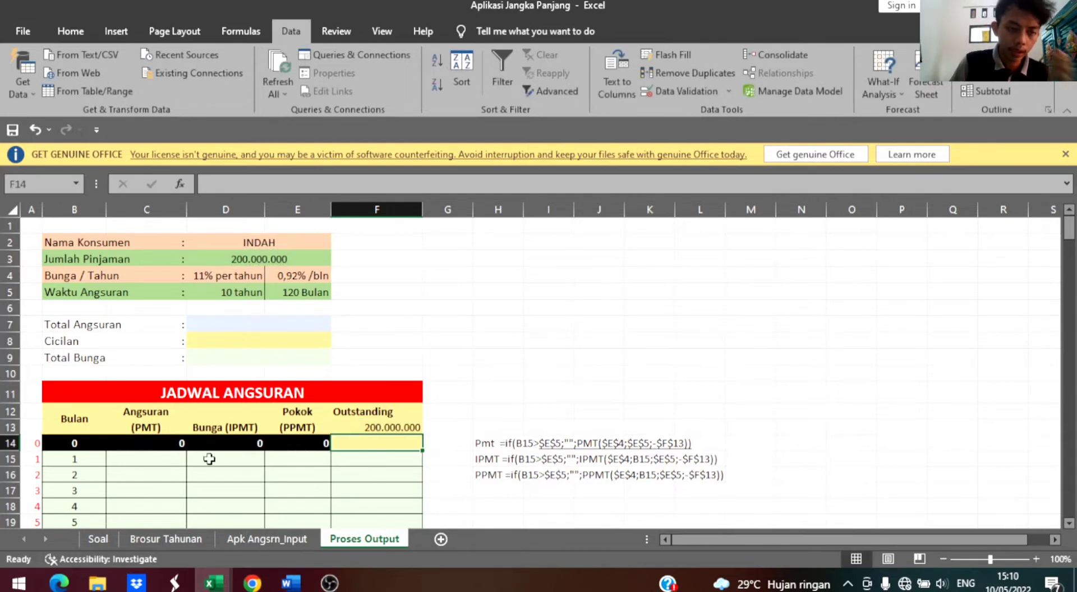
- Set the month 0 Outstanding balance in F14 with the formula =F13
{"action": "type", "text": "="}
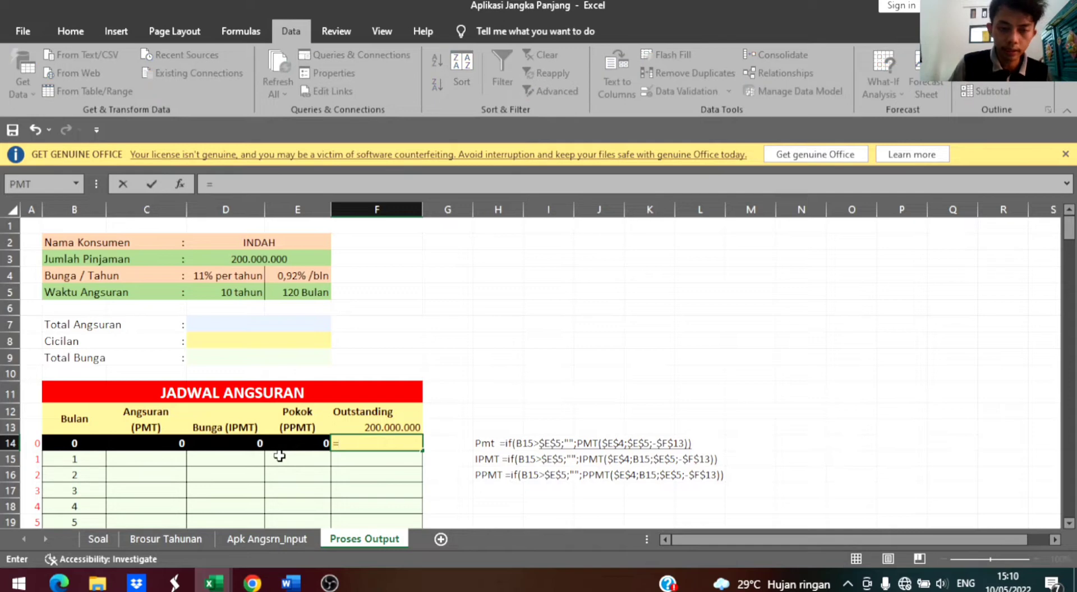
{"action": "left_click", "coordinate": [358, 427]}
{"action": "key", "text": "Return"}
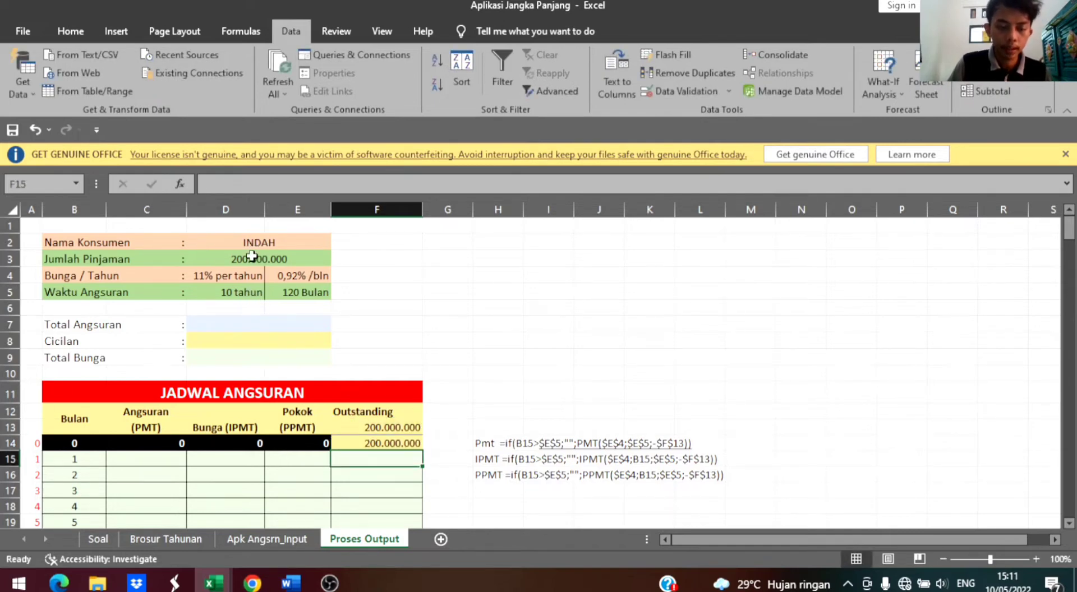
- Start the month 1 Angsuran (PMT) formula in C15 with =if(B15>$E$5;""; so months beyond the loan term stay blank
{"action": "scroll", "coordinate": [148, 427], "scroll_direction": "down", "scroll_amount": 1}
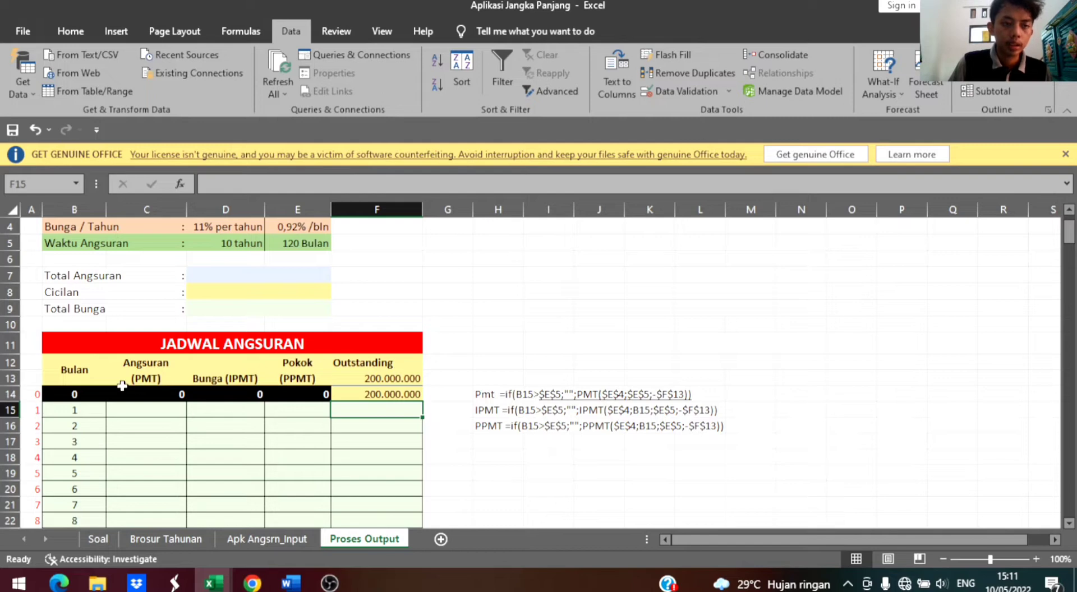
{"action": "left_click", "coordinate": [132, 413]}
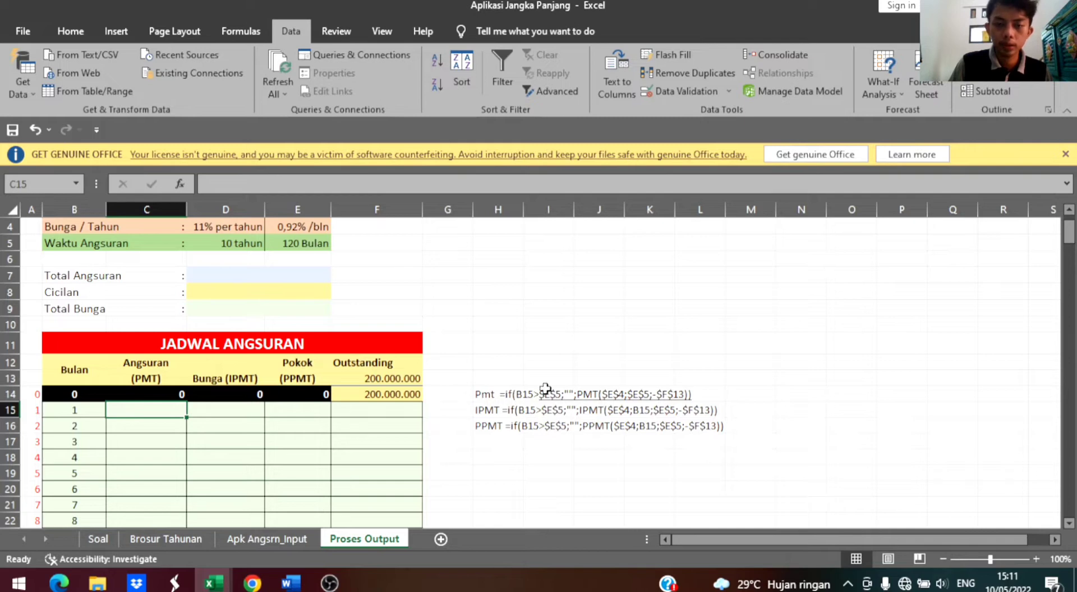
{"action": "type", "text": "="}
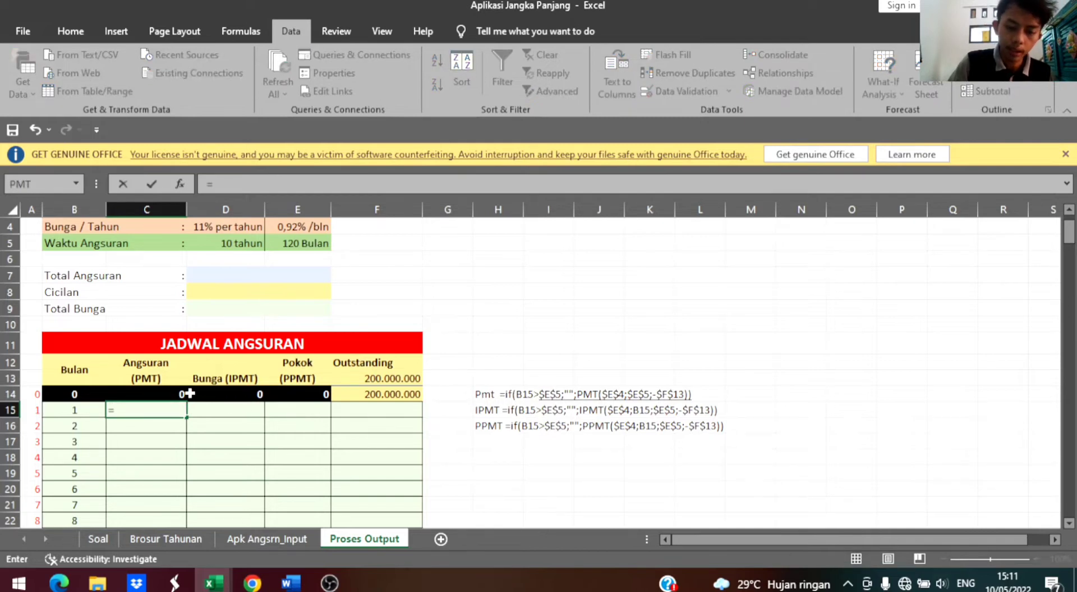
{"action": "type", "text": "if("}
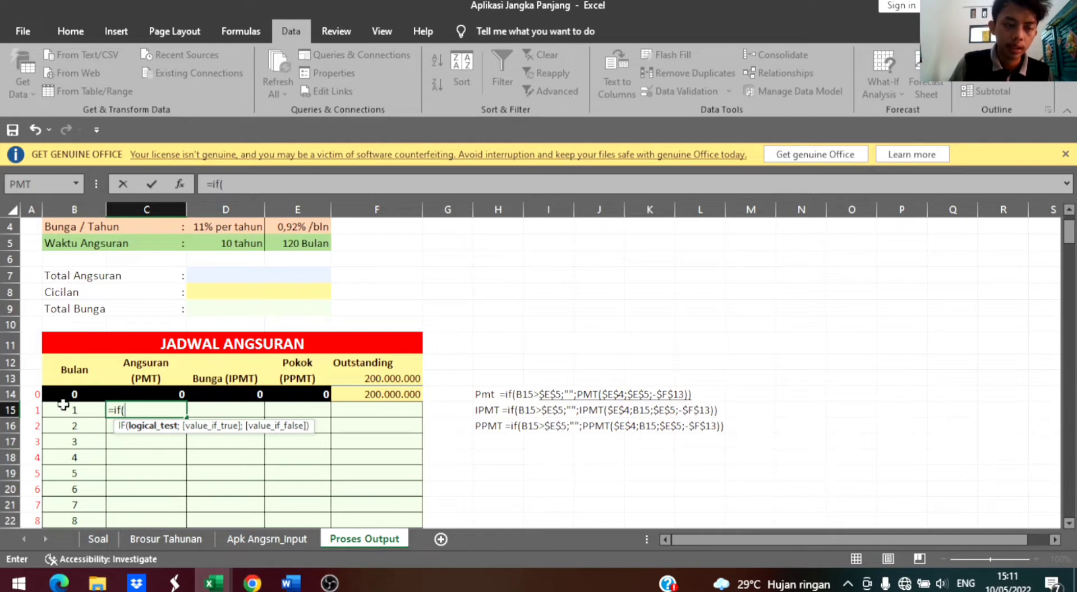
{"action": "left_click", "coordinate": [64, 410]}
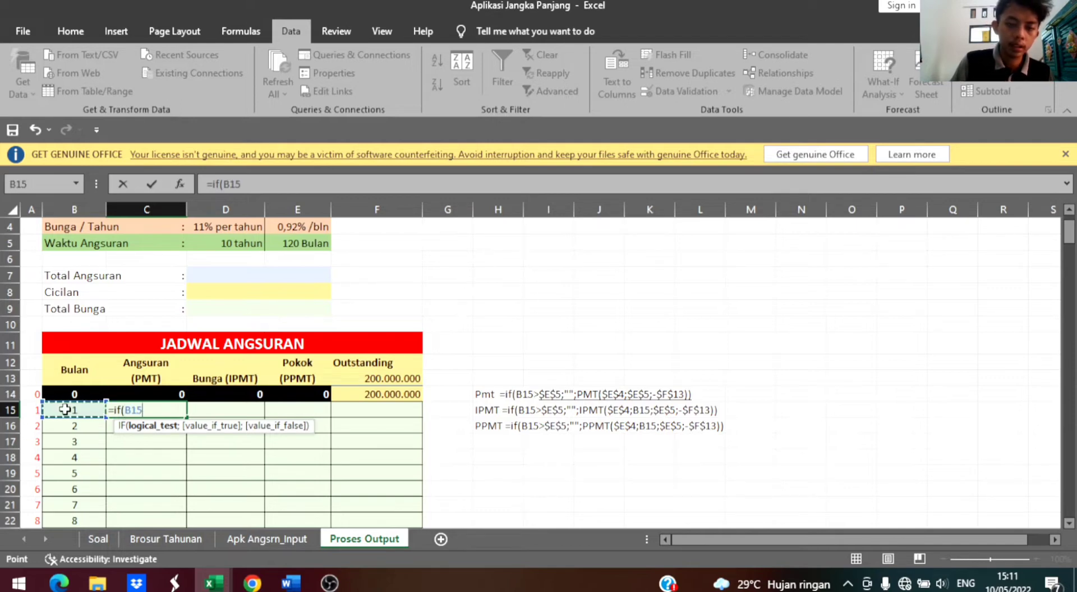
{"action": "type", "text": ">"}
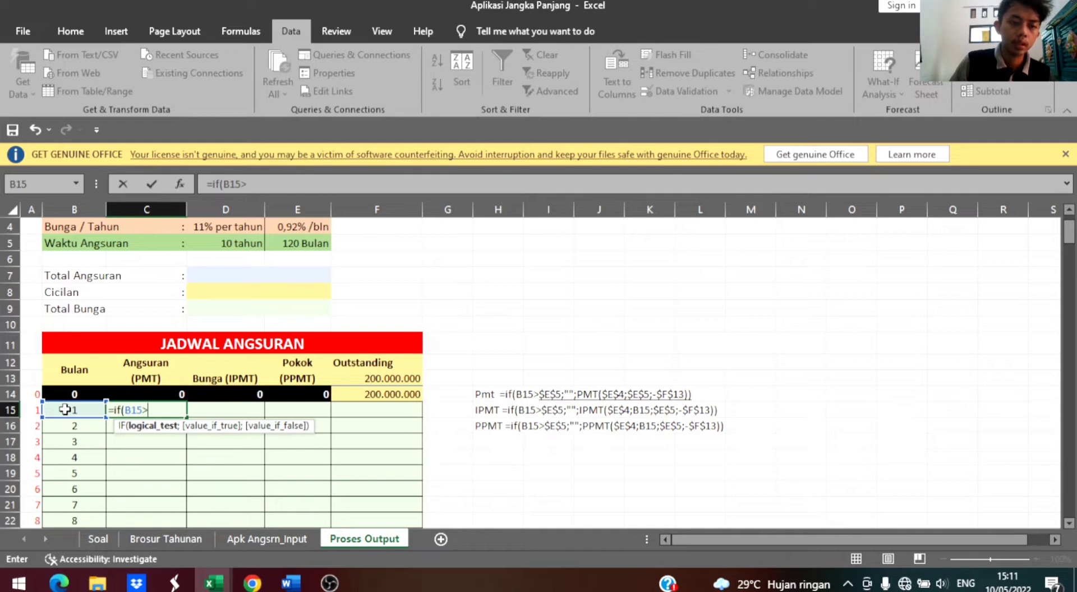
{"action": "left_click", "coordinate": [273, 247]}
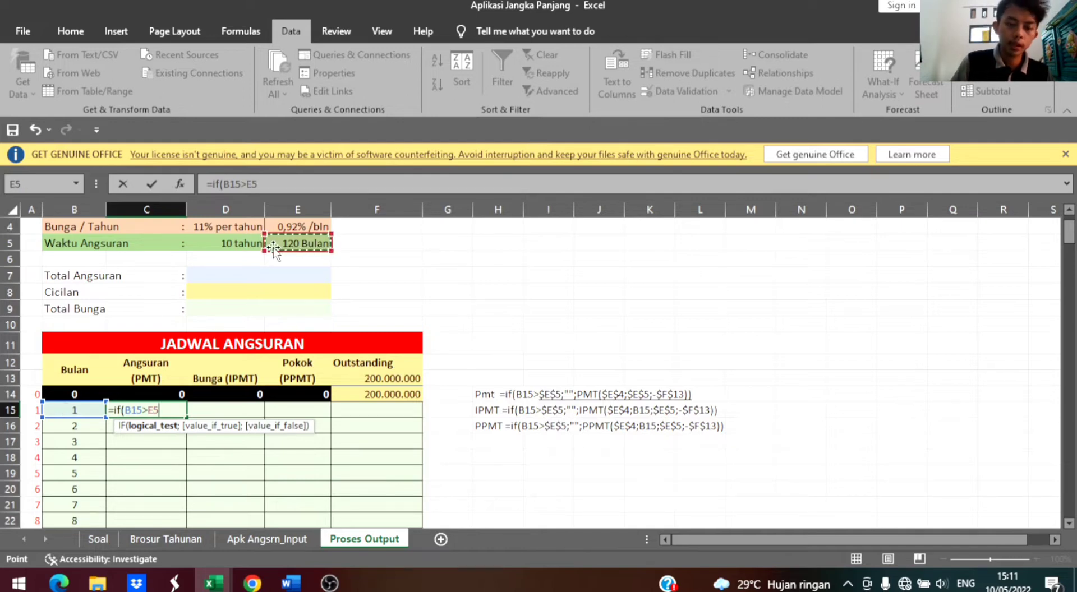
{"action": "key", "text": "F4"}
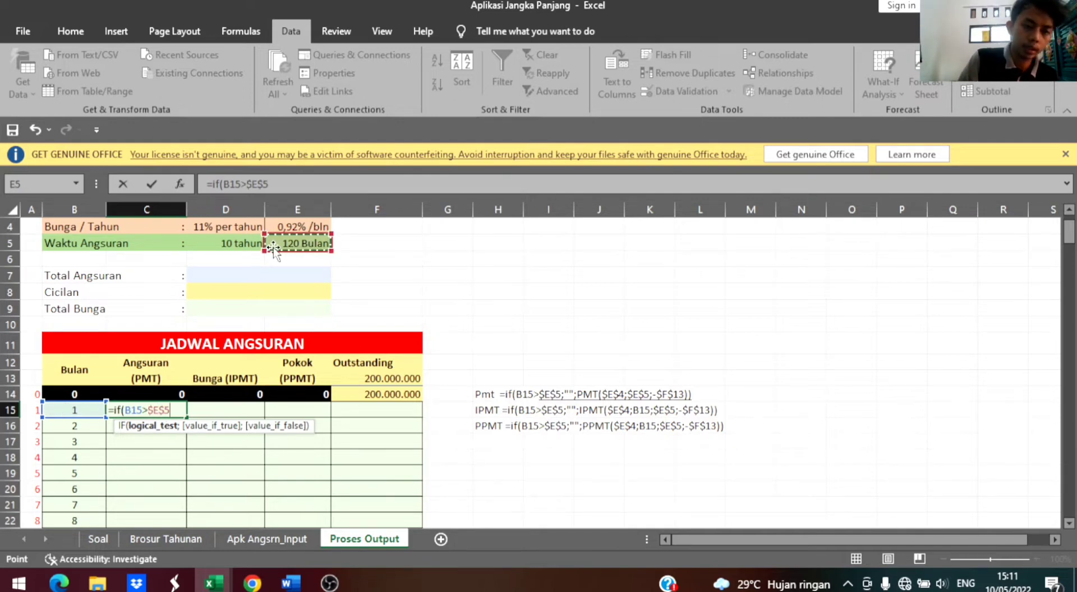
{"action": "type", "text": ";"}
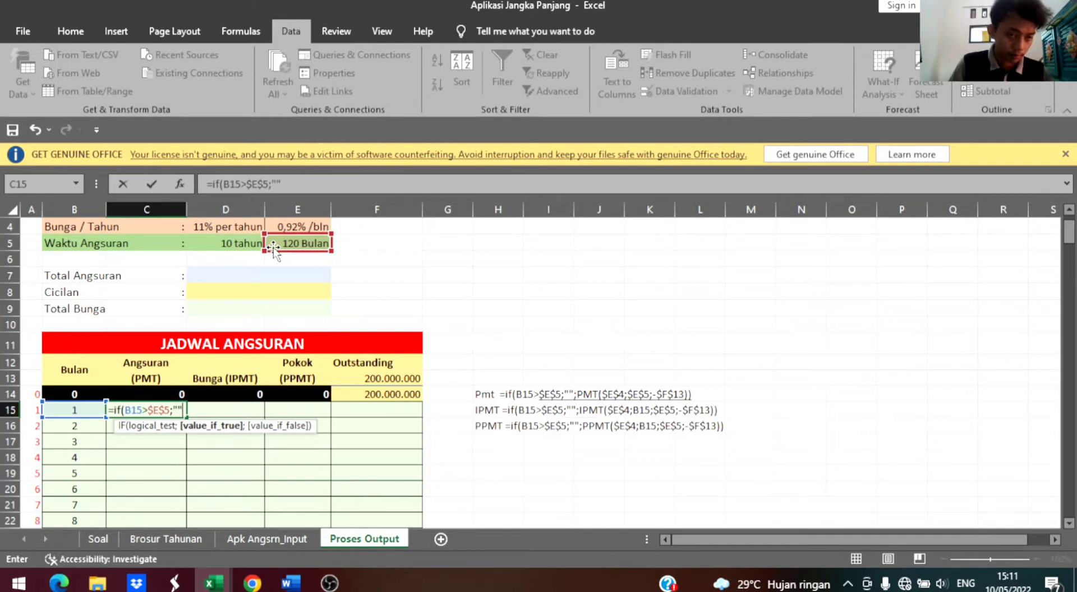
{"action": "type", "text": "\"\";"}
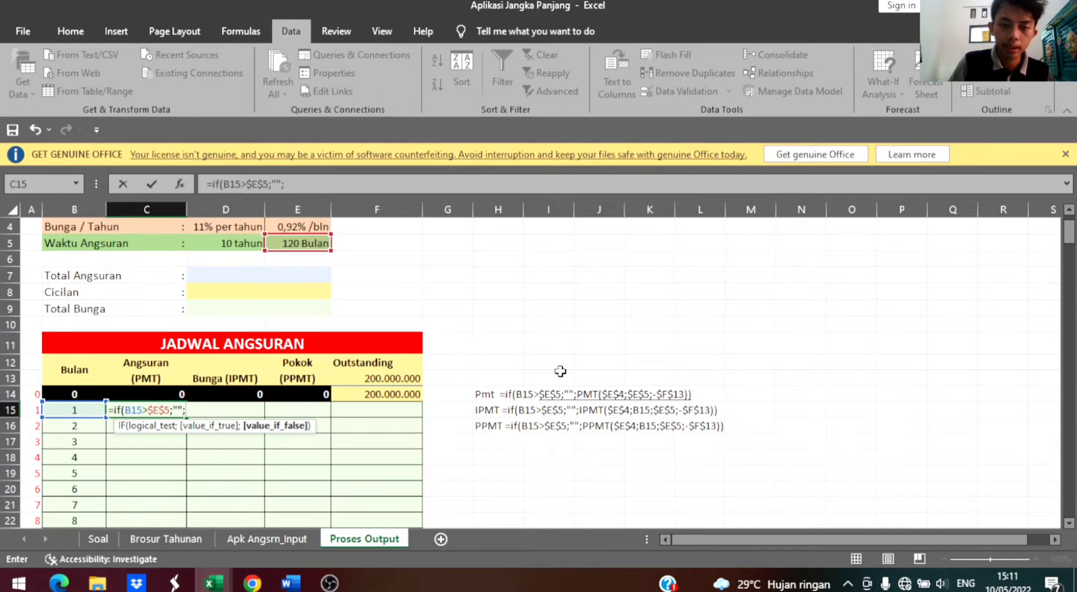
- Complete the C15 formula with PMT($E$4;$E$5;-$F$13) as the value if false, accepting the closing parenthesis correction
{"action": "type", "text": "p"}
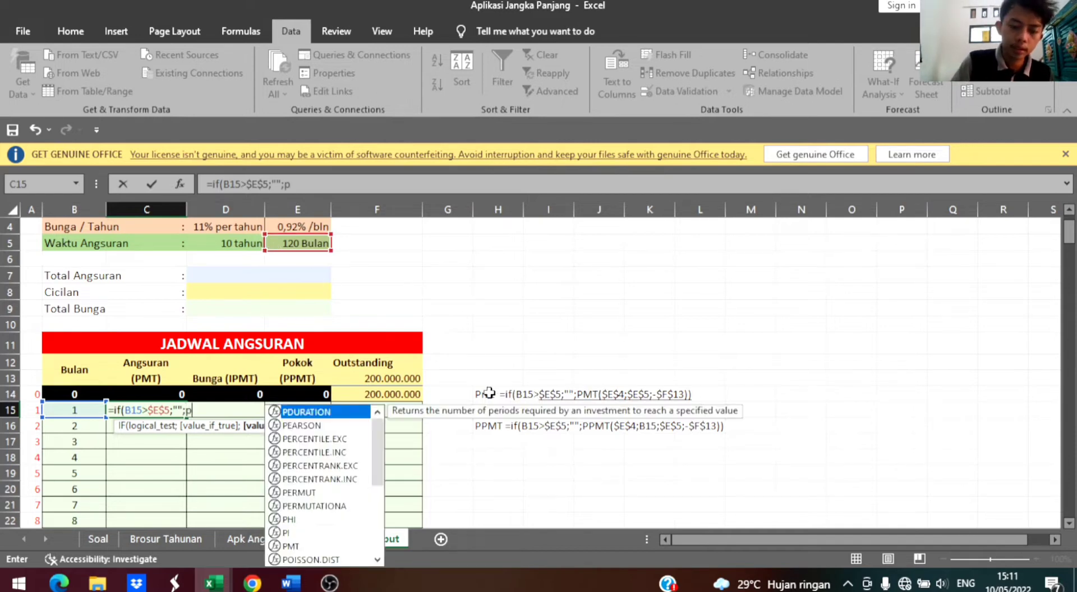
{"action": "type", "text": "mt("}
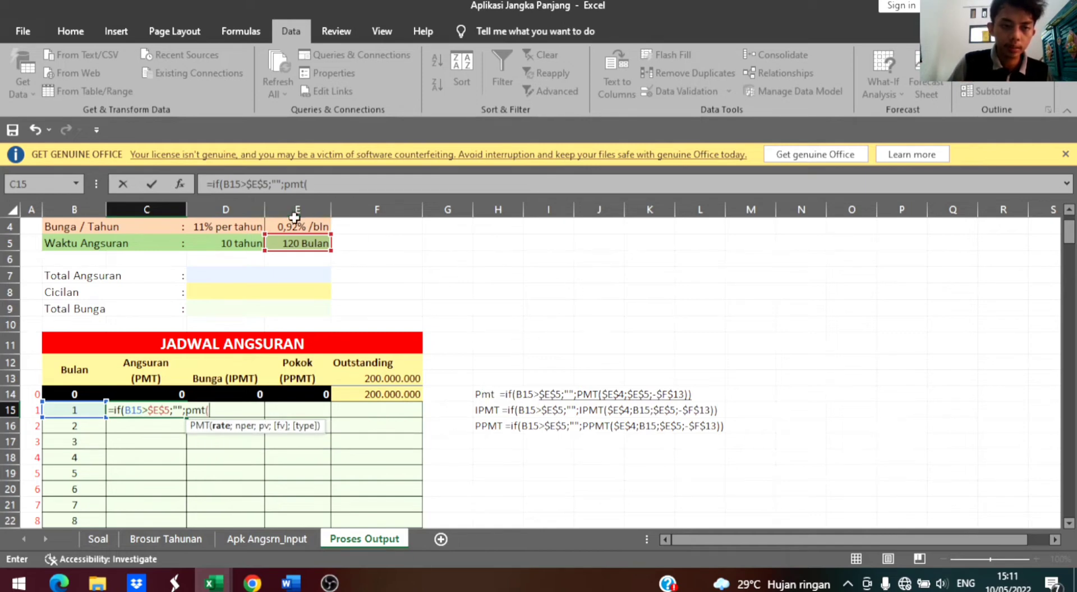
{"action": "left_click", "coordinate": [293, 228]}
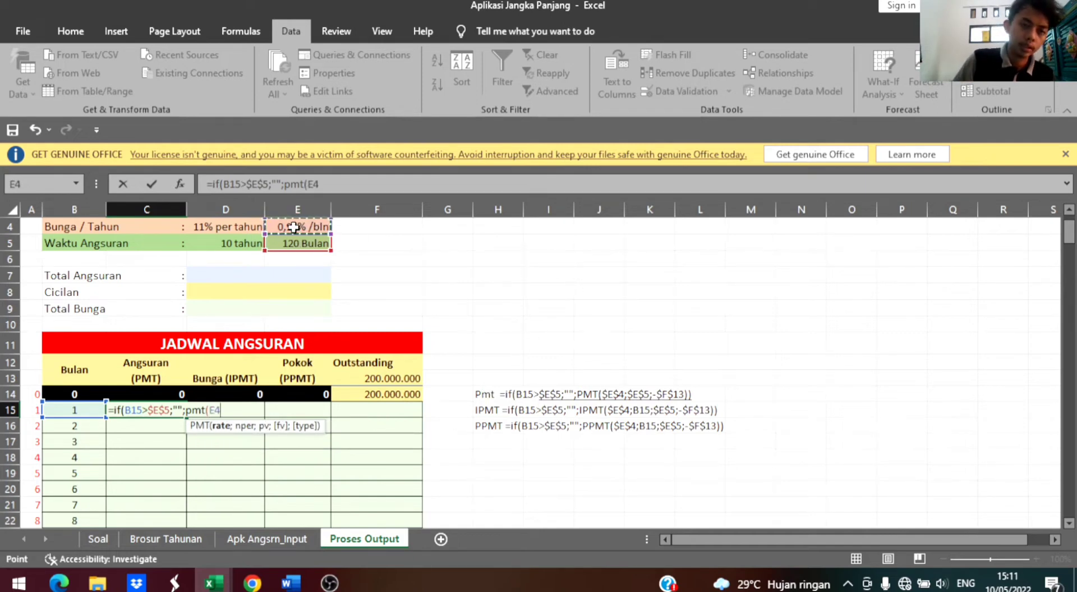
{"action": "scroll", "coordinate": [296, 236], "scroll_direction": "up", "scroll_amount": 1}
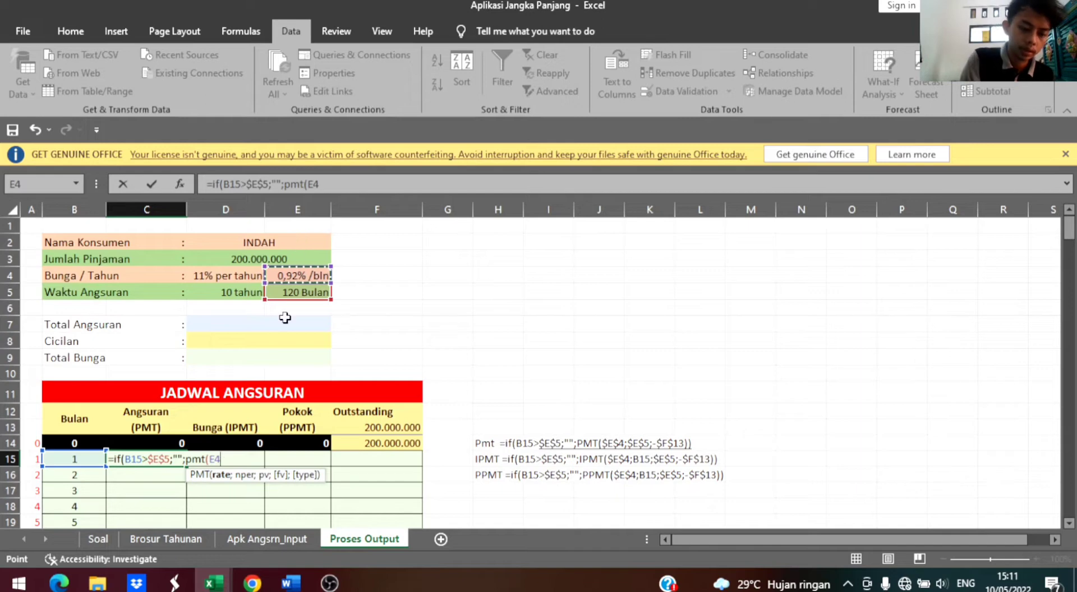
{"action": "key", "text": "F4"}
{"action": "type", "text": ";"}
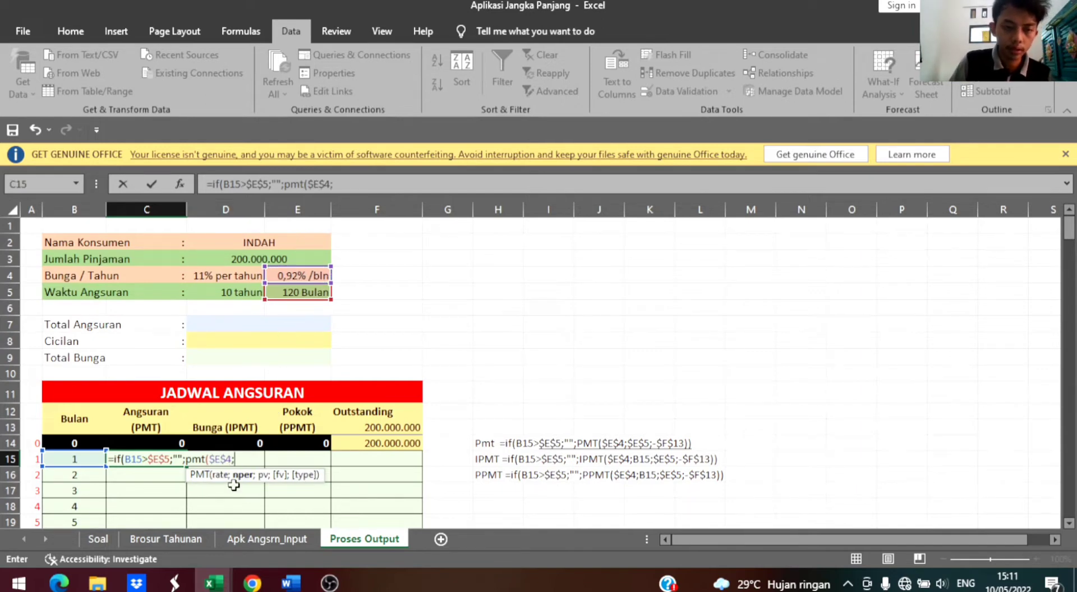
{"action": "left_click", "coordinate": [295, 293]}
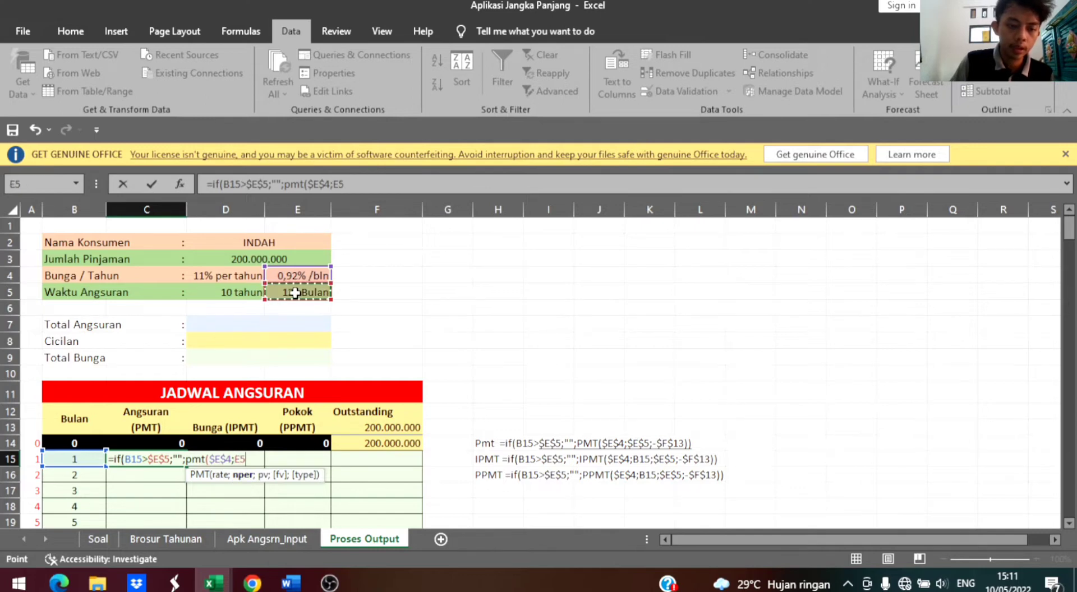
{"action": "key", "text": "F4"}
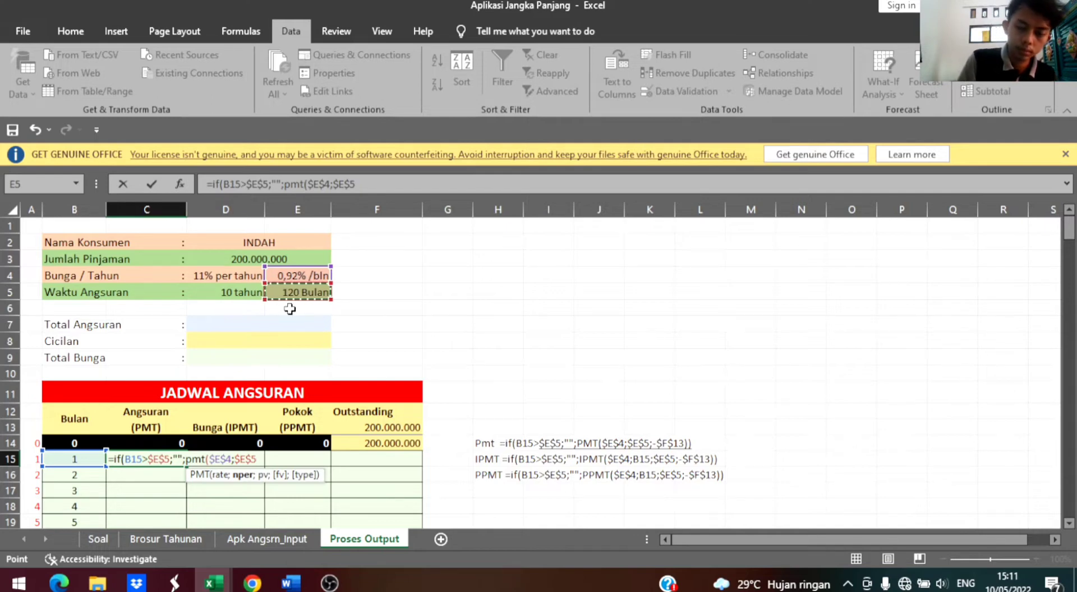
{"action": "type", "text": ";-"}
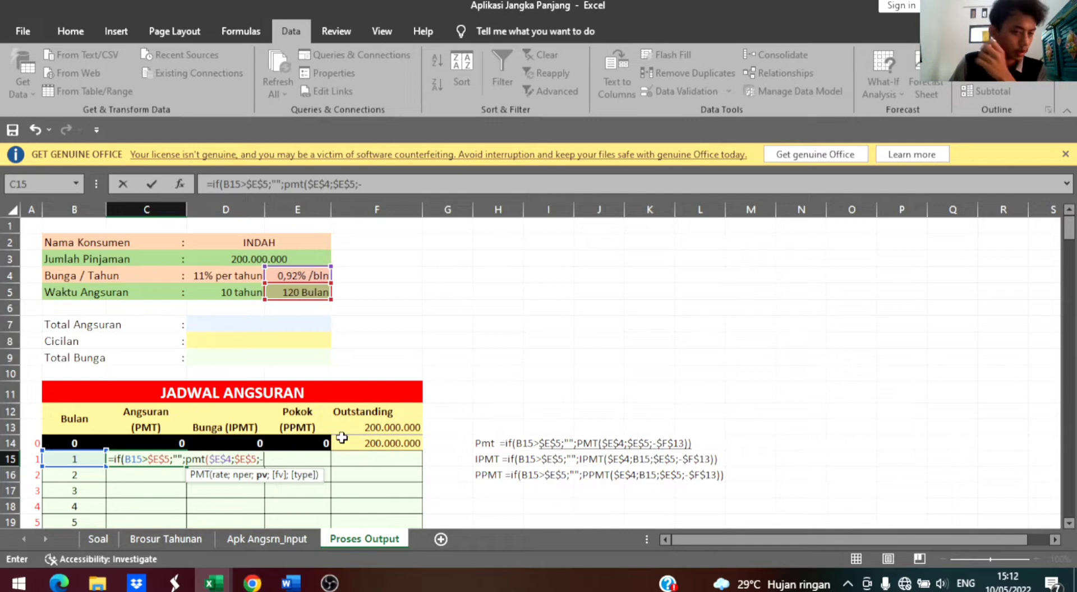
{"action": "left_click", "coordinate": [380, 426]}
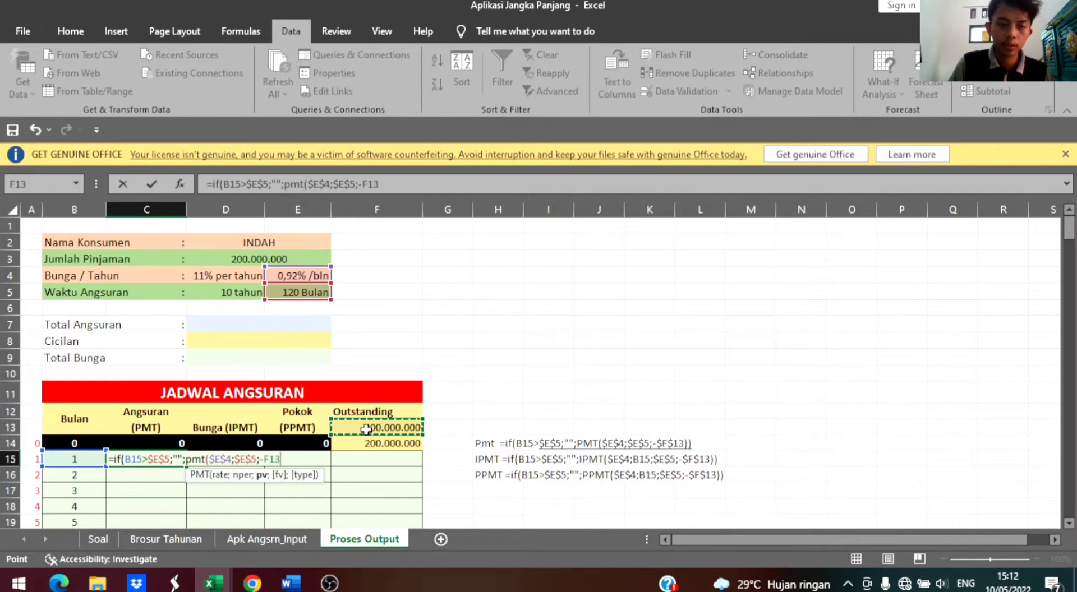
{"action": "key", "text": "F4"}
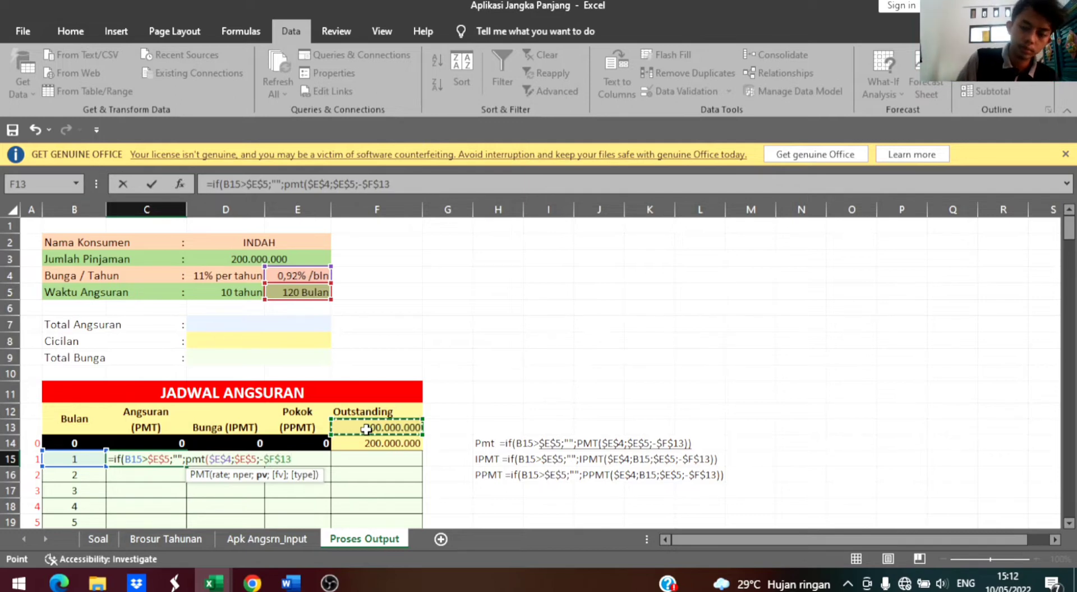
{"action": "type", "text": ")"}
{"action": "key", "text": "Return"}
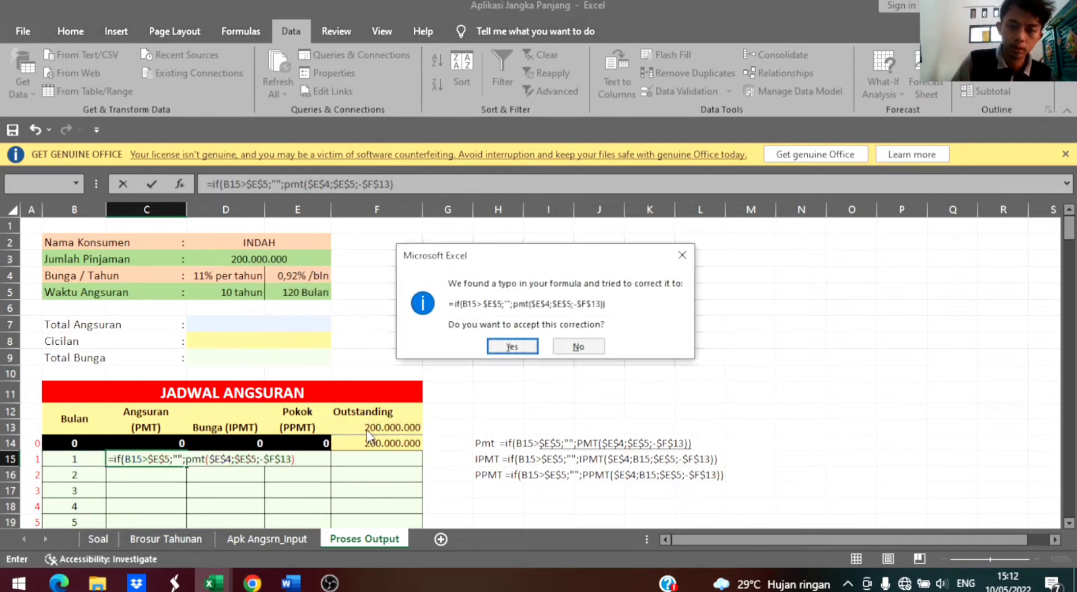
{"action": "left_click", "coordinate": [508, 346]}
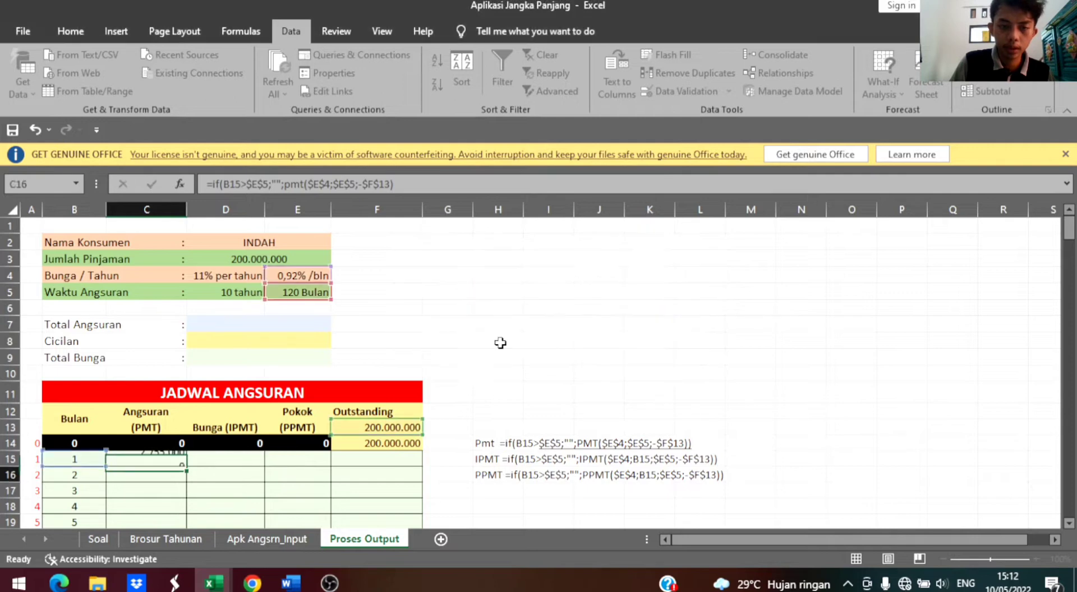
{"action": "left_click", "coordinate": [183, 460]}
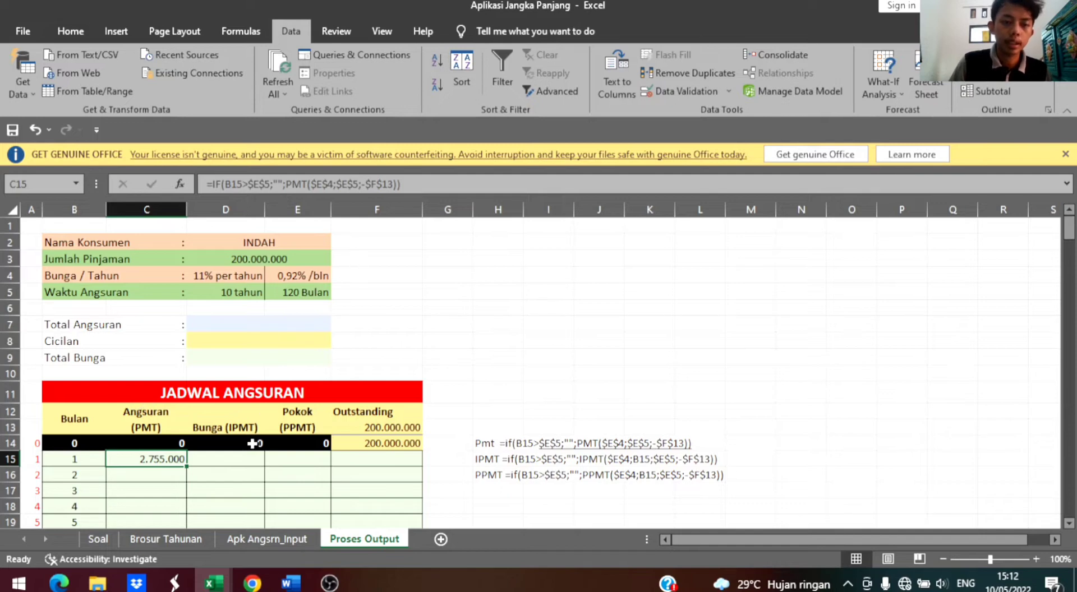
- Start the month 1 Bunga (IPMT) formula in D15 with the blank-if-beyond-term test =if(B15>$E$5;"";
{"action": "left_click", "coordinate": [231, 460]}
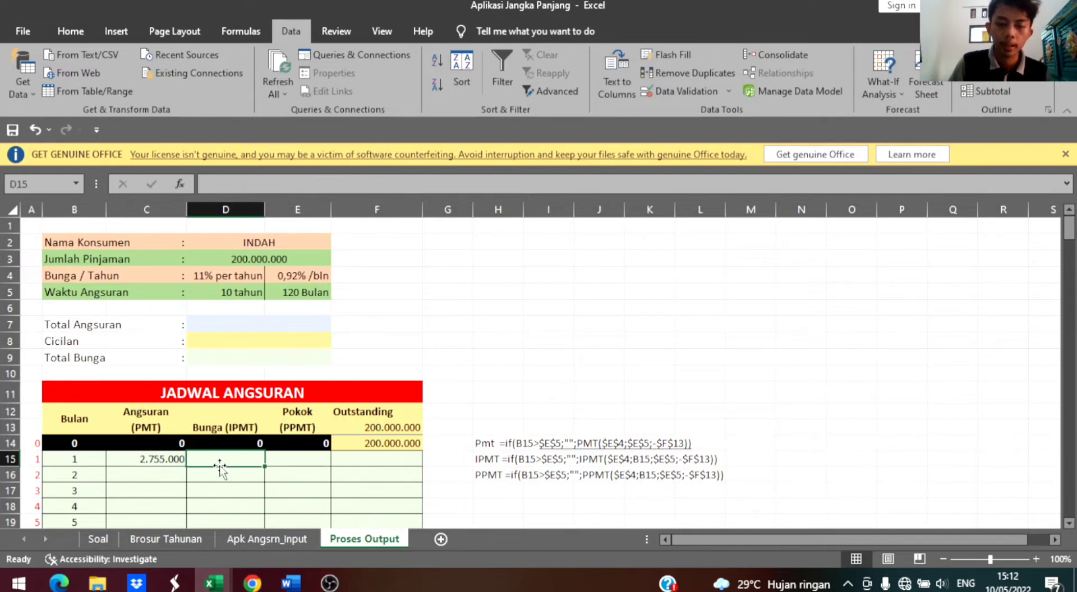
{"action": "type", "text": "="}
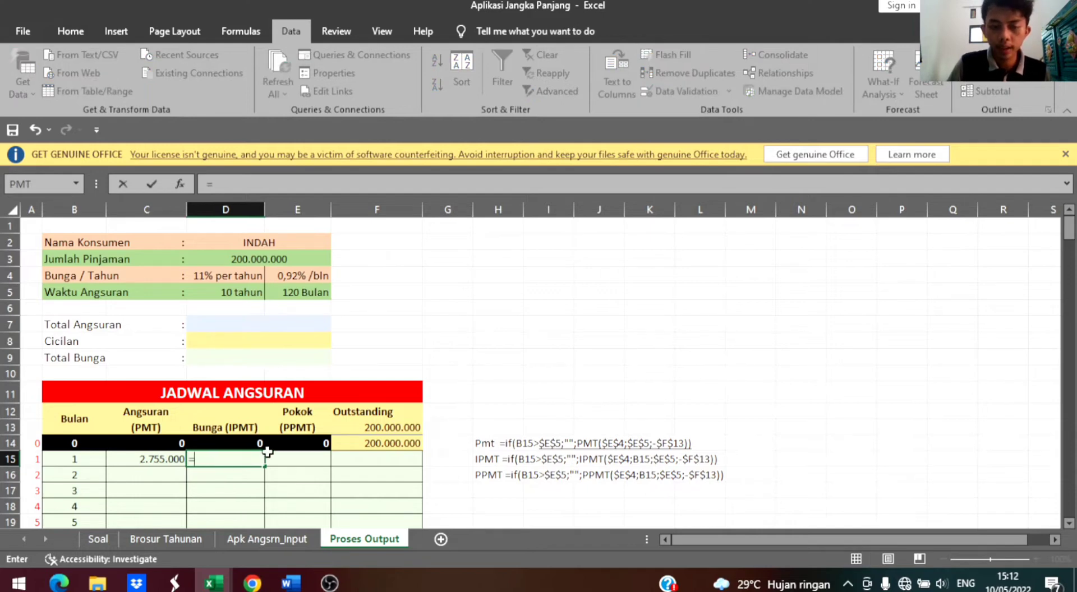
{"action": "type", "text": "i"}
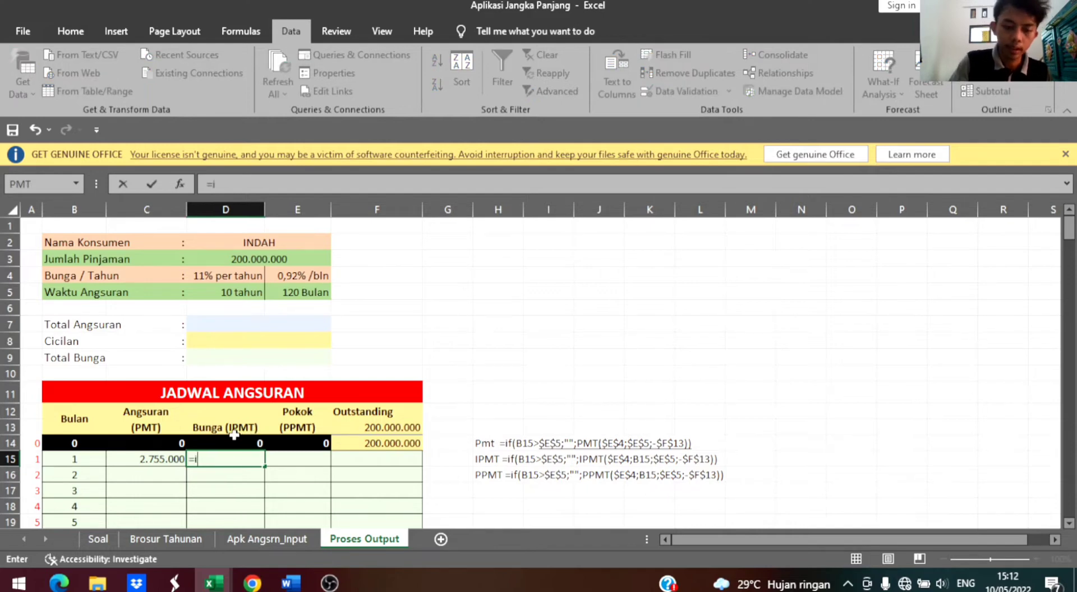
{"action": "type", "text": "f("}
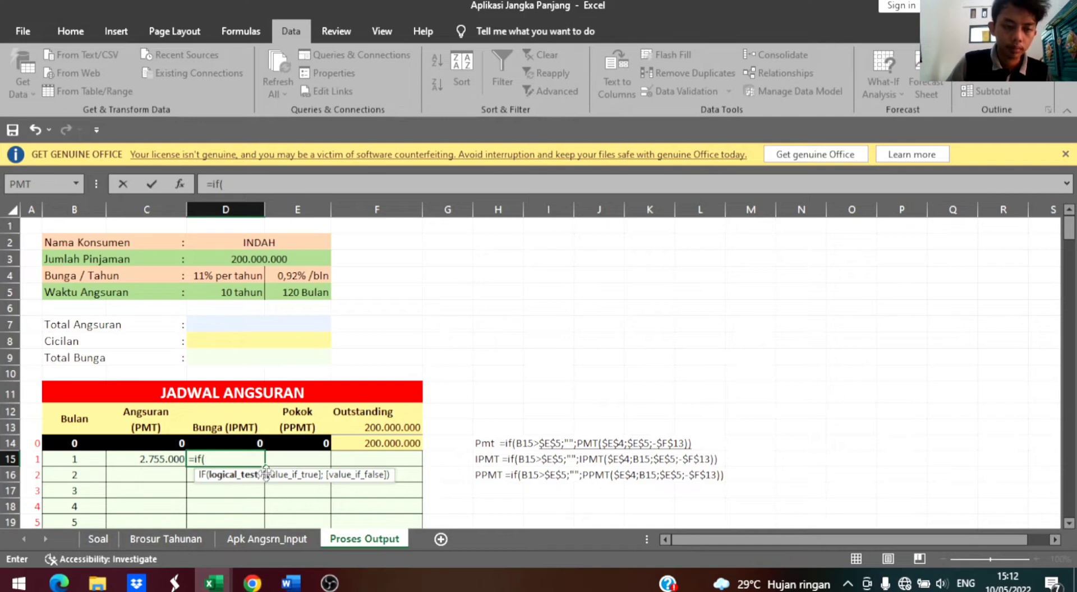
{"action": "left_click", "coordinate": [75, 455]}
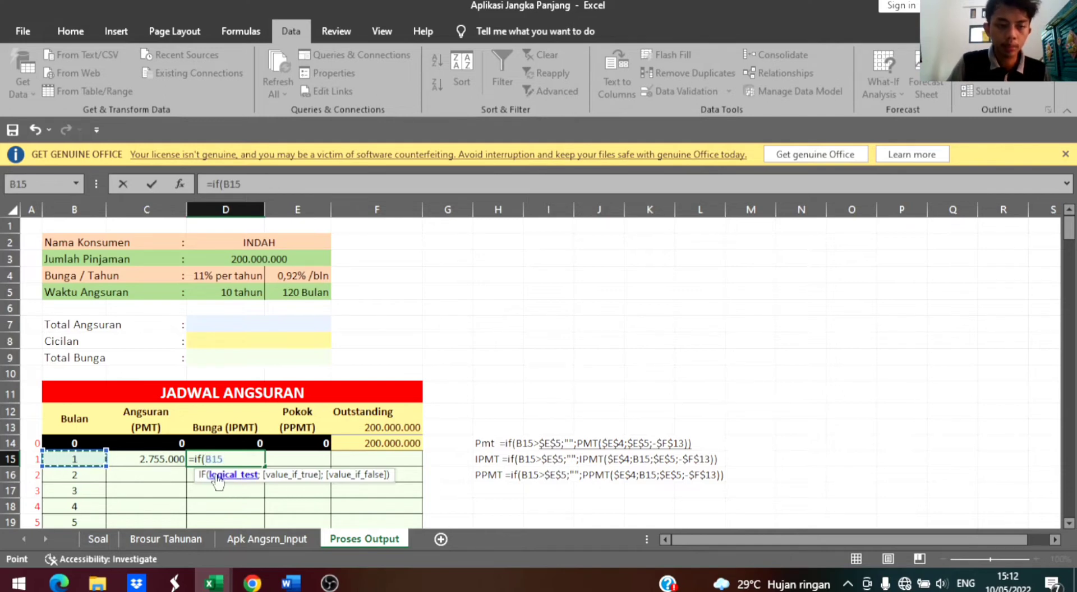
{"action": "type", "text": ">"}
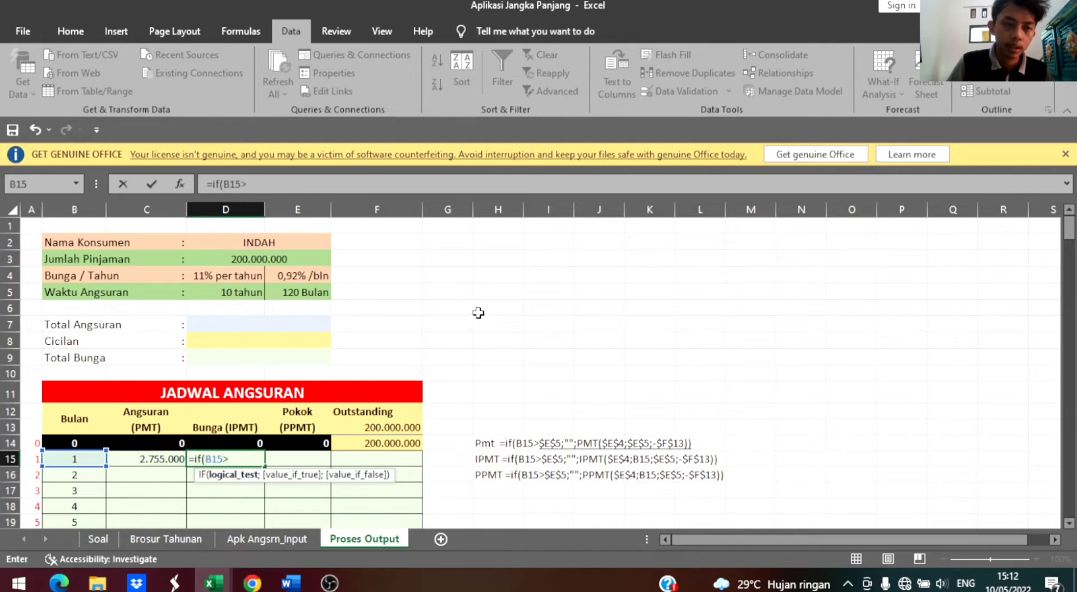
{"action": "left_click", "coordinate": [328, 296]}
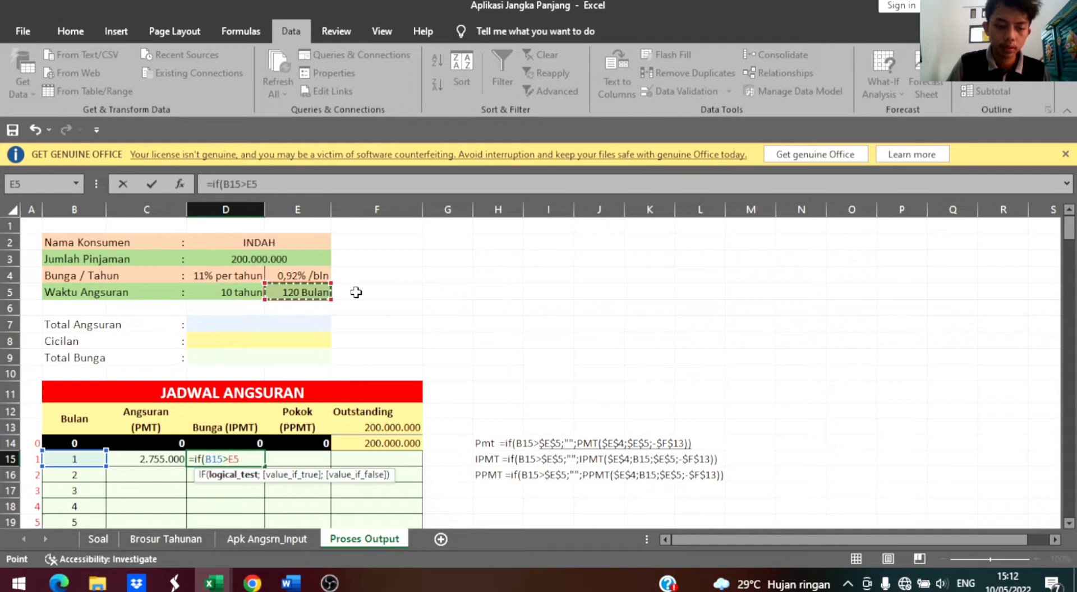
{"action": "key", "text": "F4"}
{"action": "type", "text": ";"}
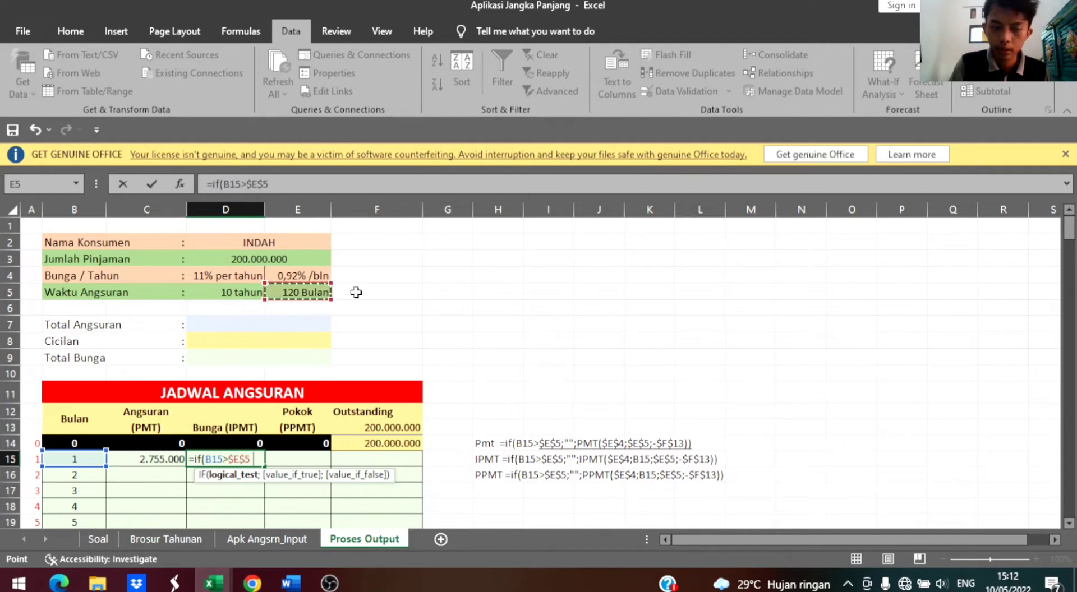
{"action": "type", "text": "\"\";"}
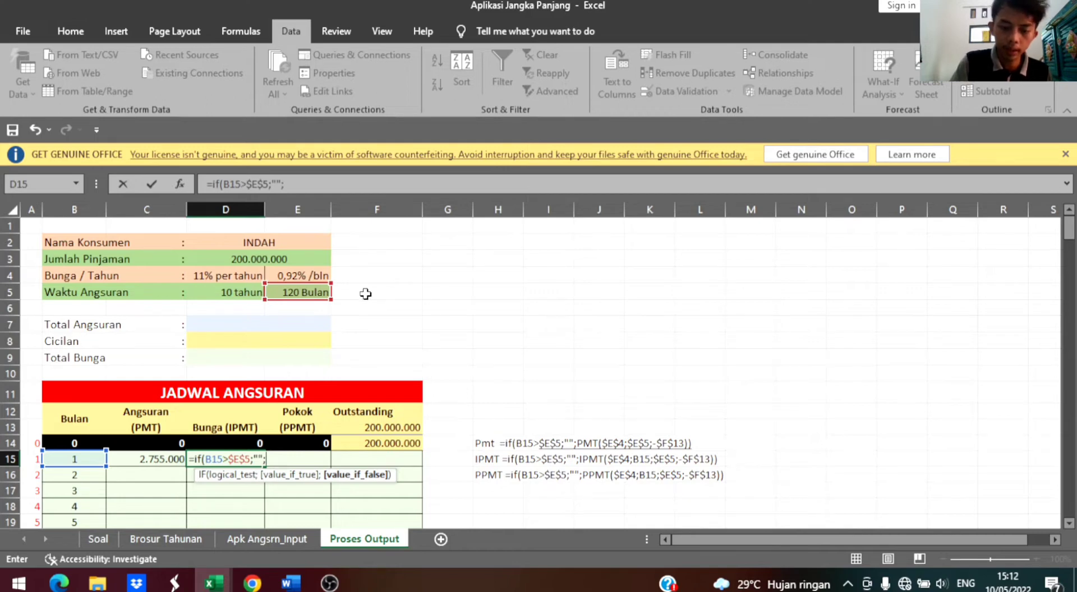
- Complete the month 1 Bunga formula in D15 with IPMT($E$4;B15;$E$5;-$F$13) as the value if false
{"action": "type", "text": "ipmt"}
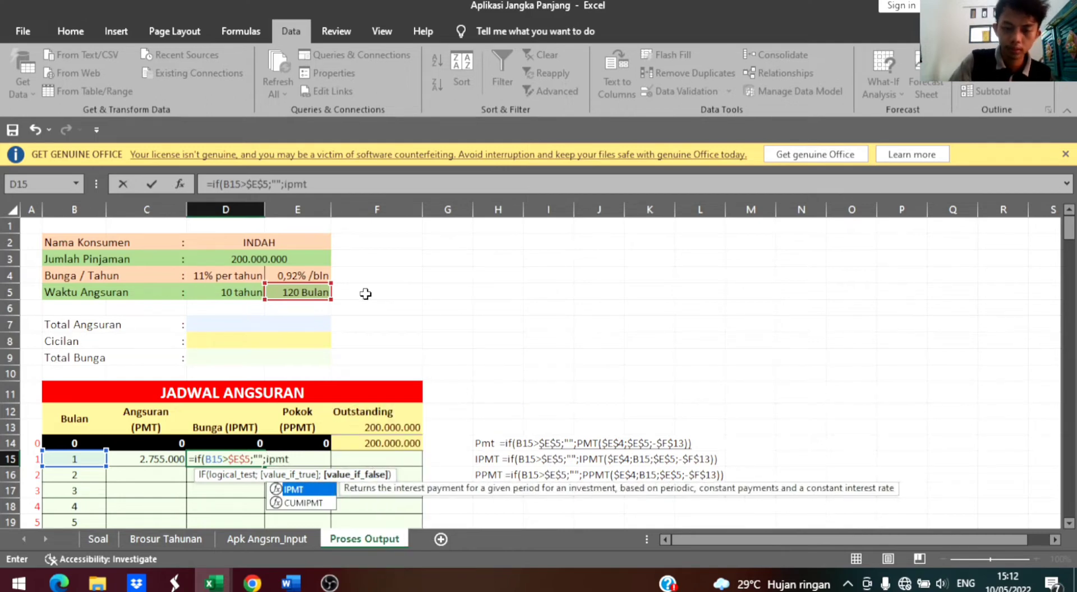
{"action": "type", "text": "("}
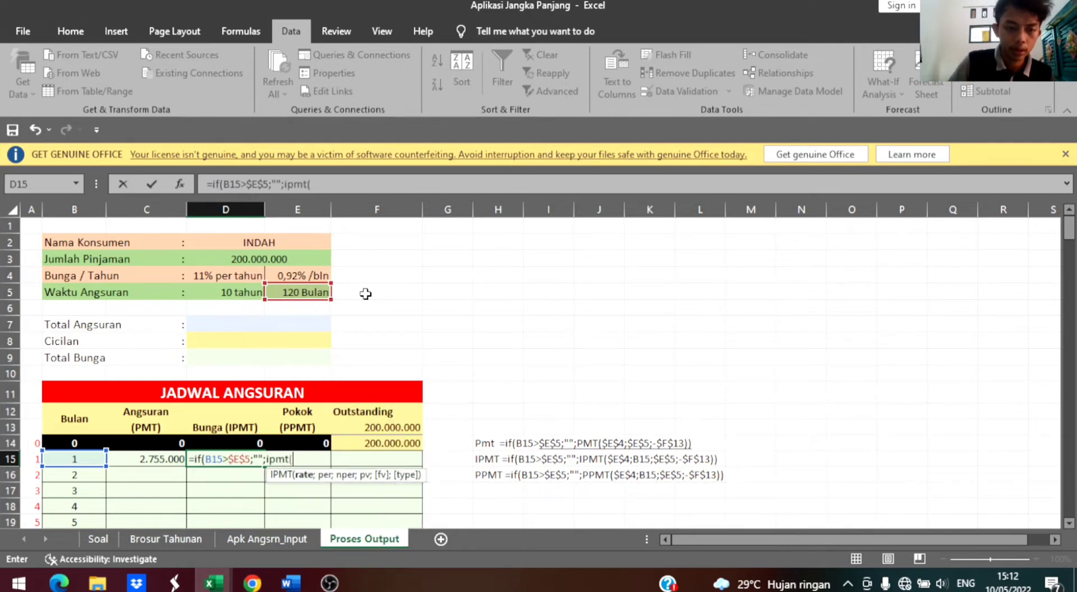
{"action": "left_click", "coordinate": [313, 280]}
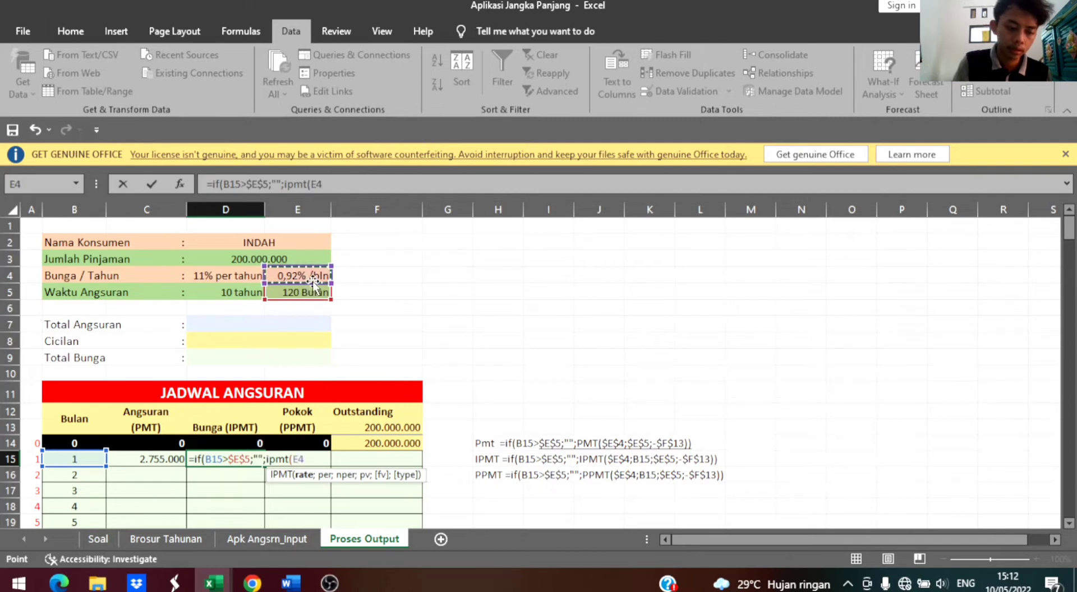
{"action": "key", "text": "F4"}
{"action": "type", "text": ";"}
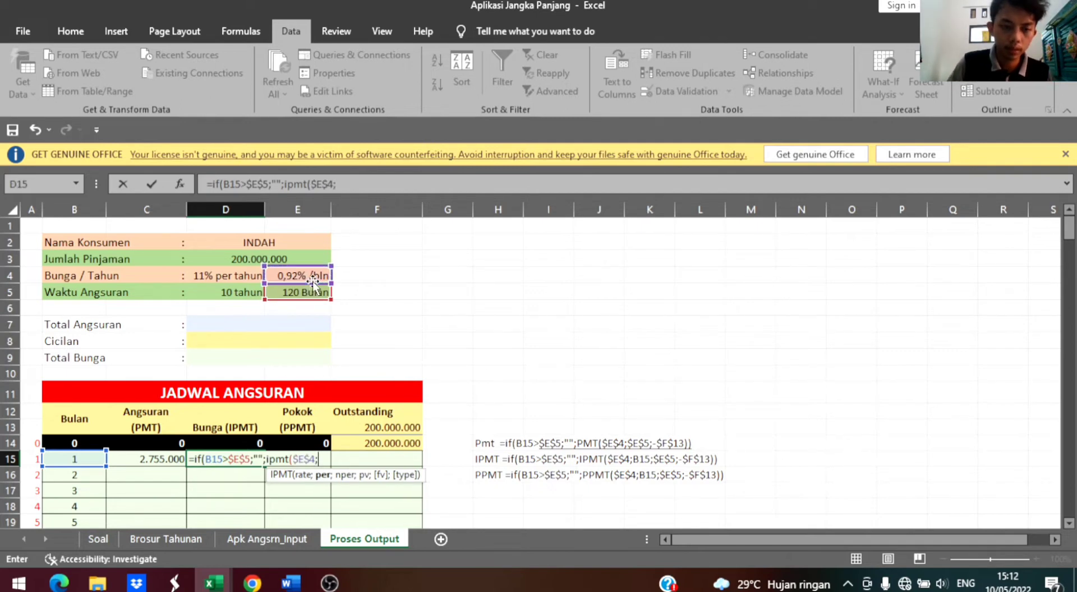
{"action": "left_click", "coordinate": [90, 460]}
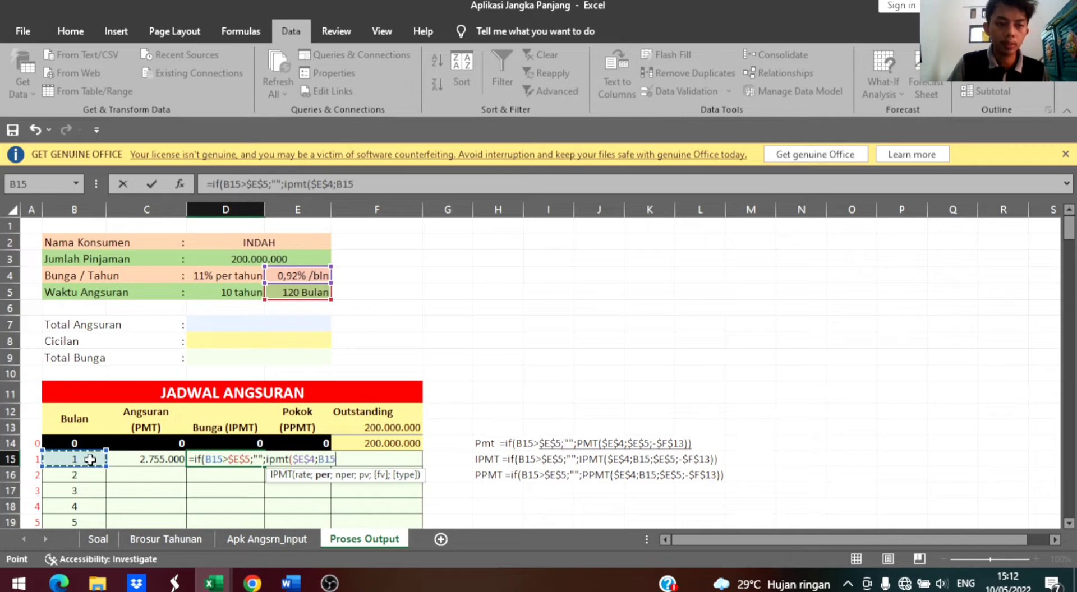
{"action": "type", "text": ";"}
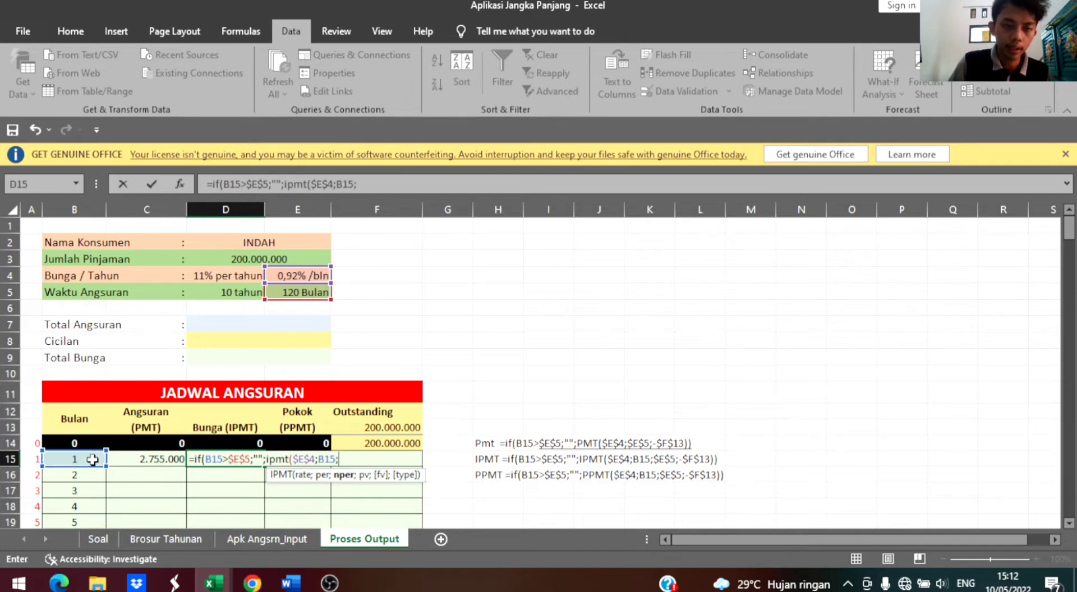
{"action": "left_click", "coordinate": [291, 292]}
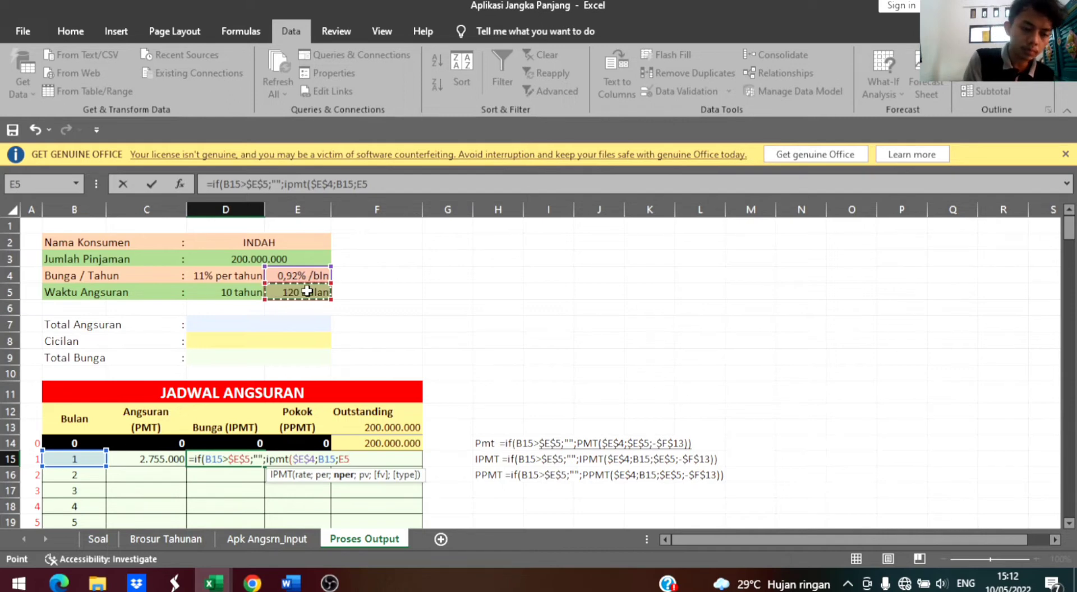
{"action": "key", "text": "F4"}
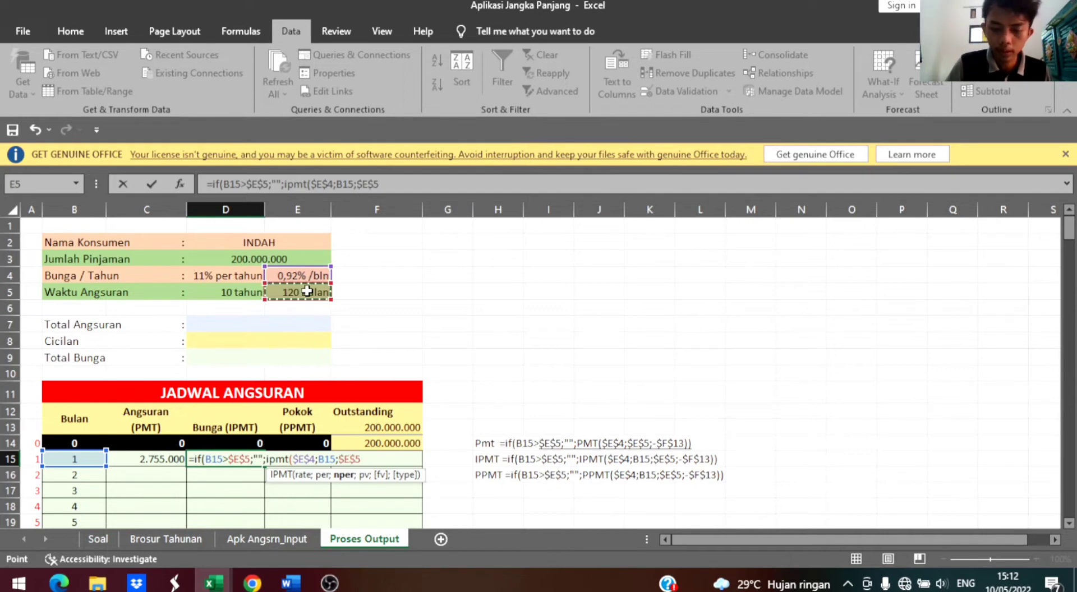
{"action": "type", "text": ";-"}
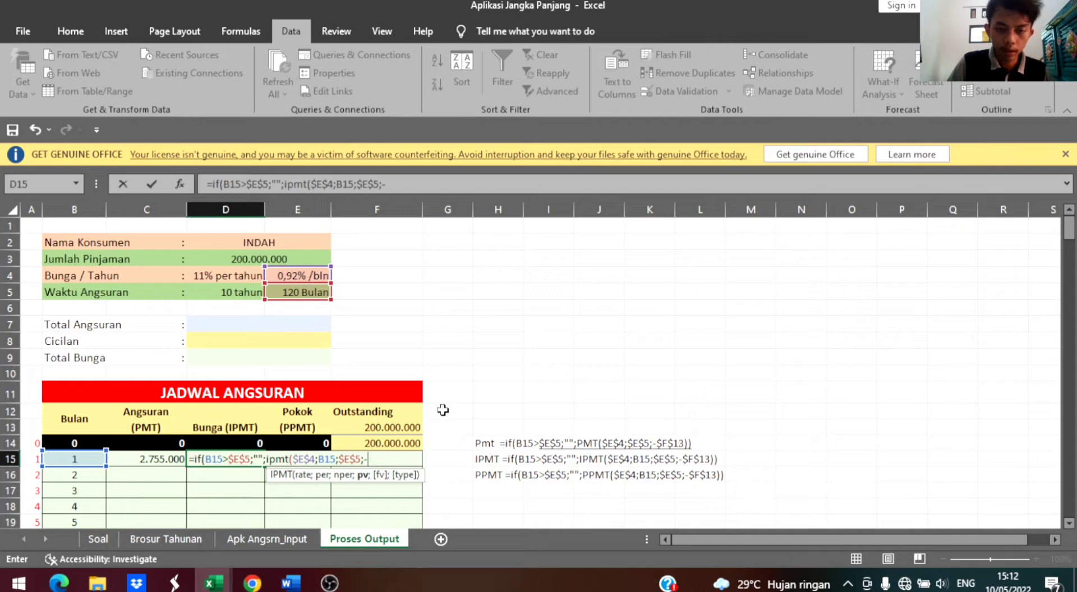
{"action": "left_click", "coordinate": [399, 427]}
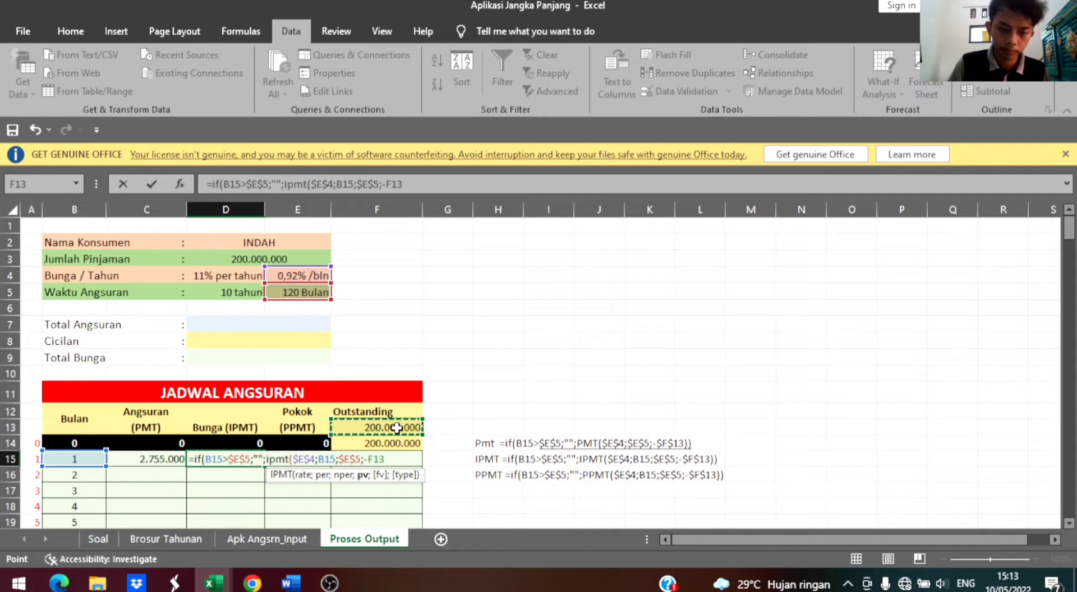
{"action": "key", "text": "F4"}
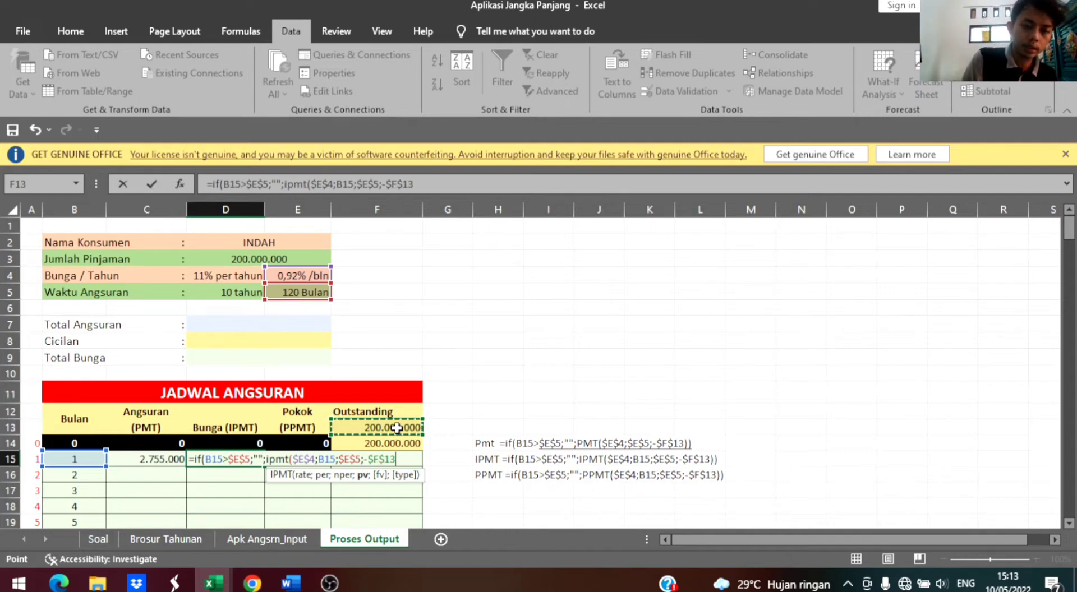
{"action": "type", "text": ")"}
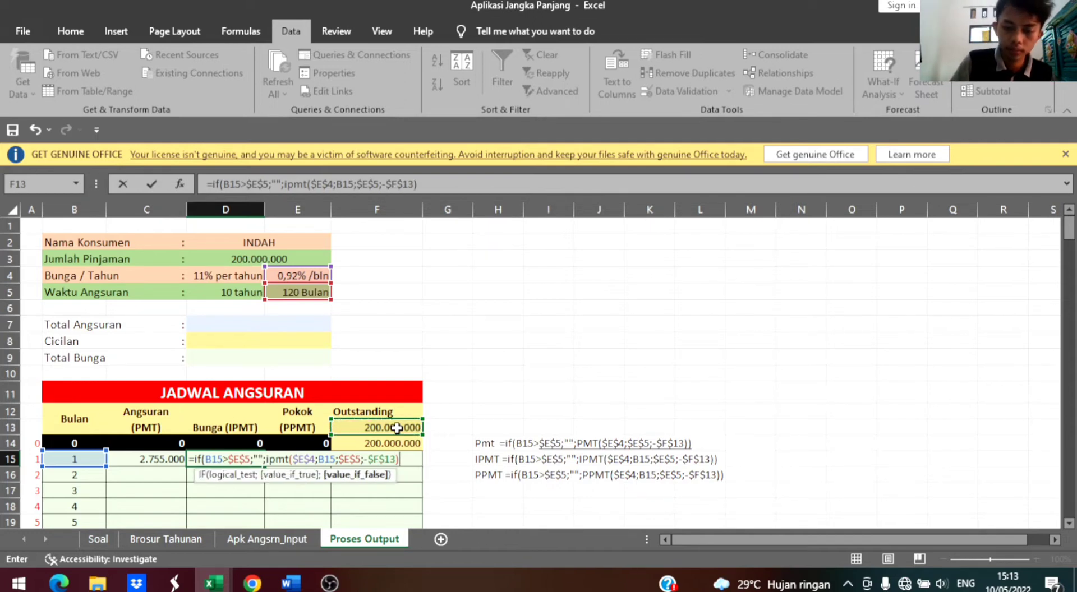
{"action": "type", "text": ")"}
{"action": "key", "text": "Return"}
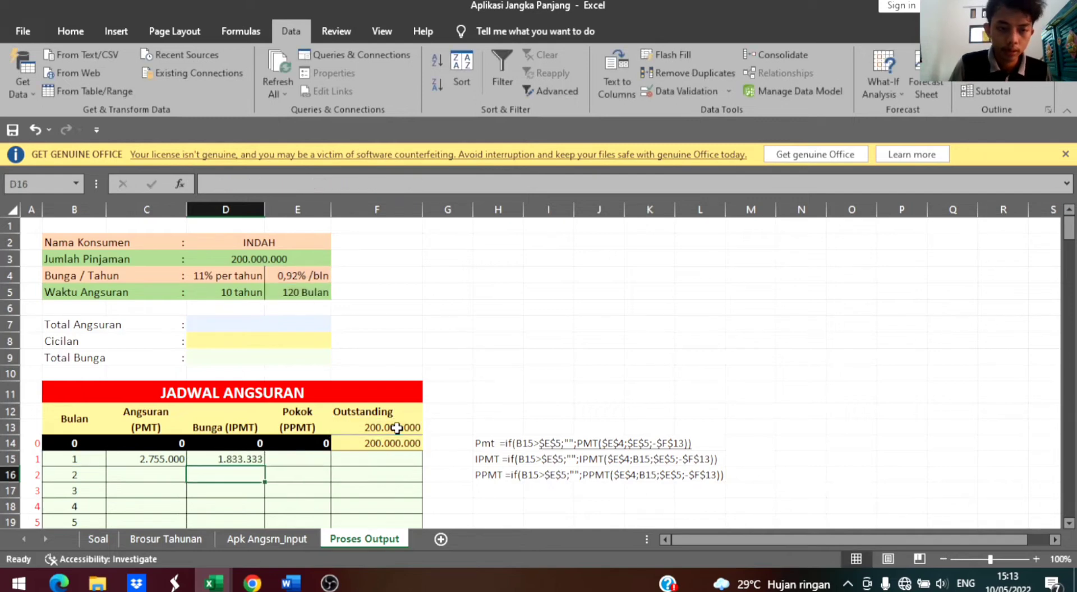
- Start the month 1 Pokok (PPMT) formula in E15 with the blank-if-beyond-term test =if(B15>$E$5;"";
{"action": "left_click", "coordinate": [279, 458]}
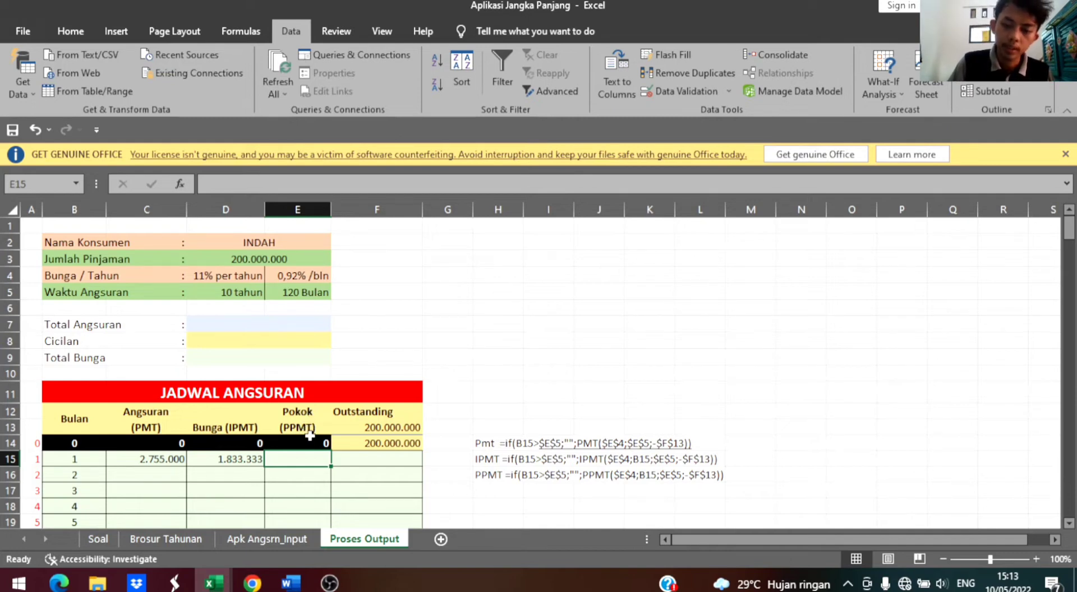
{"action": "type", "text": "=i"}
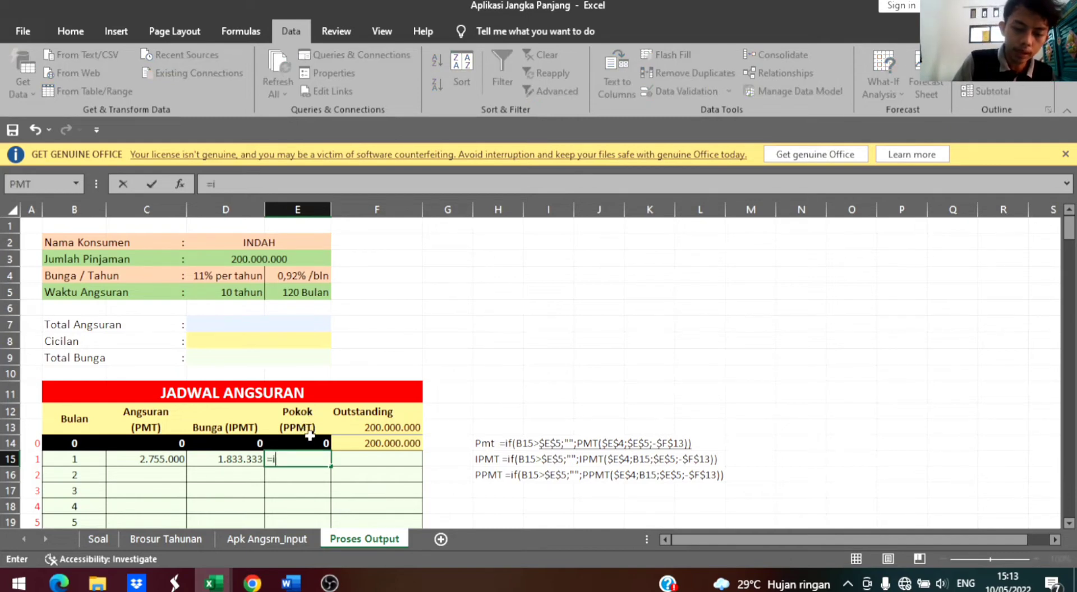
{"action": "type", "text": "f("}
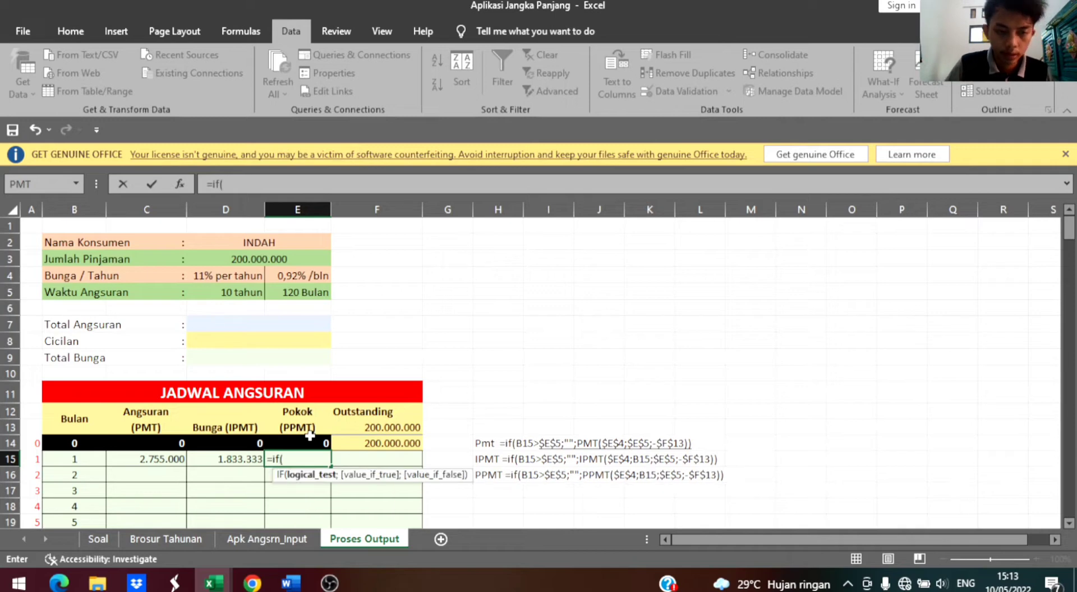
{"action": "left_click", "coordinate": [100, 459]}
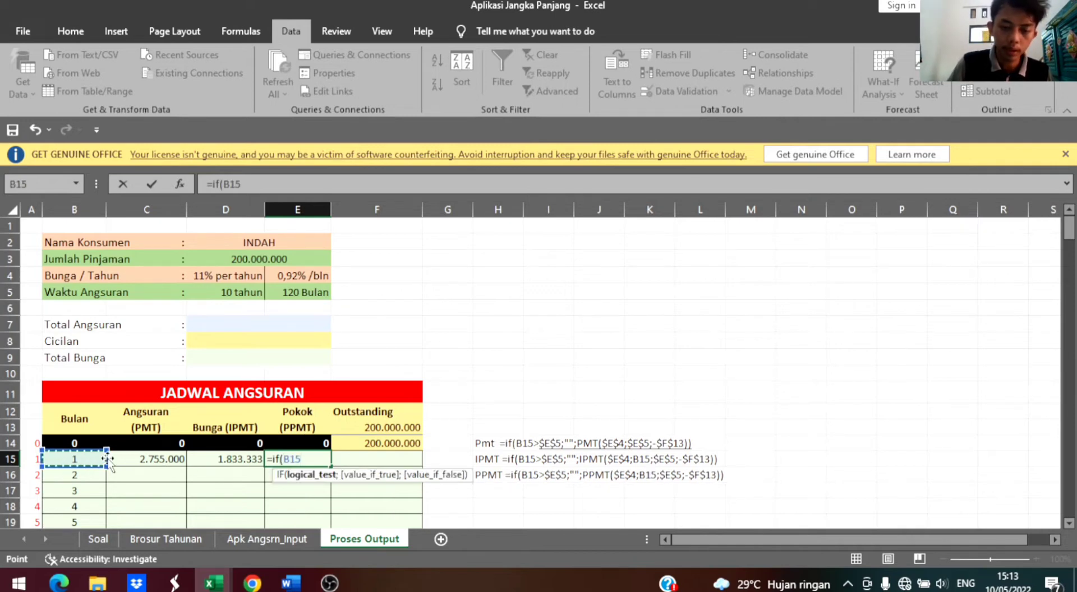
{"action": "type", "text": ">"}
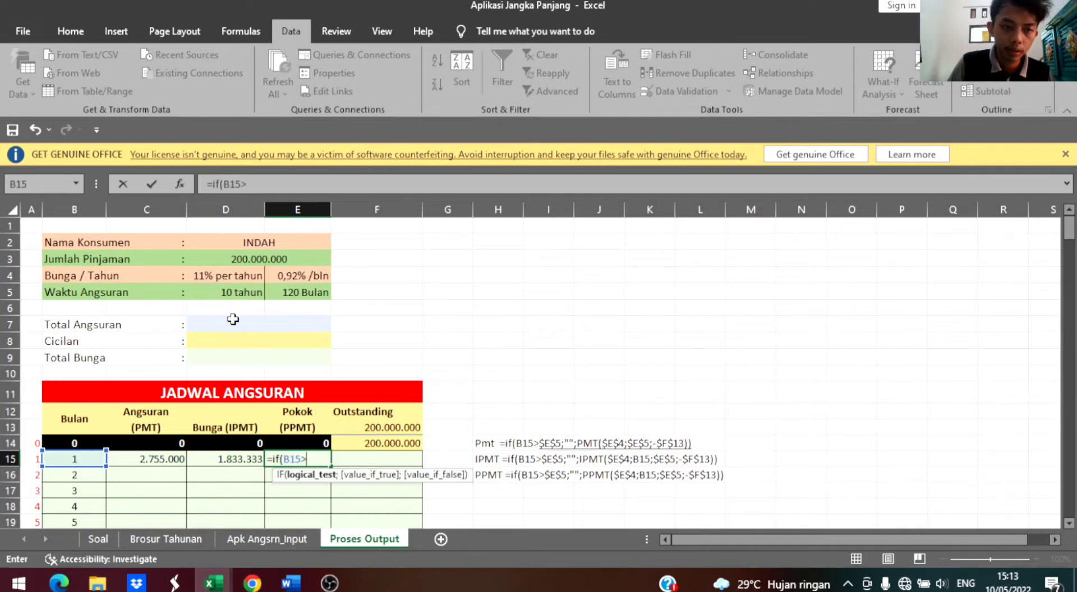
{"action": "left_click", "coordinate": [291, 294]}
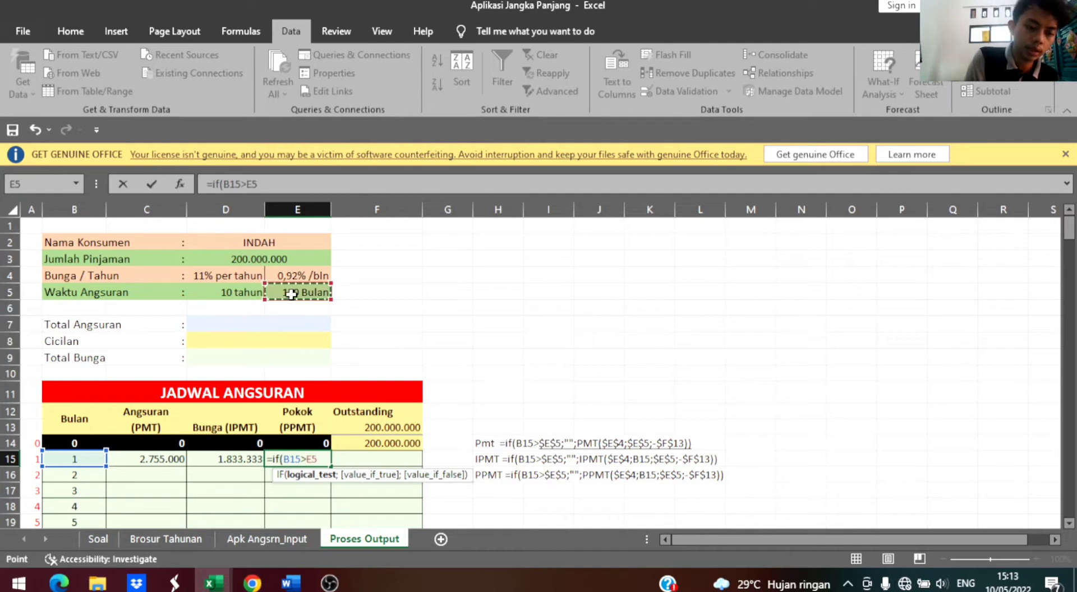
{"action": "key", "text": "F4"}
{"action": "type", "text": ";"}
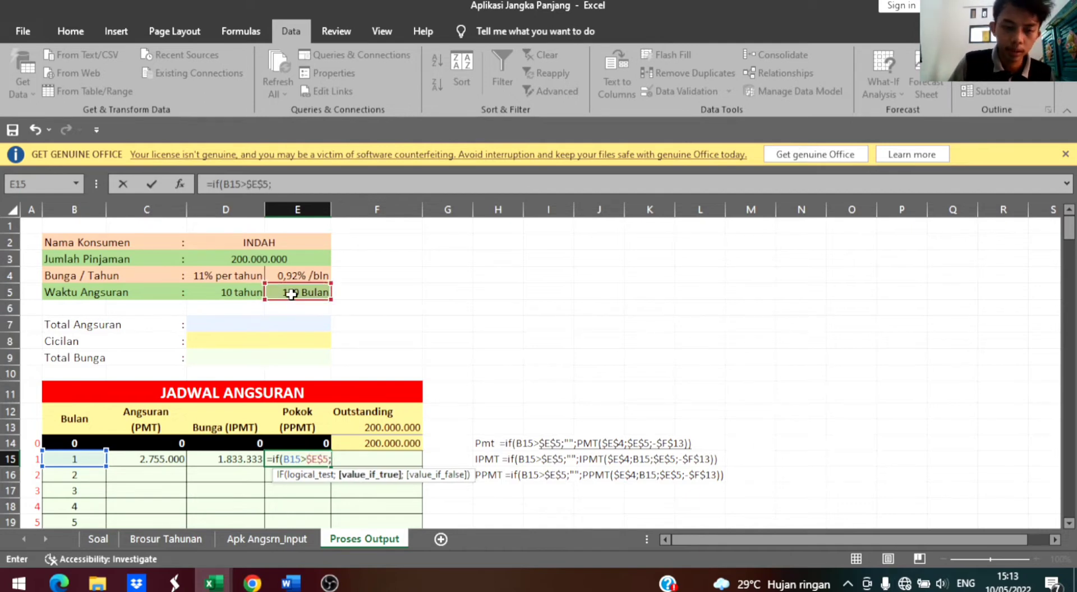
{"action": "type", "text": "\"\""}
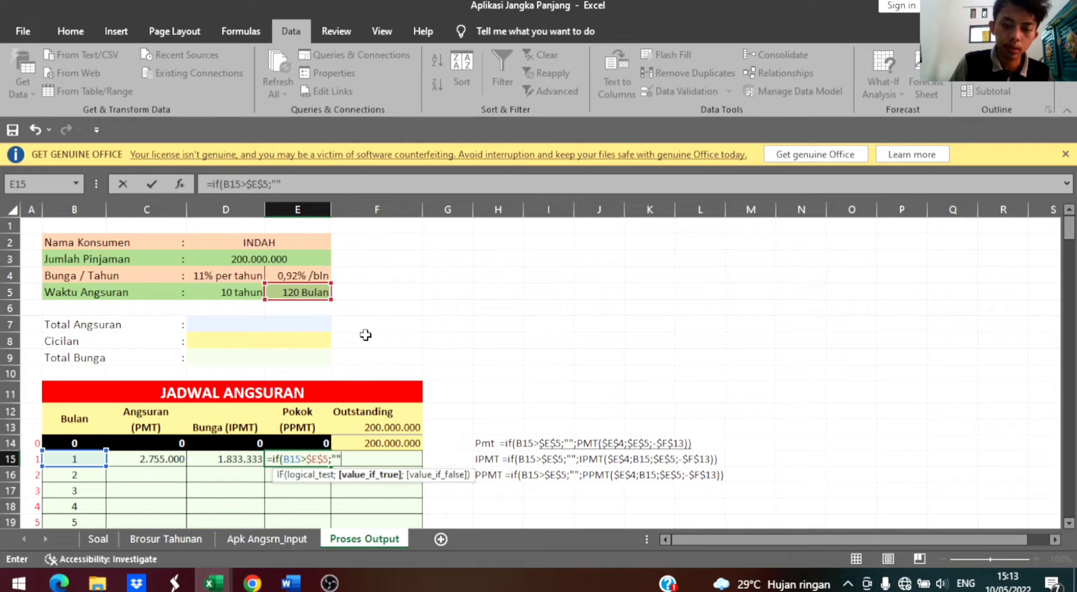
{"action": "type", "text": ";"}
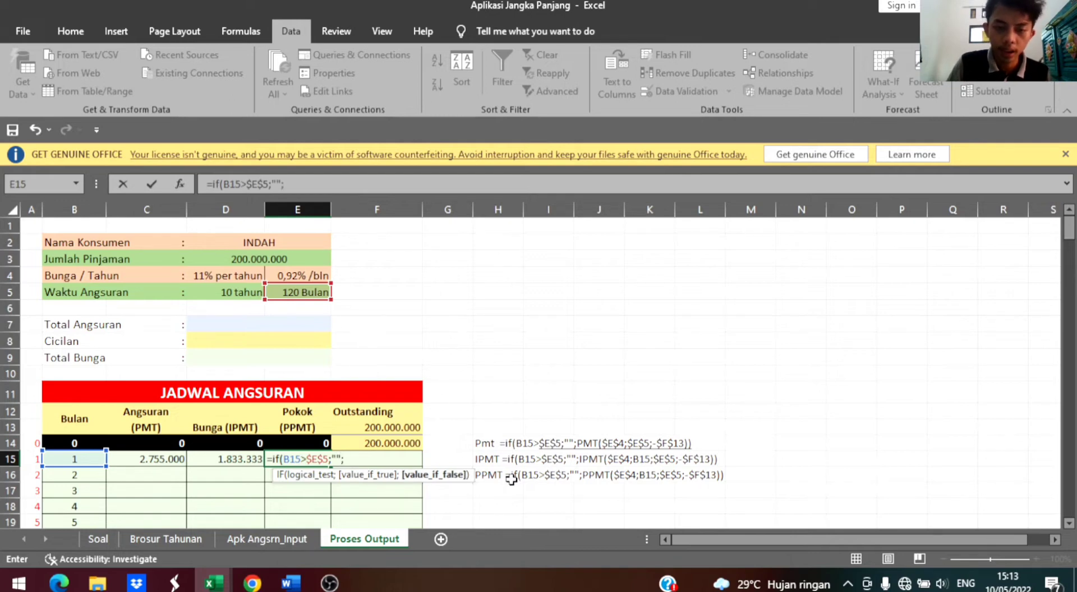
- Complete the month 1 Pokok formula in E15 with PPMT($E$4;B15;$E$5;-$F$13) as the value if false
{"action": "type", "text": "ppm"}
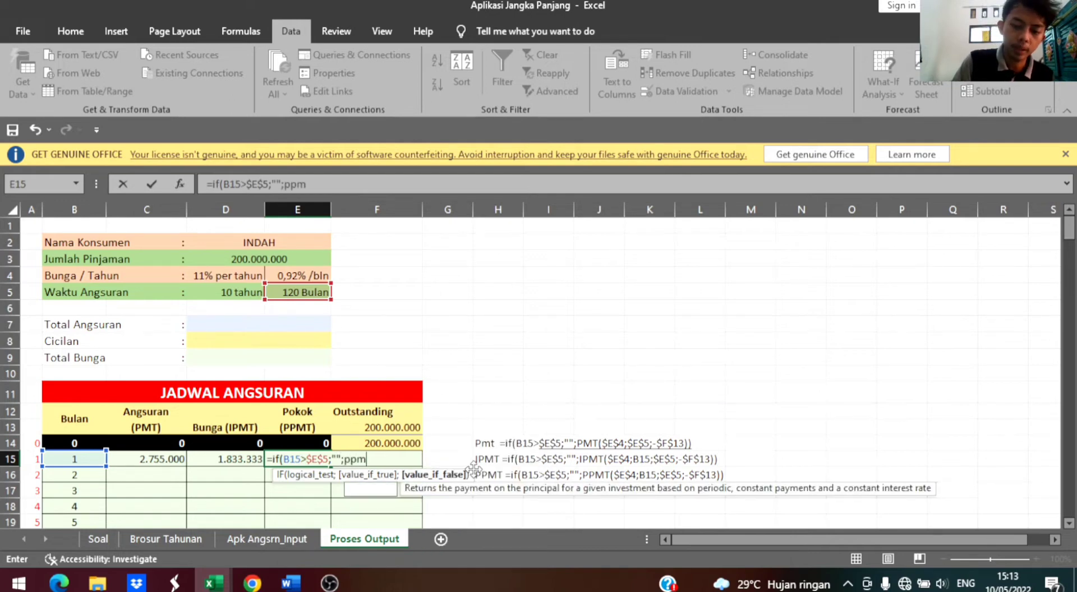
{"action": "type", "text": "t("}
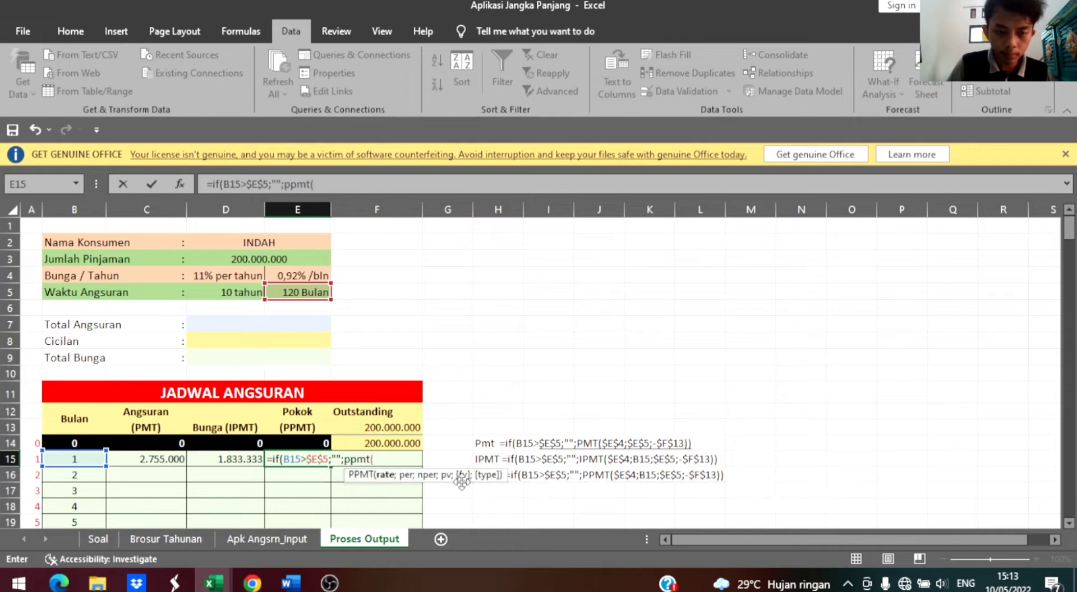
{"action": "left_click", "coordinate": [302, 277]}
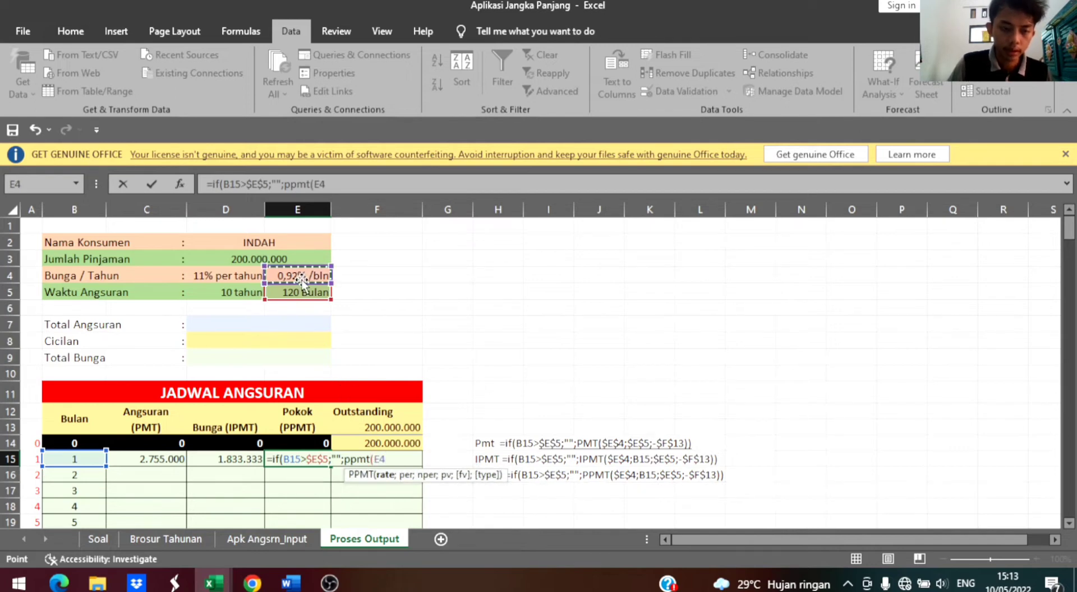
{"action": "key", "text": "F4"}
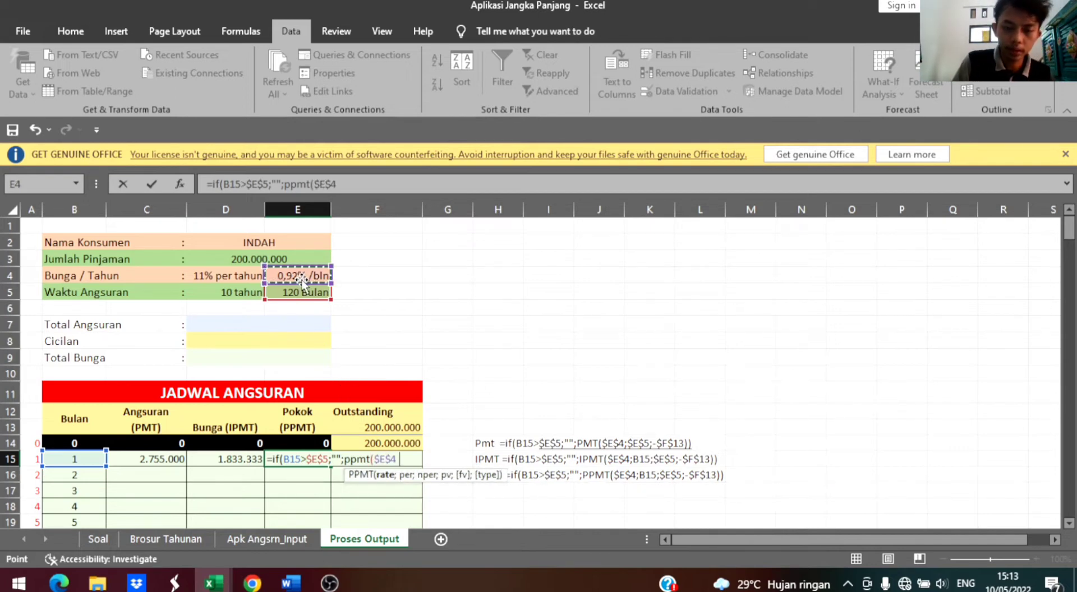
{"action": "type", "text": ";"}
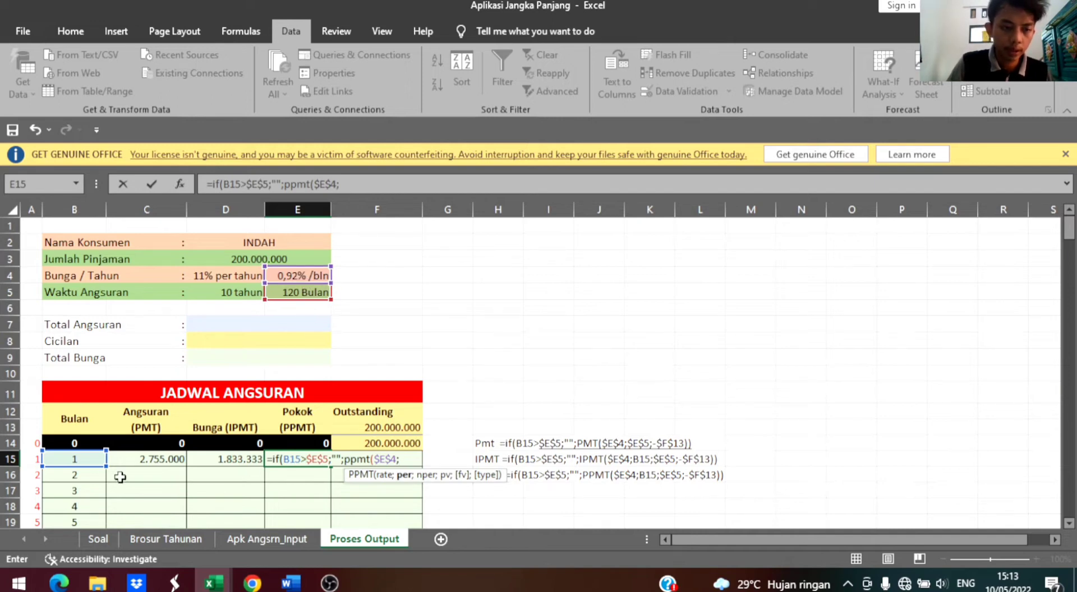
{"action": "left_click", "coordinate": [96, 457]}
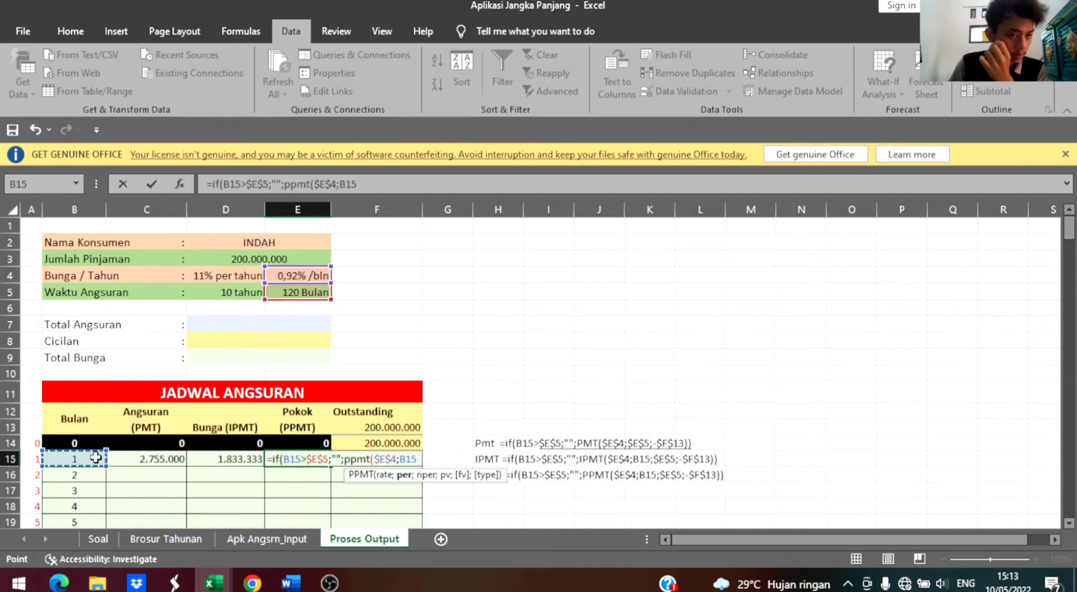
{"action": "type", "text": ";"}
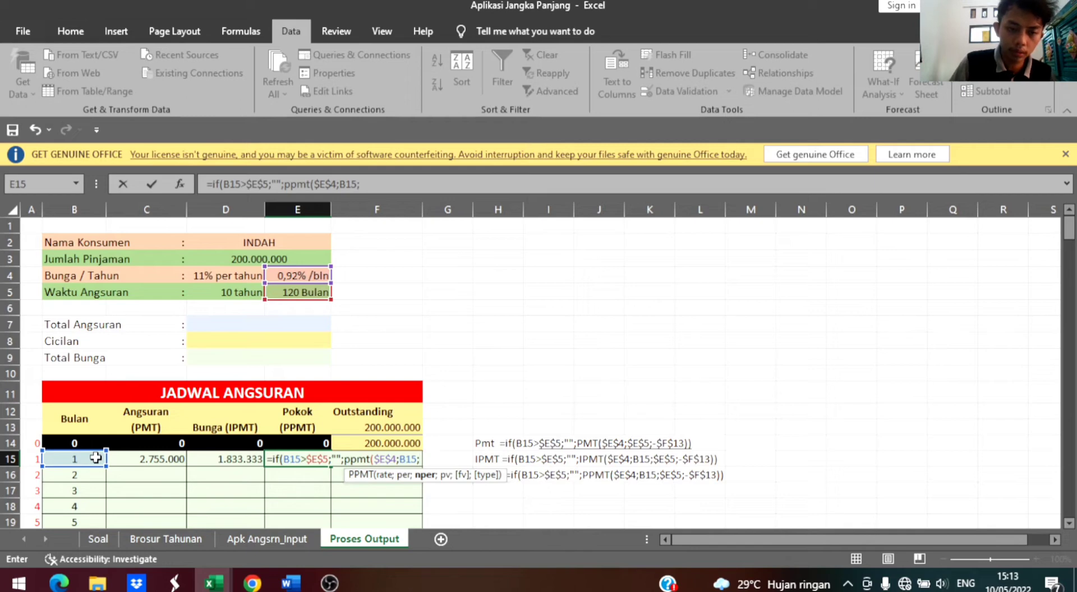
{"action": "left_click", "coordinate": [287, 292]}
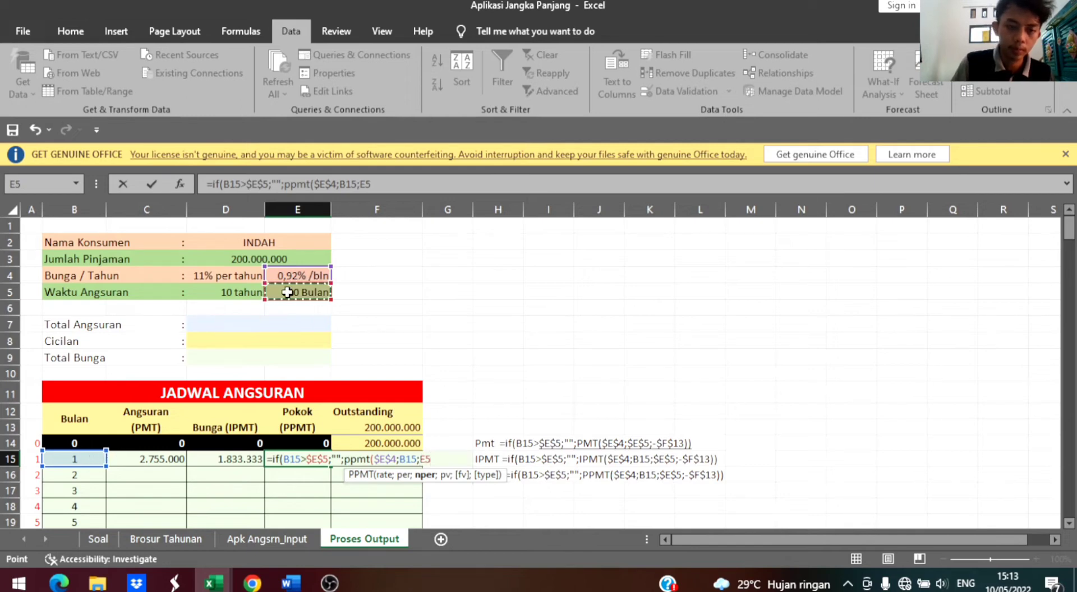
{"action": "key", "text": "F4"}
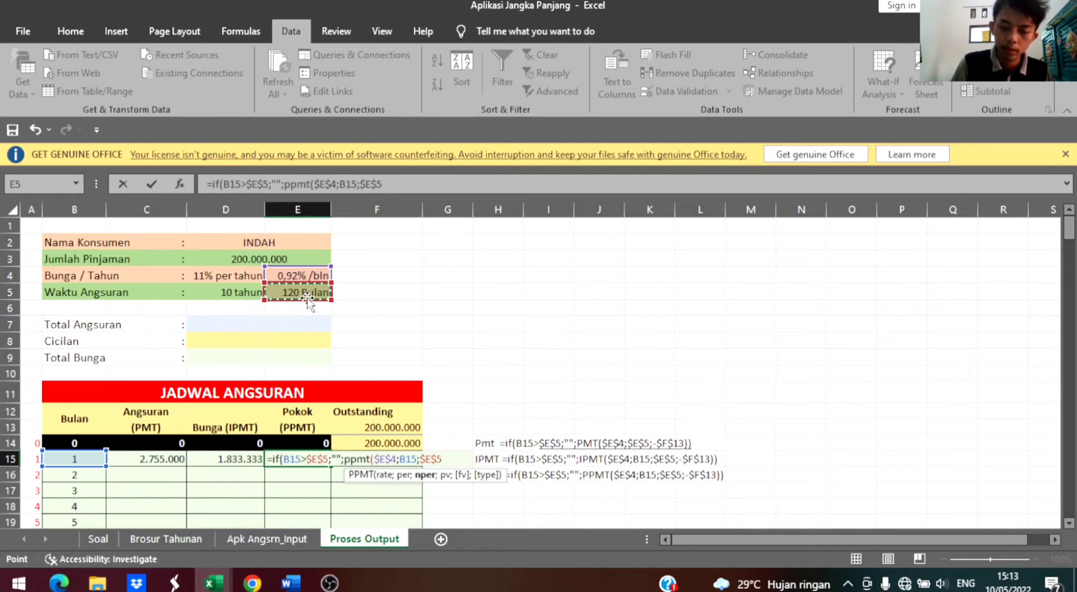
{"action": "type", "text": ";-"}
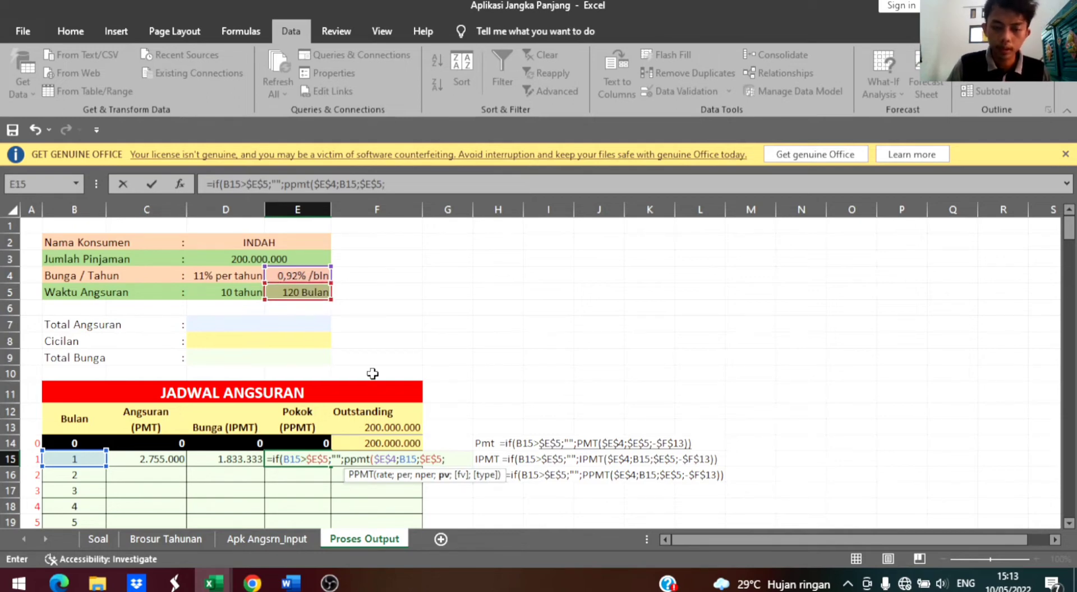
{"action": "left_click", "coordinate": [365, 426]}
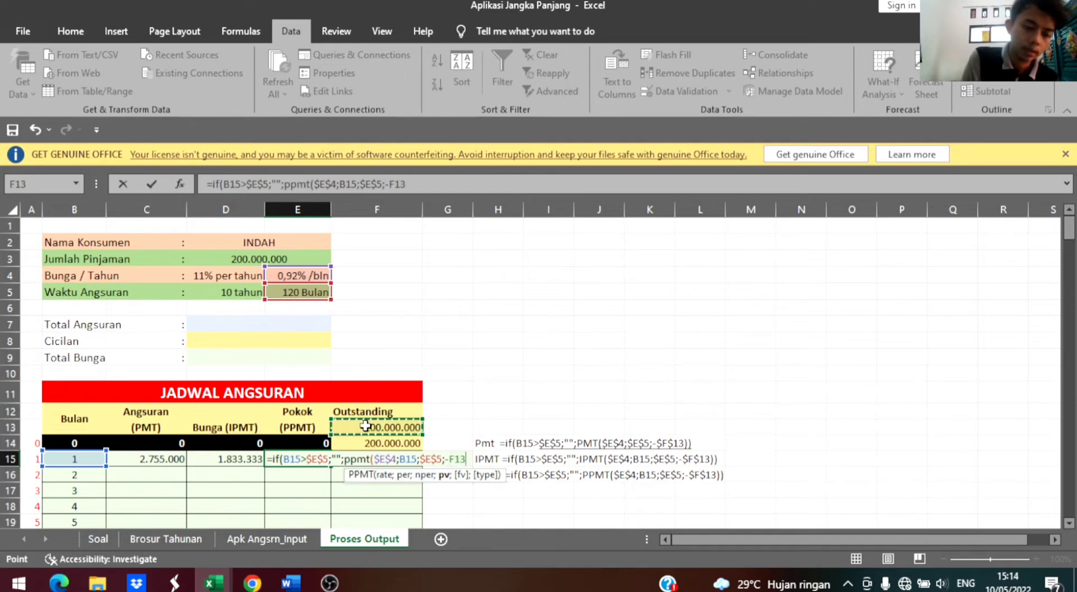
{"action": "key", "text": "F4"}
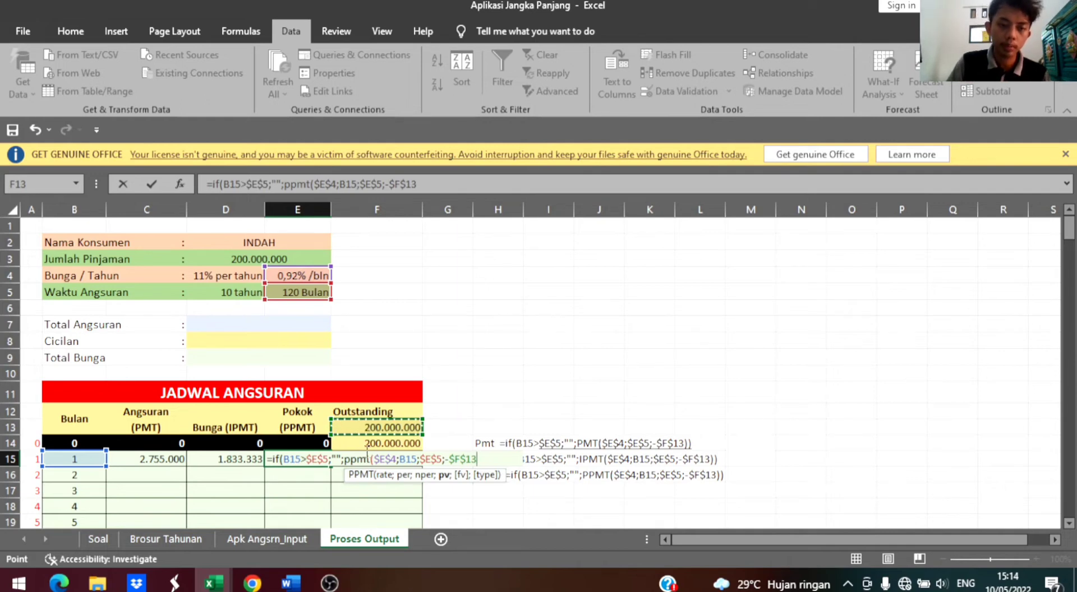
{"action": "type", "text": "))"}
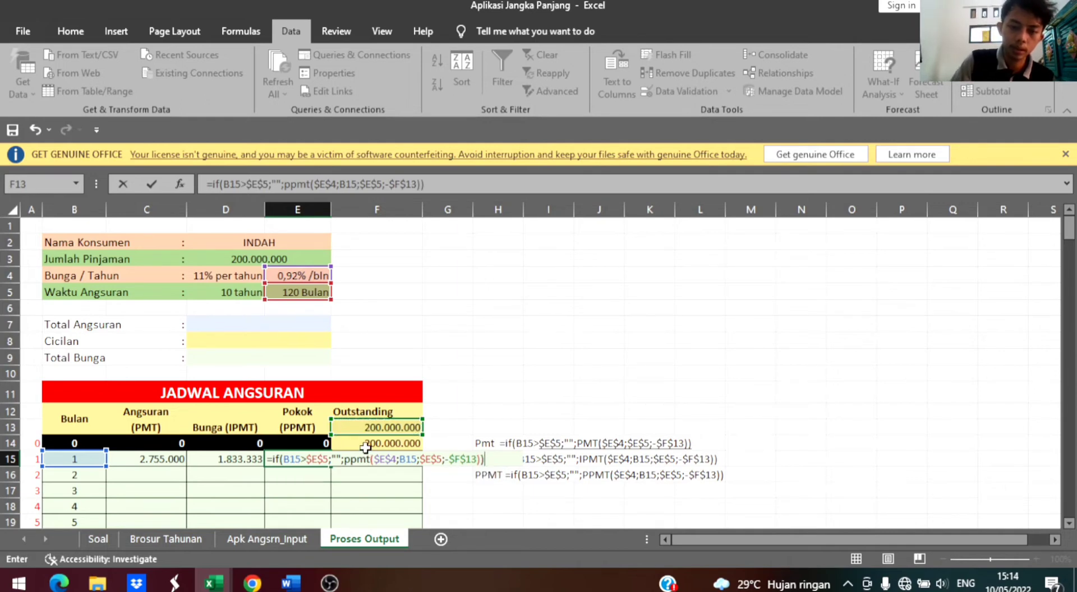
{"action": "key", "text": "Return"}
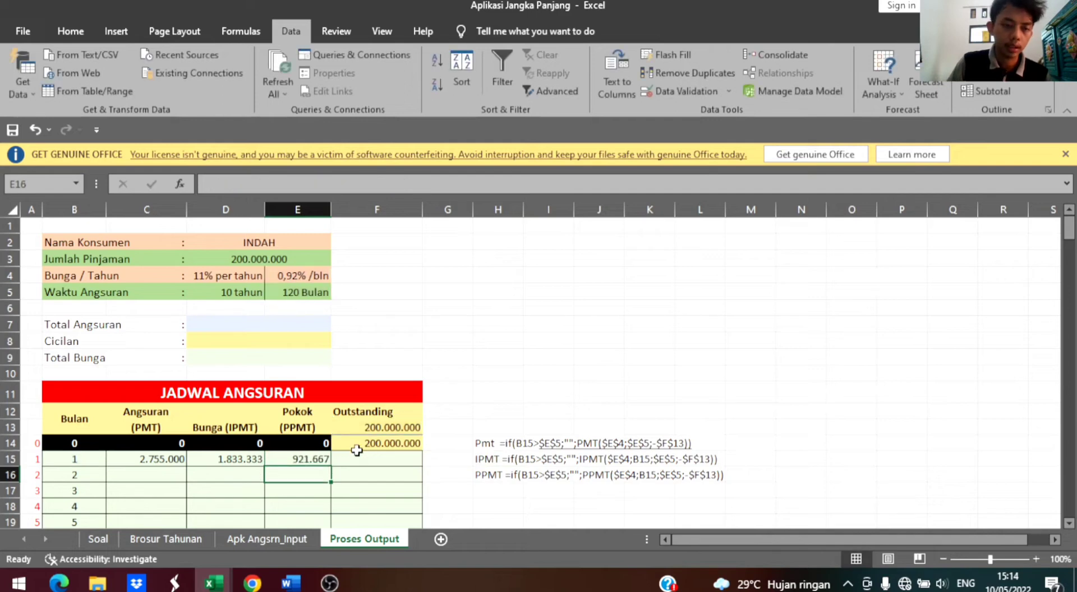
- Check the month 1 installment by adding interest and principal with =D15+E15 in D17, and clear that cell
{"action": "scroll", "coordinate": [238, 467], "scroll_direction": "down", "scroll_amount": 2}
{"action": "scroll", "coordinate": [239, 467], "scroll_direction": "up", "scroll_amount": 2}
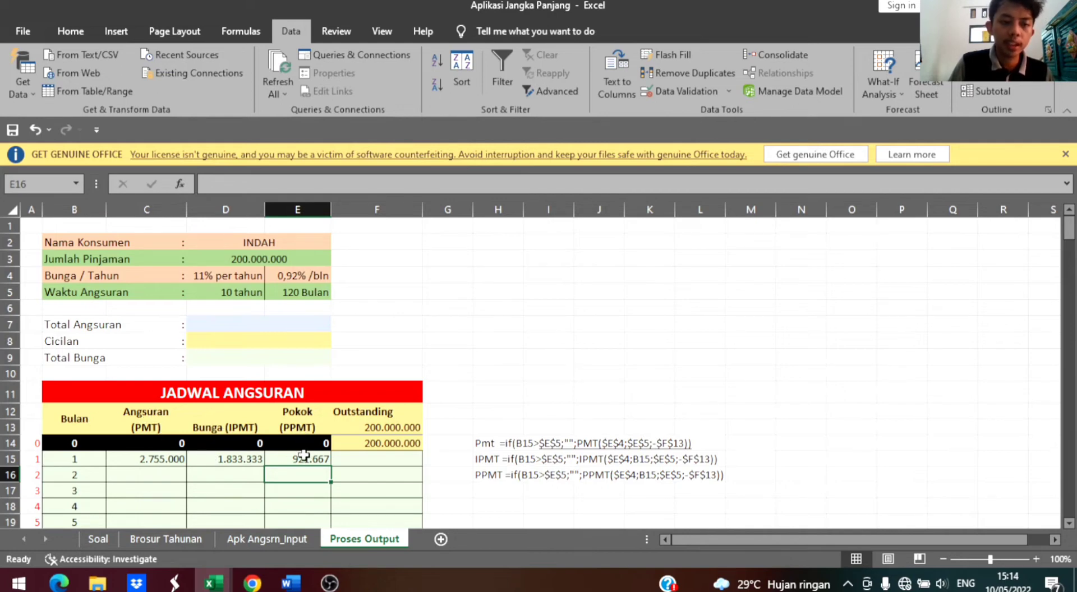
{"action": "left_click", "coordinate": [227, 492]}
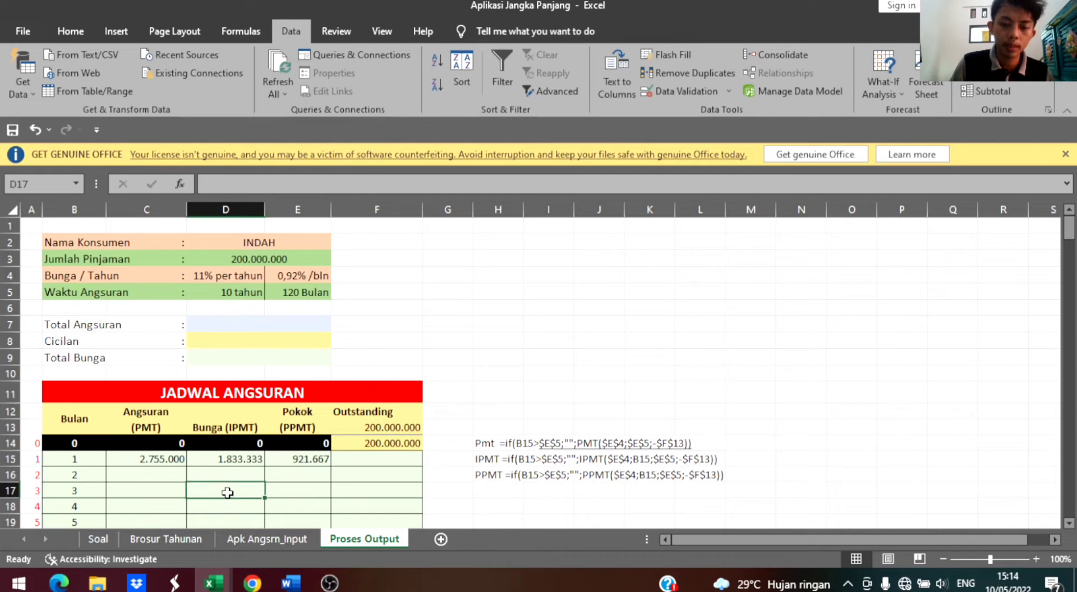
{"action": "type", "text": "="}
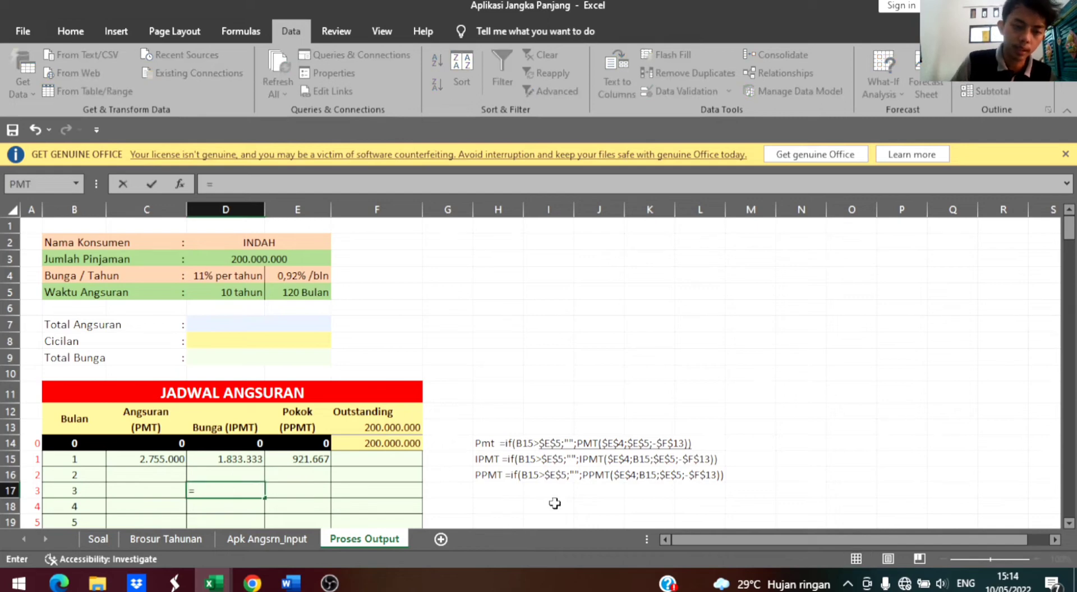
{"action": "left_click", "coordinate": [250, 461]}
{"action": "type", "text": "+"}
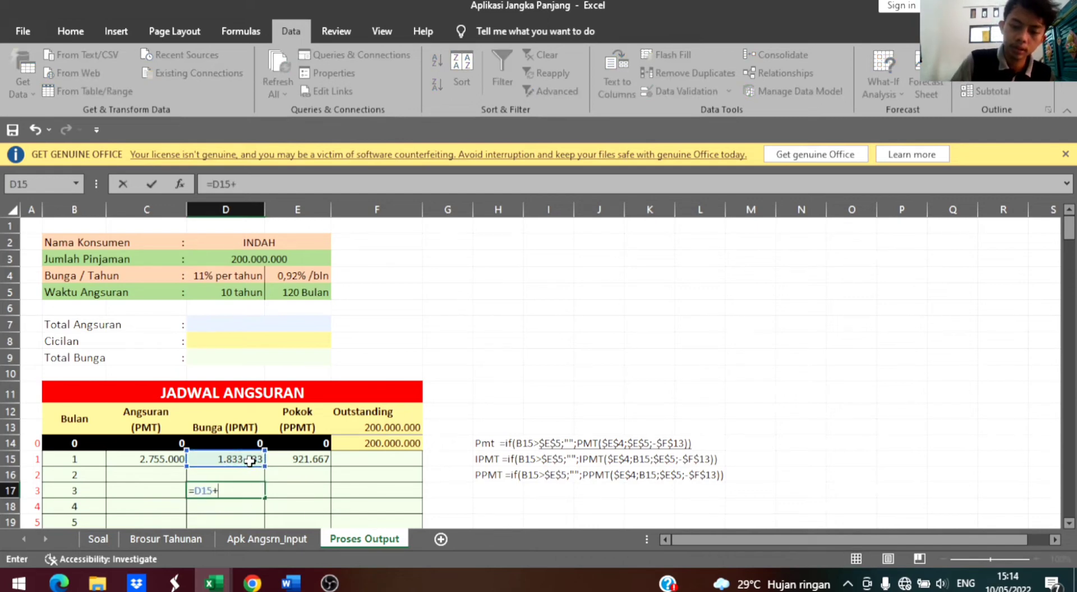
{"action": "left_click", "coordinate": [277, 461]}
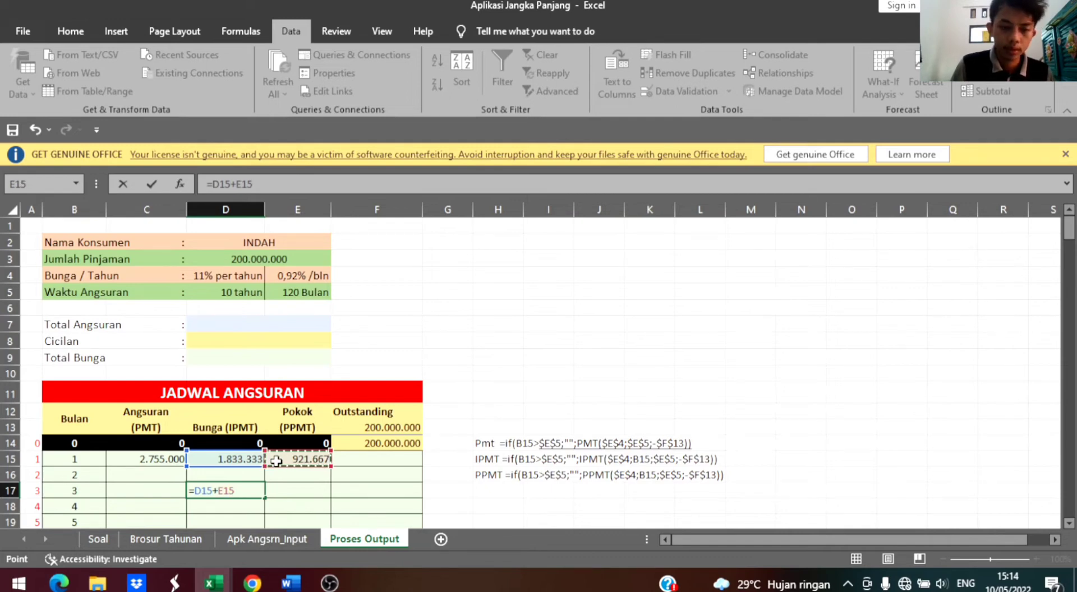
{"action": "key", "text": "Return"}
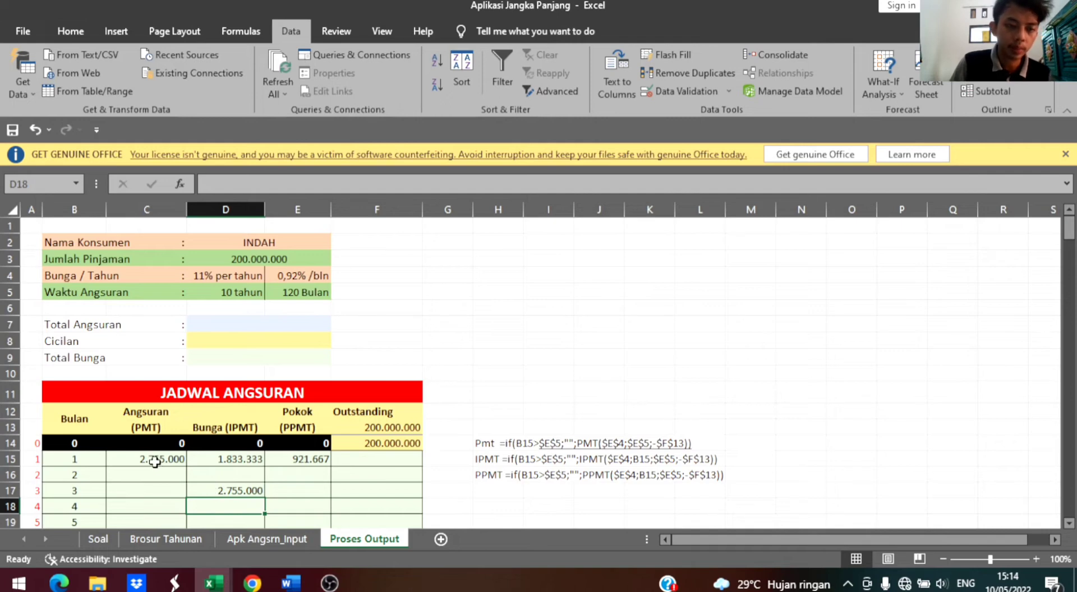
{"action": "left_click", "coordinate": [203, 488]}
{"action": "key", "text": "Delete"}
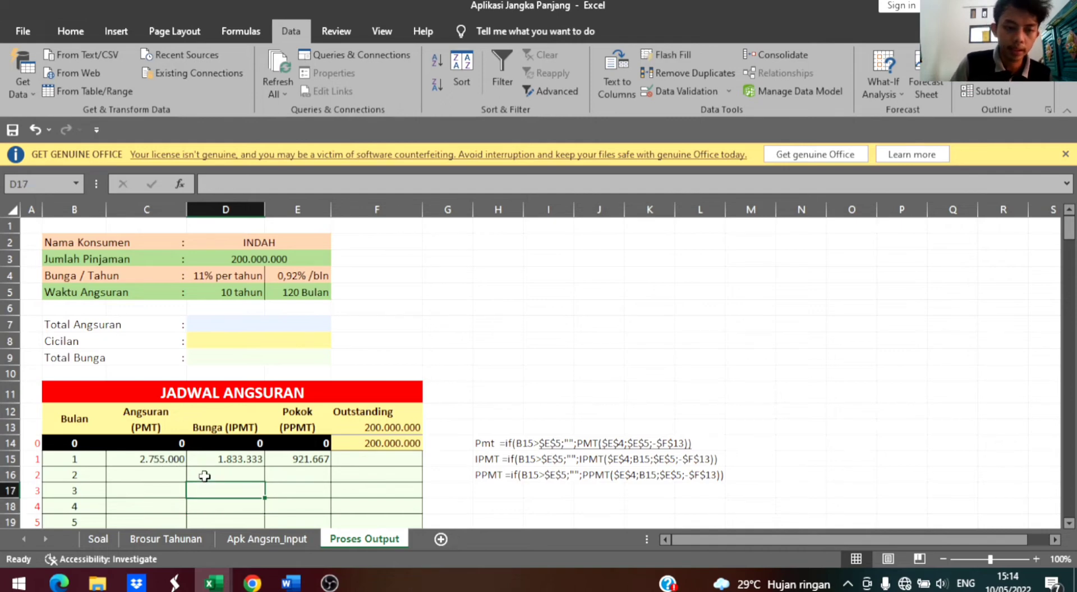
- Calculate the month 1 Outstanding balance in F15 with =F14-E15
{"action": "left_click", "coordinate": [364, 459]}
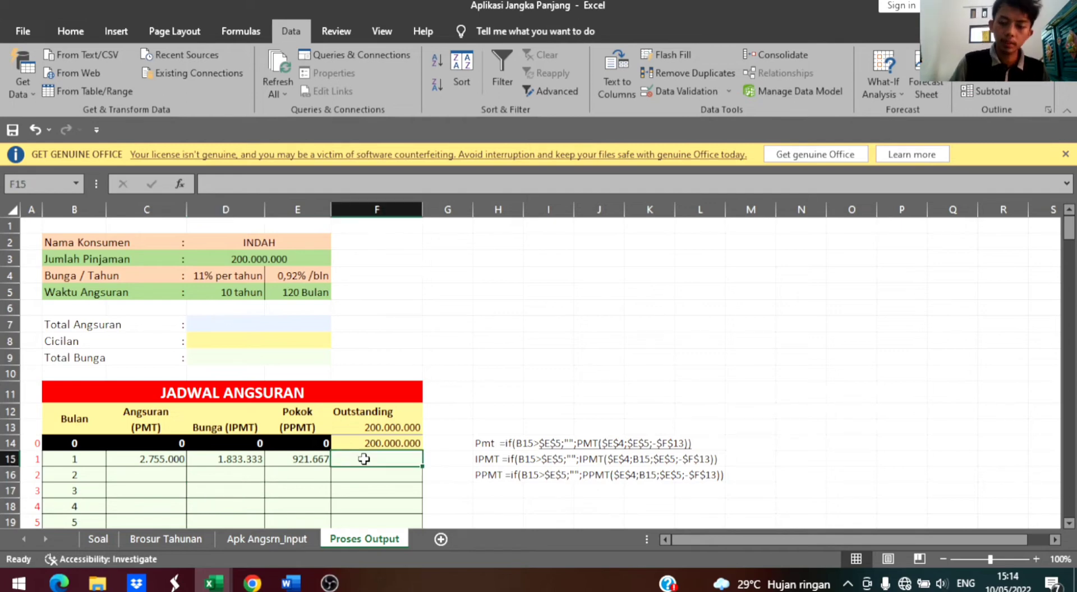
{"action": "type", "text": "="}
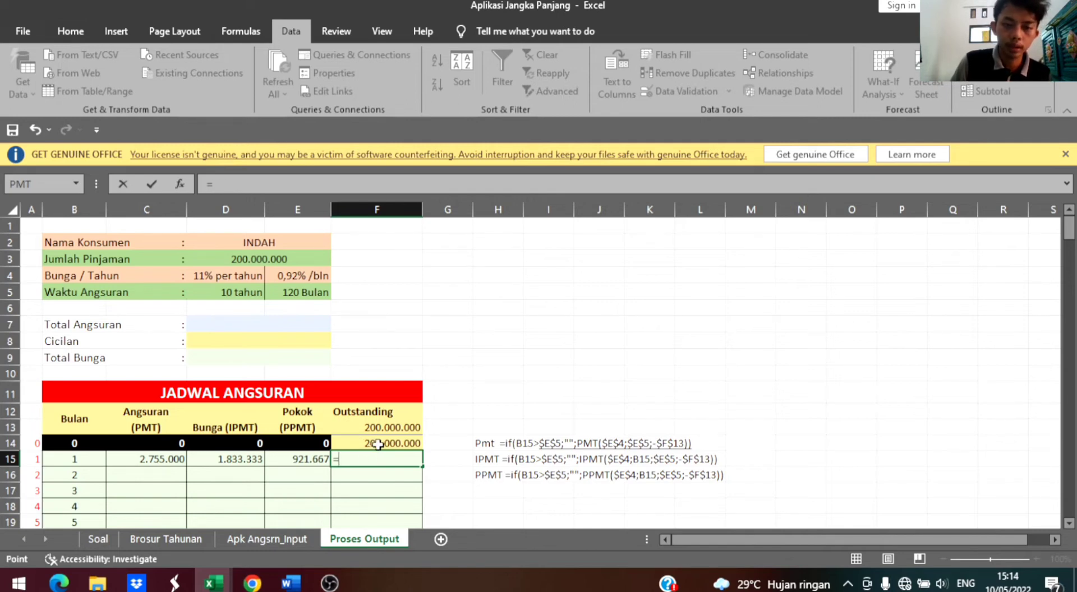
{"action": "left_click", "coordinate": [376, 443]}
{"action": "type", "text": "-"}
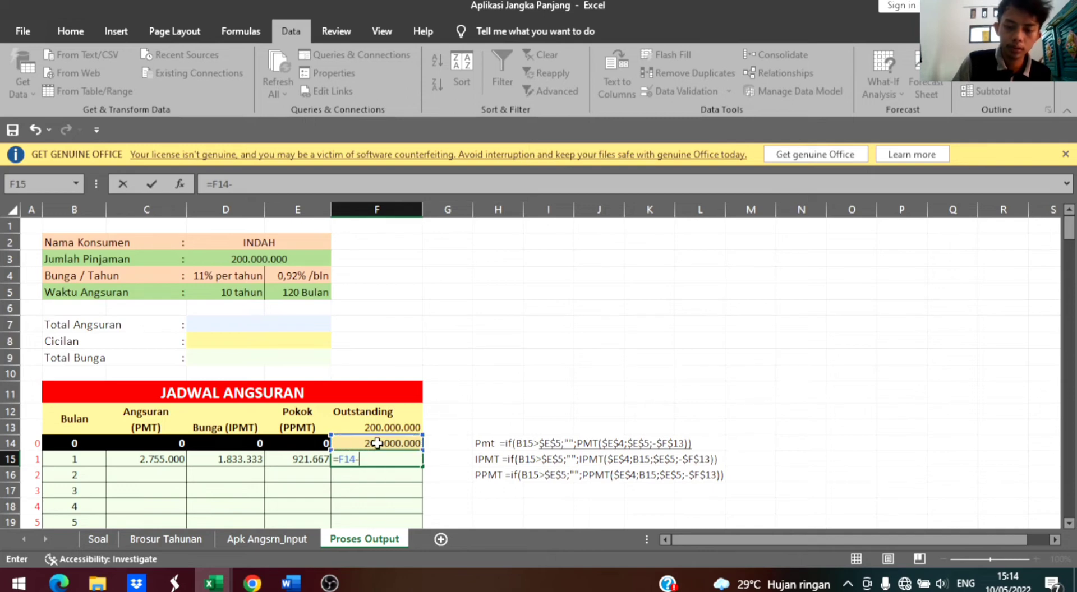
{"action": "left_click", "coordinate": [304, 463]}
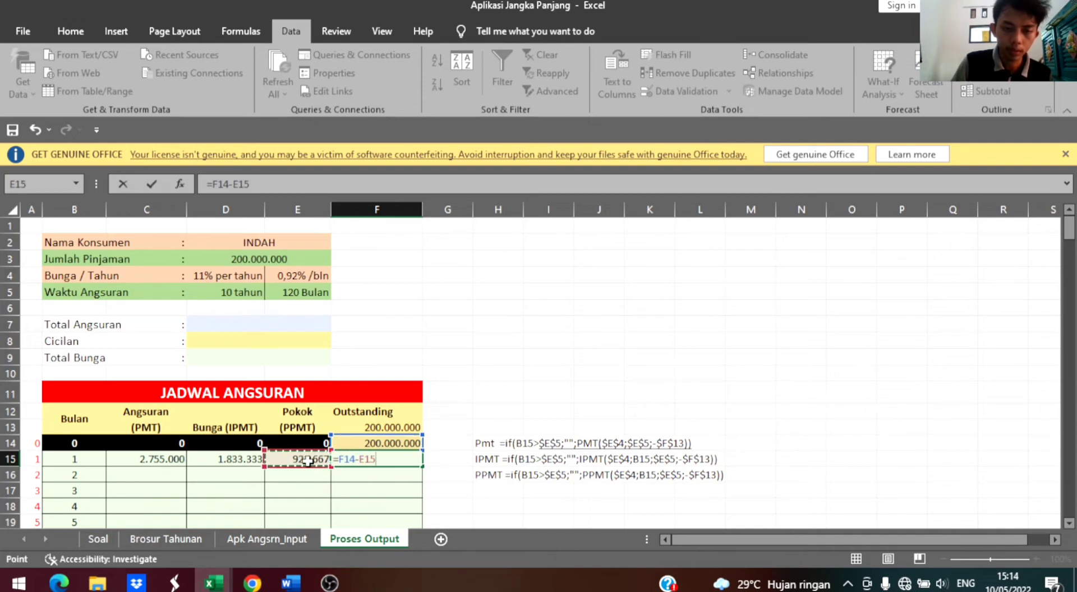
{"action": "key", "text": "Return"}
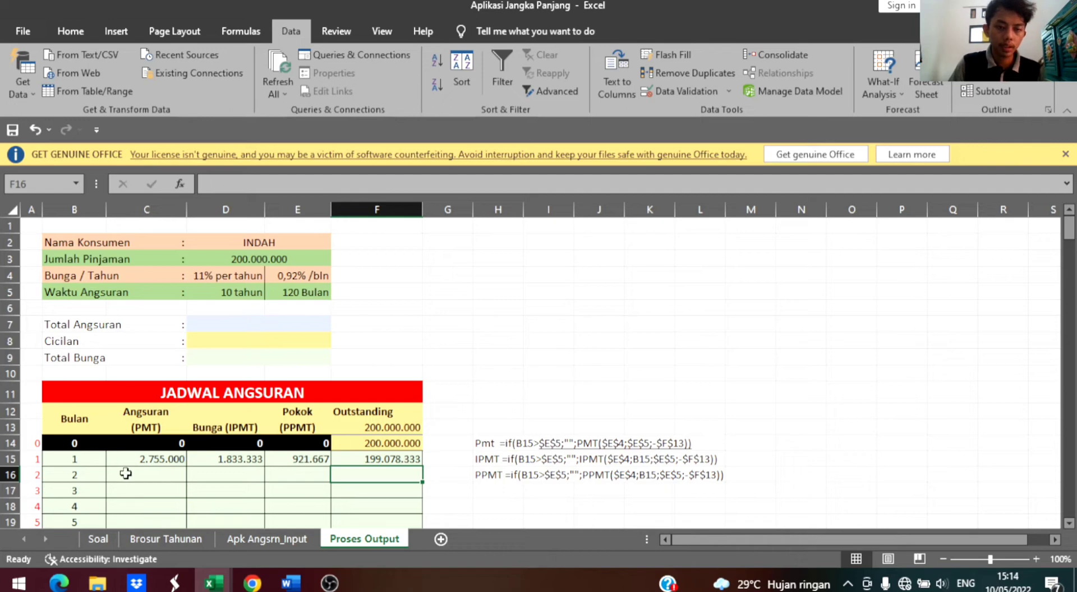
- Fill the month 1 formulas in C15:F15 down through all months of the Jadwal Angsuran and review the schedule
{"action": "left_click_drag", "start_coordinate": [135, 460], "coordinate": [370, 468]}
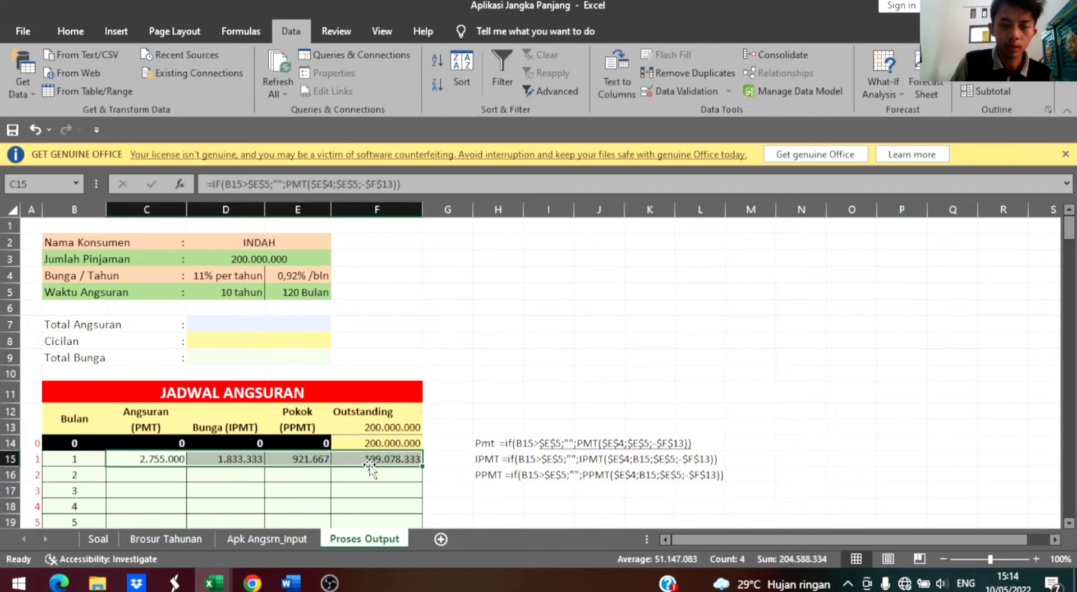
{"action": "double_click", "coordinate": [422, 469]}
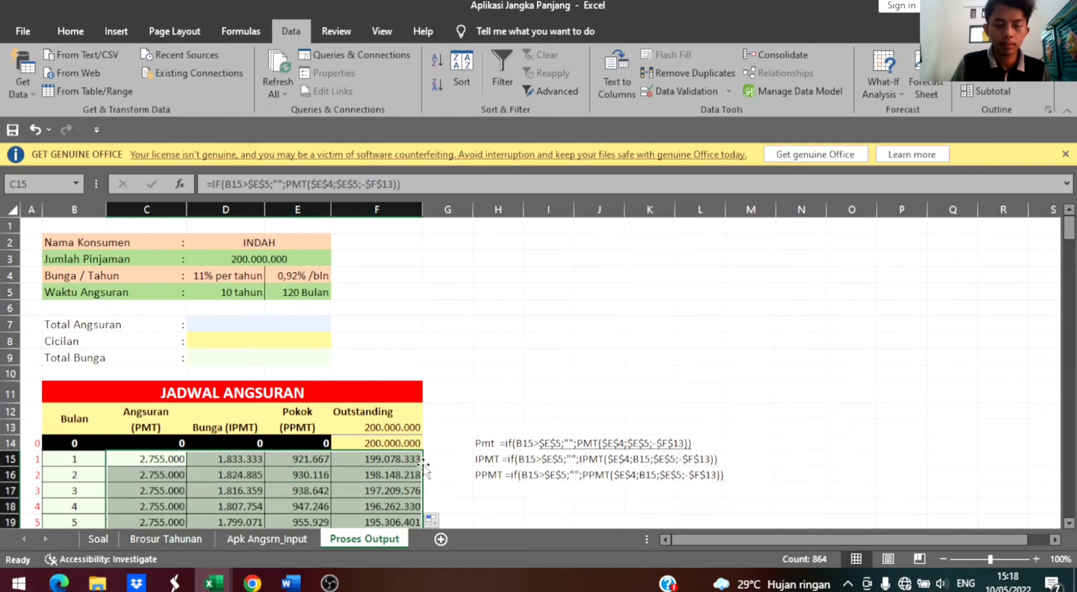
{"action": "scroll", "coordinate": [310, 432], "scroll_direction": "down", "scroll_amount": 4}
{"action": "scroll", "coordinate": [310, 432], "scroll_direction": "up", "scroll_amount": 4}
{"action": "scroll", "coordinate": [310, 432], "scroll_direction": "down", "scroll_amount": 6}
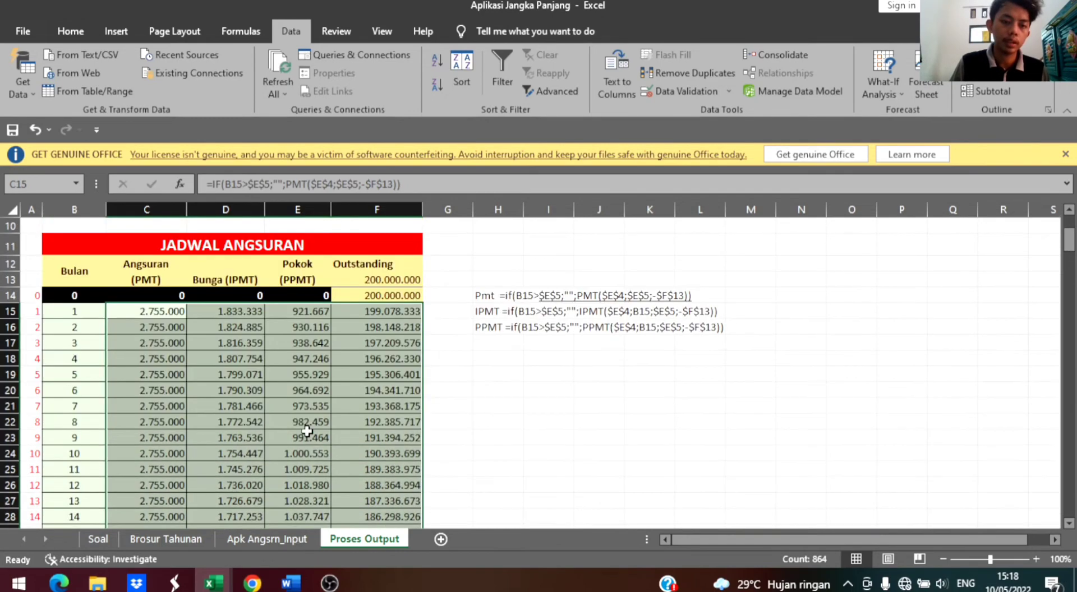
{"action": "scroll", "coordinate": [303, 423], "scroll_direction": "up", "scroll_amount": 5}
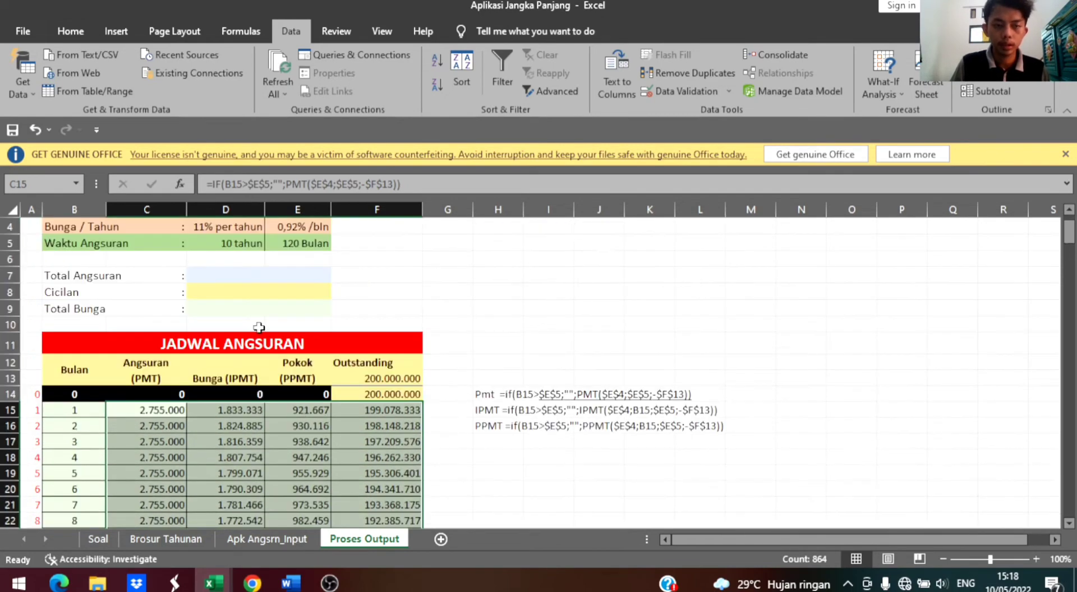
{"action": "scroll", "coordinate": [256, 254], "scroll_direction": "up", "scroll_amount": 1}
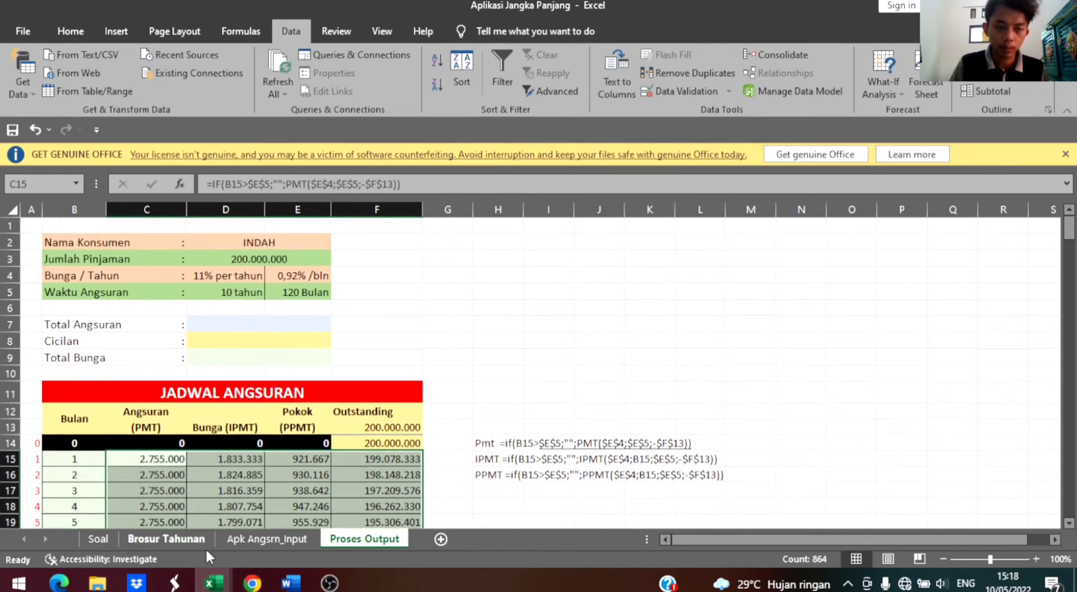
- Set Waktu Angsuran to 18 on the Apk Angsrn_Input sheet and return to the Proses Output schedule
{"action": "left_click", "coordinate": [225, 542]}
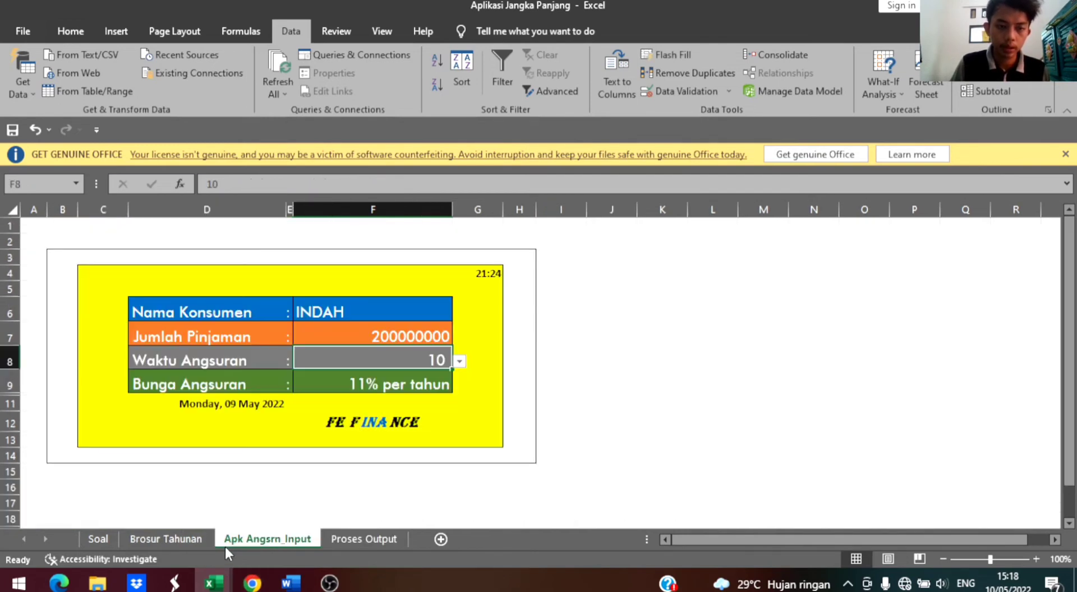
{"action": "left_click", "coordinate": [424, 334]}
{"action": "left_click", "coordinate": [438, 359]}
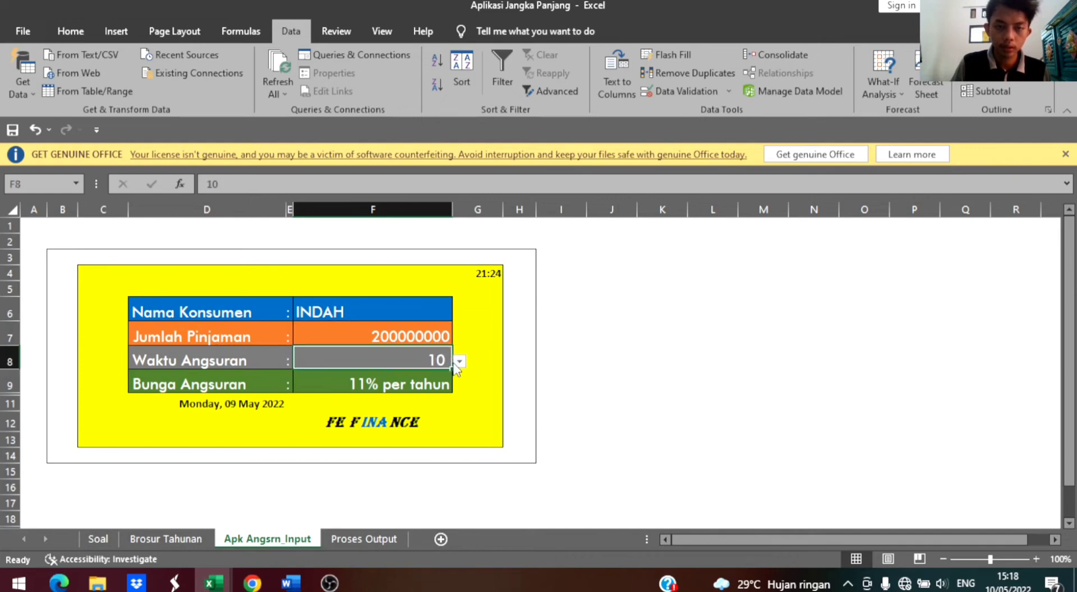
{"action": "left_click", "coordinate": [459, 361]}
{"action": "left_click", "coordinate": [362, 425]}
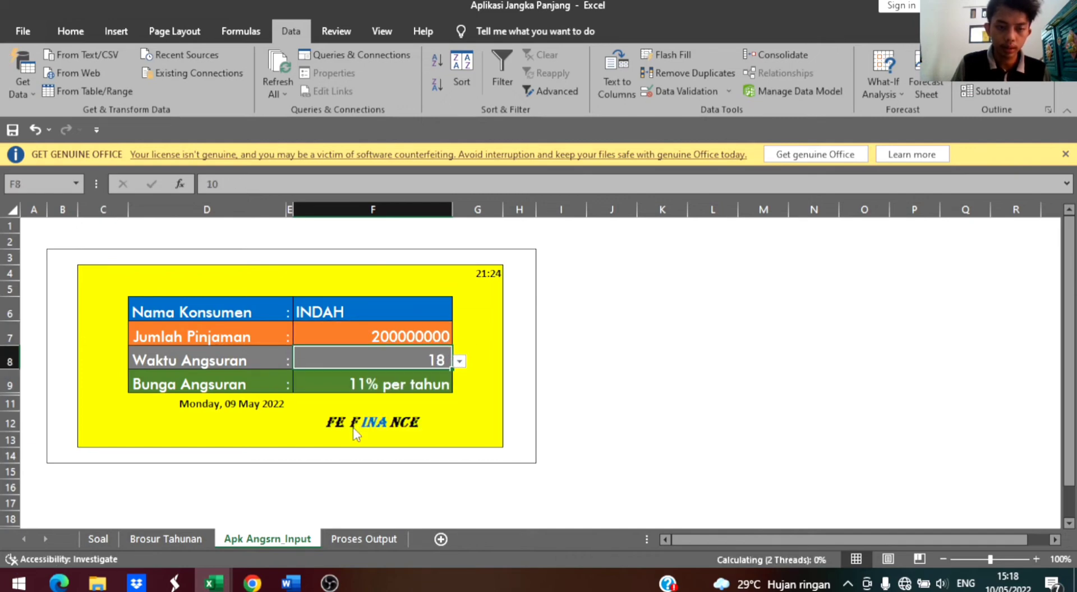
{"action": "left_click", "coordinate": [354, 540]}
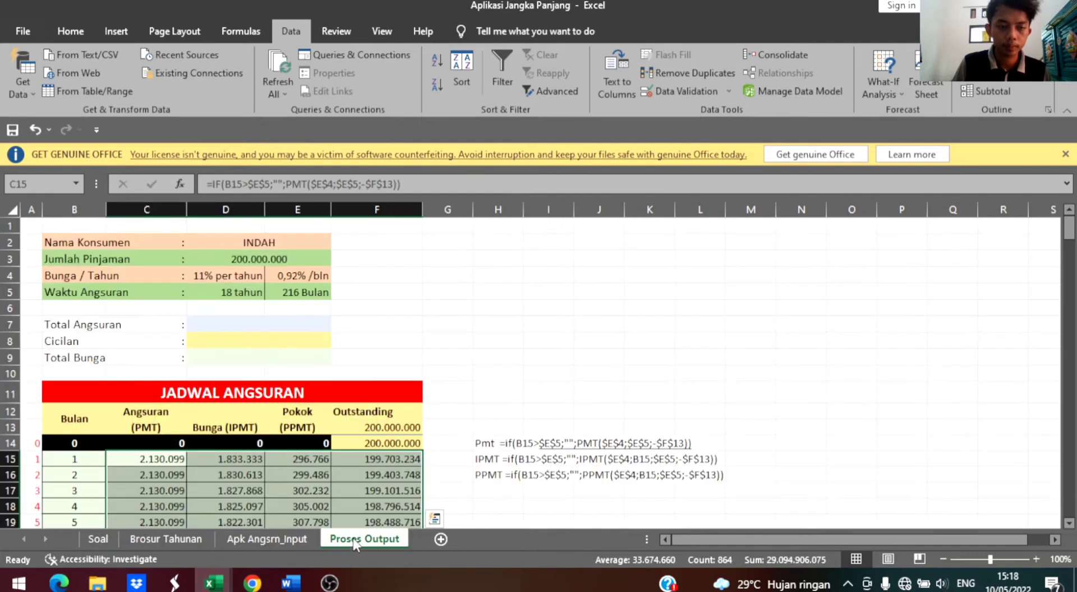
- Examine the Jadwal Angsuran down to month 216, checking the installments and the final Outstanding balance
{"action": "scroll", "coordinate": [279, 389], "scroll_direction": "down", "scroll_amount": 20}
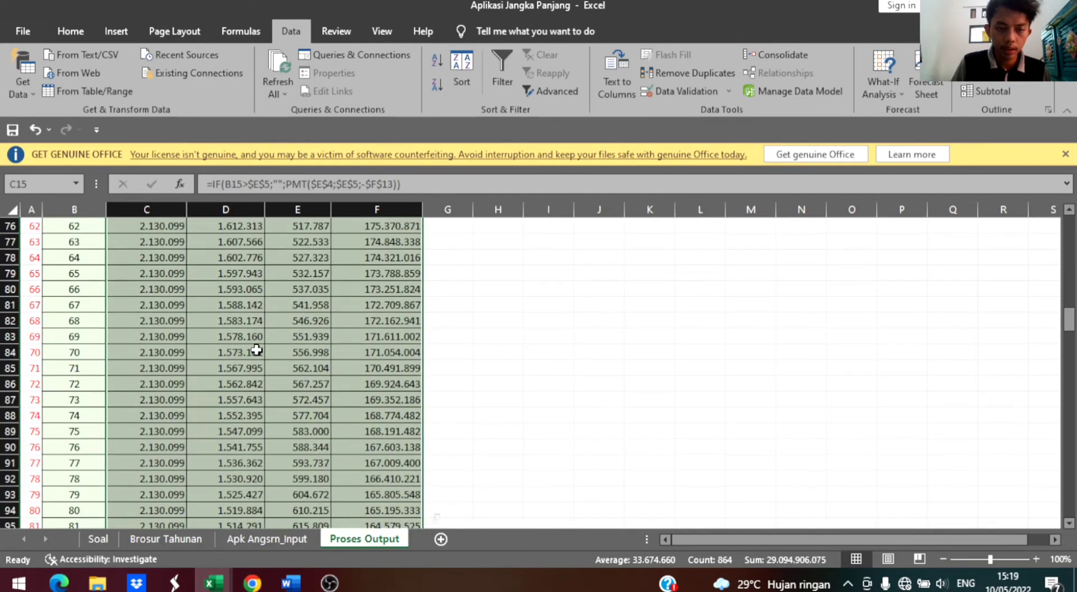
{"action": "scroll", "coordinate": [257, 350], "scroll_direction": "down", "scroll_amount": 20}
{"action": "scroll", "coordinate": [256, 350], "scroll_direction": "down", "scroll_amount": 20}
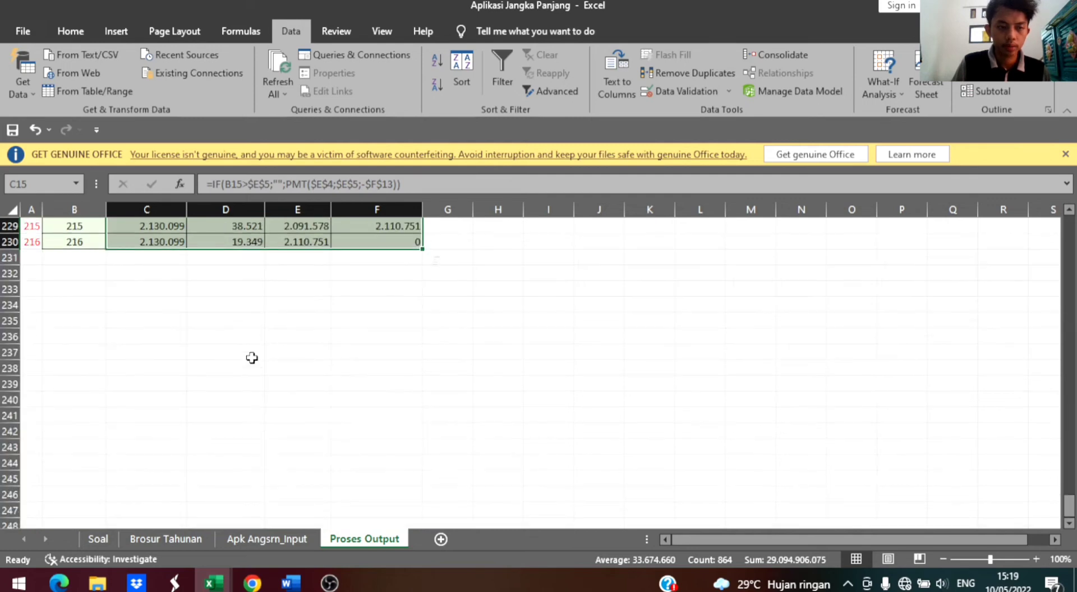
{"action": "scroll", "coordinate": [252, 358], "scroll_direction": "up", "scroll_amount": 2}
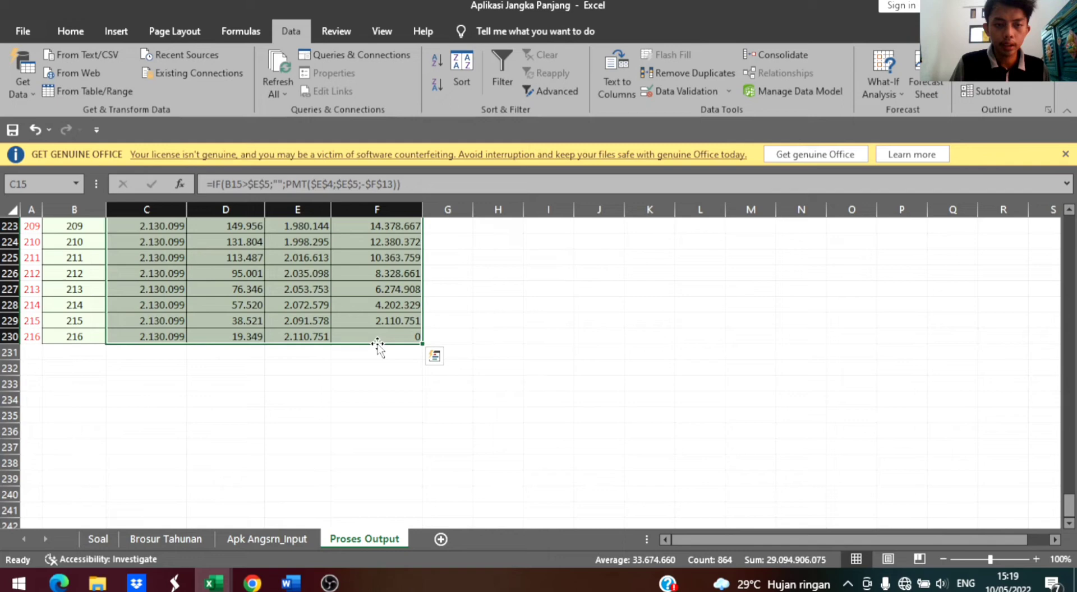
{"action": "scroll", "coordinate": [172, 342], "scroll_direction": "up", "scroll_amount": 4}
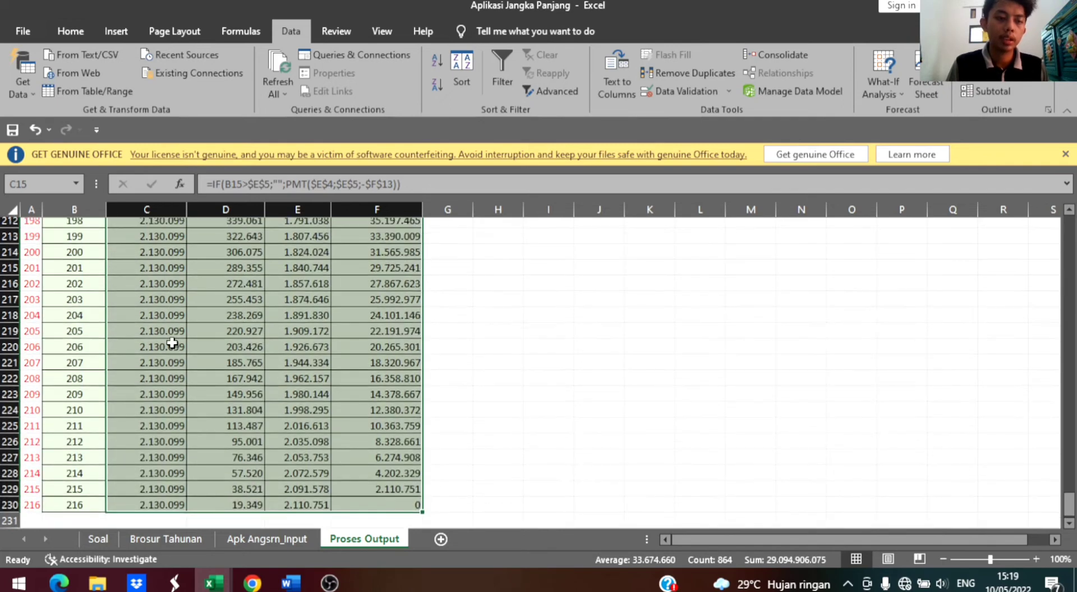
{"action": "scroll", "coordinate": [172, 343], "scroll_direction": "up", "scroll_amount": 20}
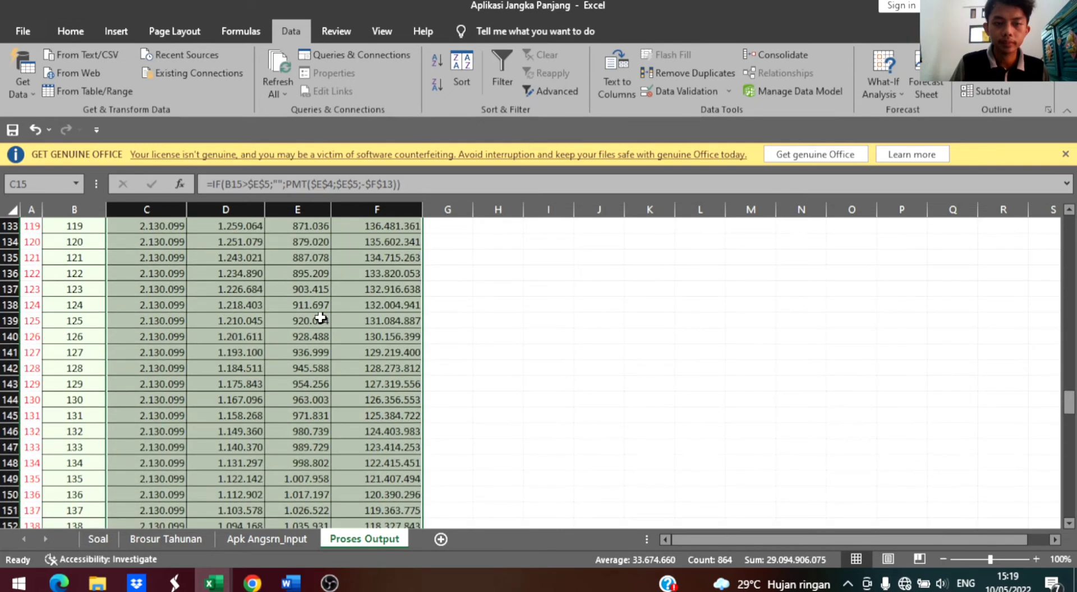
{"action": "scroll", "coordinate": [320, 318], "scroll_direction": "up", "scroll_amount": 20}
- Apply the custom number format 0 "tahun" to the Waktu Angsuran value in F8 of the Apk Angsrn_Input sheet
{"action": "left_click", "coordinate": [290, 539]}
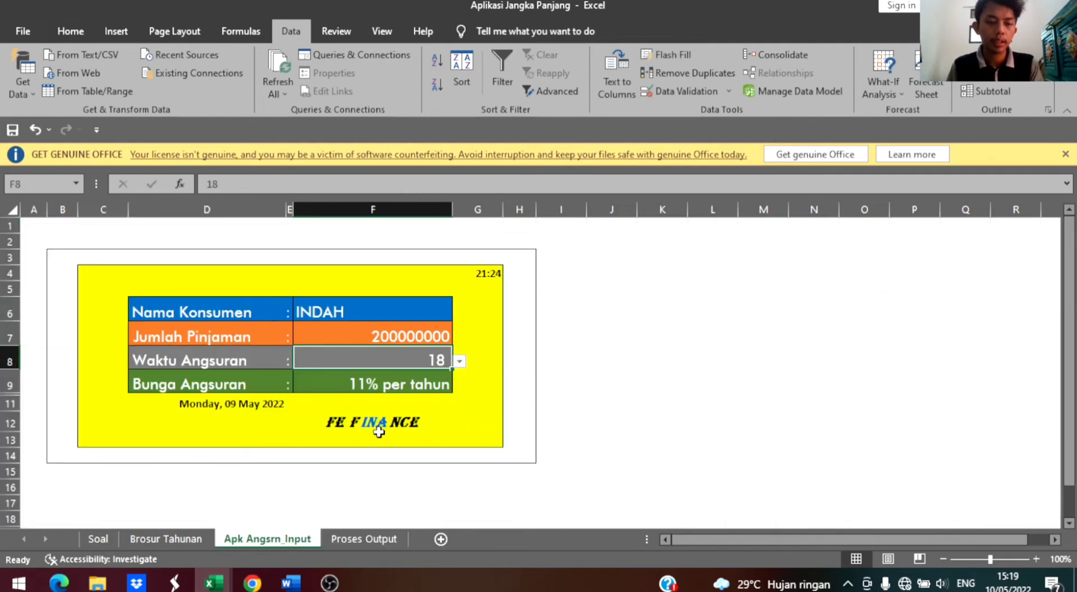
{"action": "key", "text": "ctrl+1"}
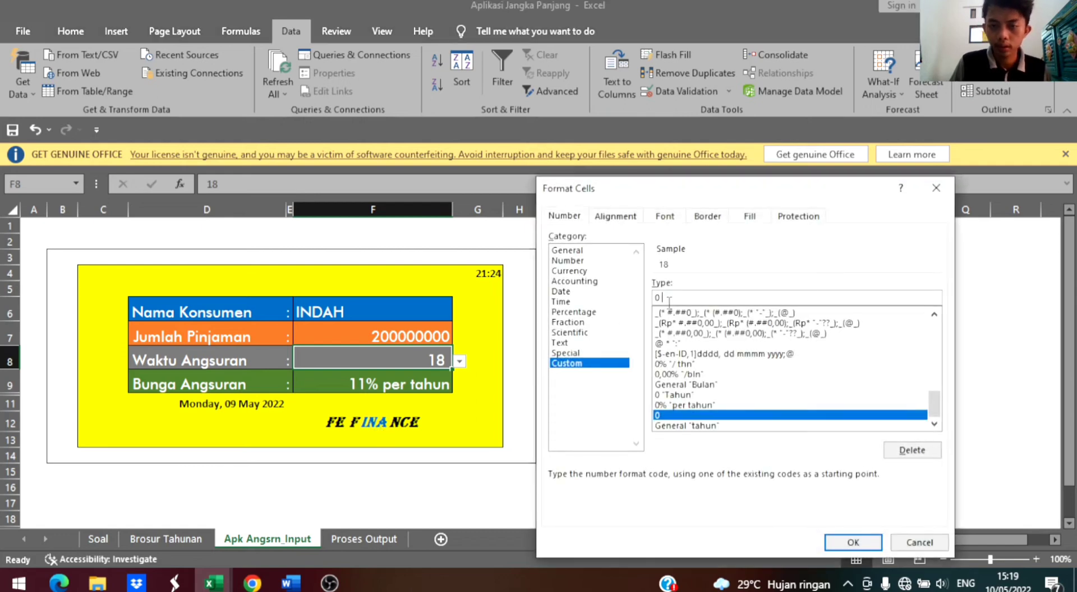
{"action": "type", "text": "\"tahun"}
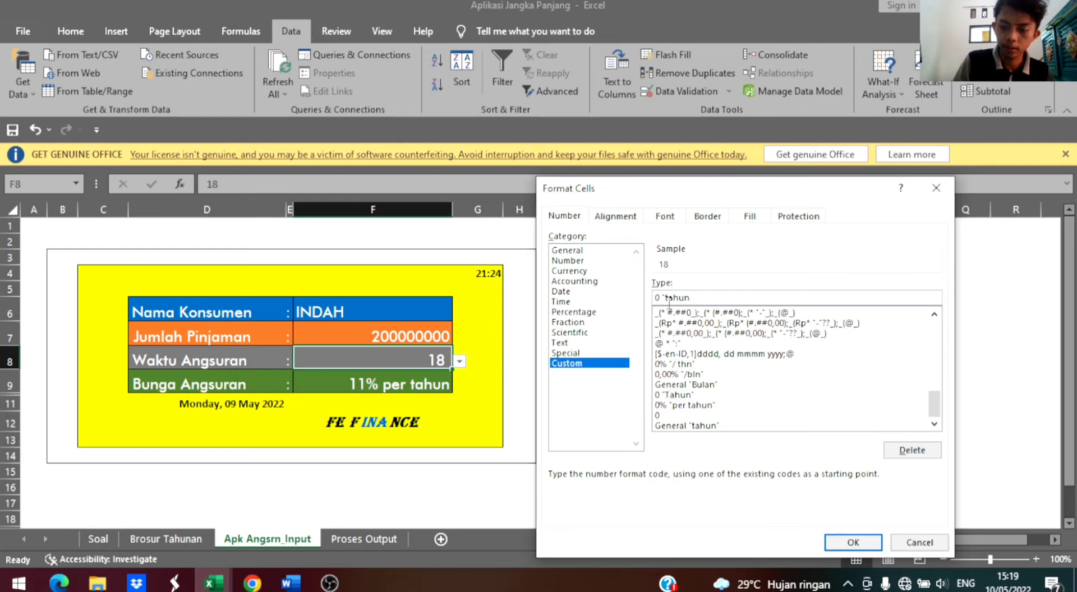
{"action": "type", "text": "\""}
{"action": "key", "text": "Return"}
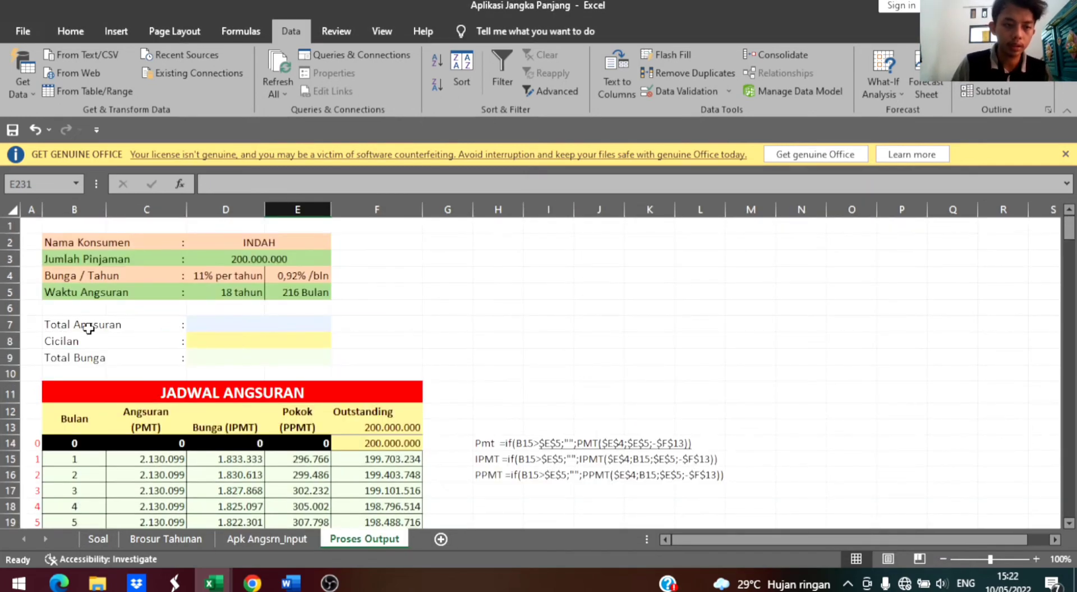
- Total the Angsuran (PMT) column of the Proses Output schedule with =SUM(C15:C230) in C231, below month 216
{"action": "scroll", "coordinate": [217, 338], "scroll_direction": "down", "scroll_amount": 2}
{"action": "scroll", "coordinate": [217, 340], "scroll_direction": "up", "scroll_amount": 2}
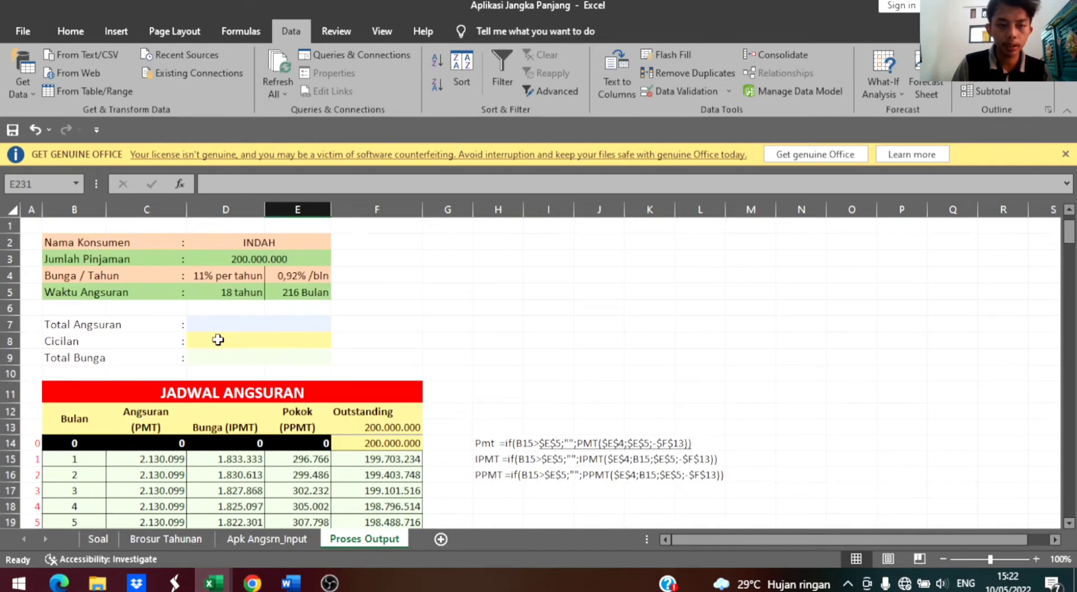
{"action": "scroll", "coordinate": [217, 339], "scroll_direction": "down", "scroll_amount": 20}
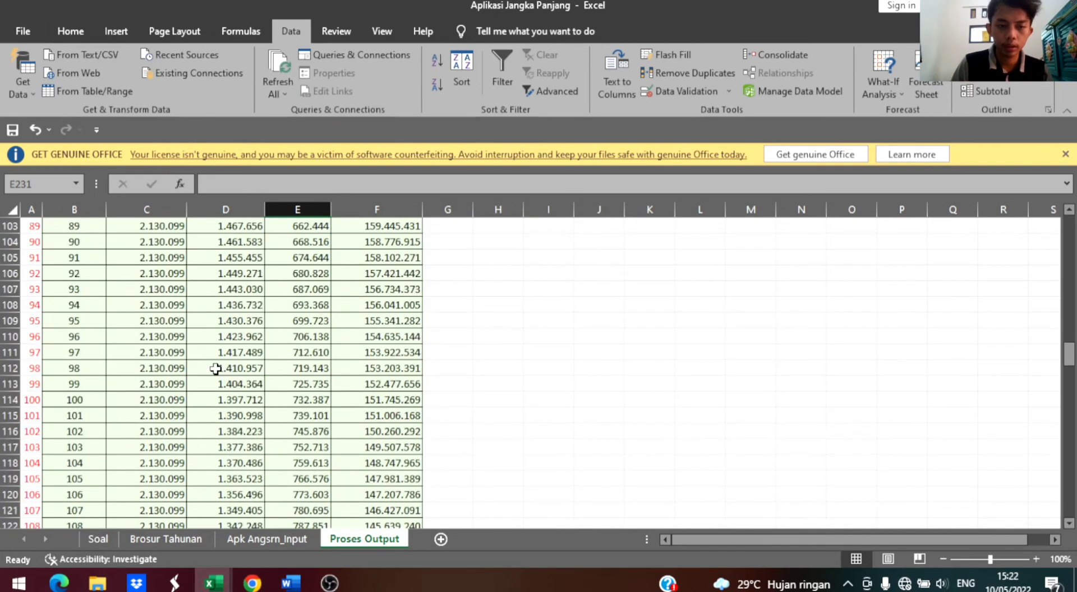
{"action": "scroll", "coordinate": [216, 368], "scroll_direction": "down", "scroll_amount": 20}
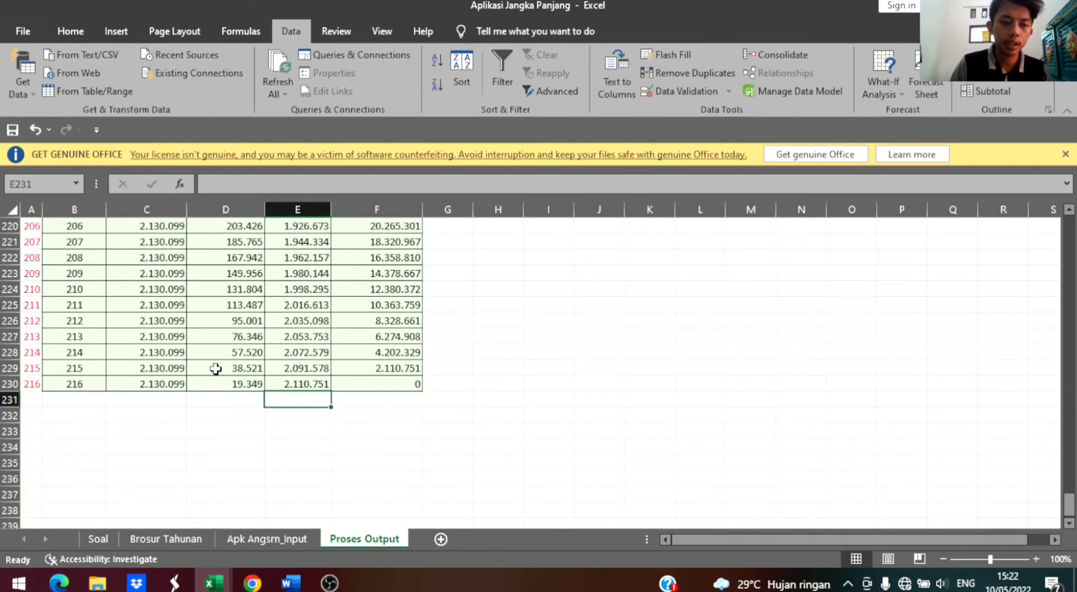
{"action": "left_click", "coordinate": [163, 396]}
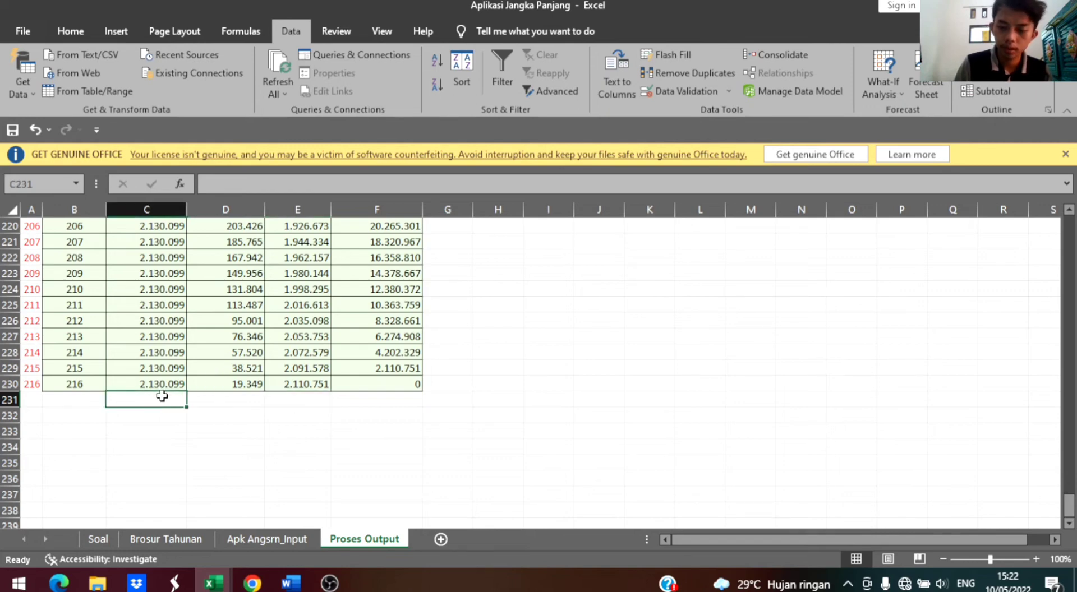
{"action": "type", "text": "=su"}
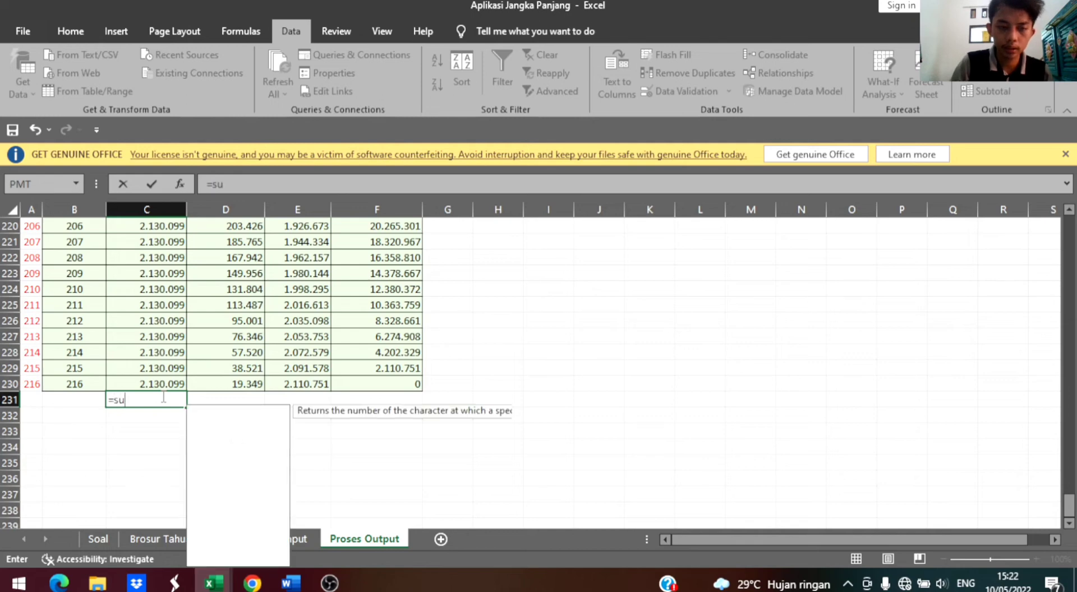
{"action": "type", "text": "m("}
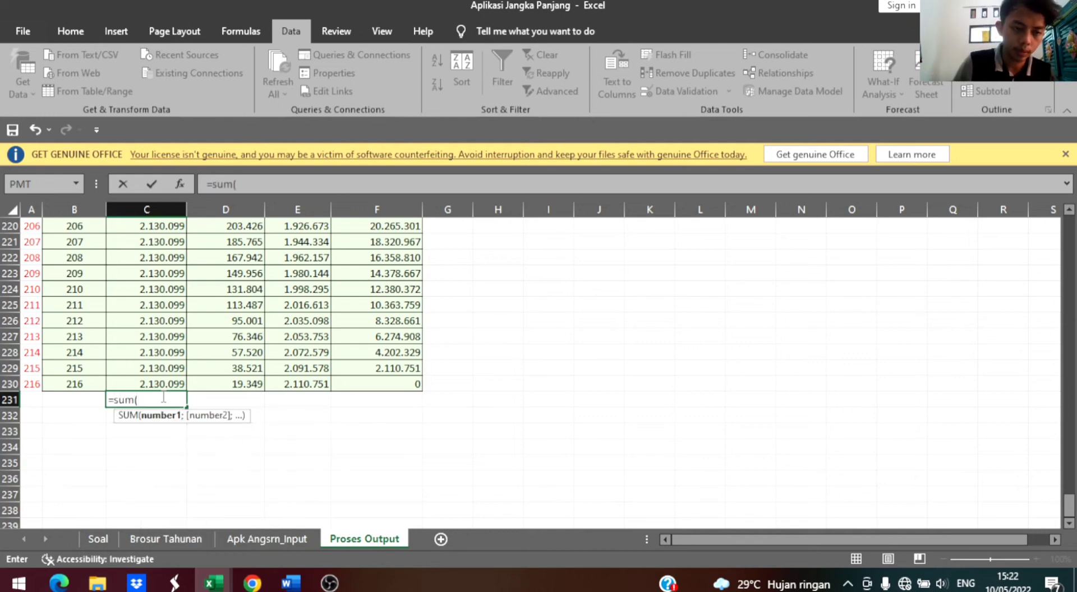
{"action": "scroll", "coordinate": [163, 398], "scroll_direction": "up", "scroll_amount": 1}
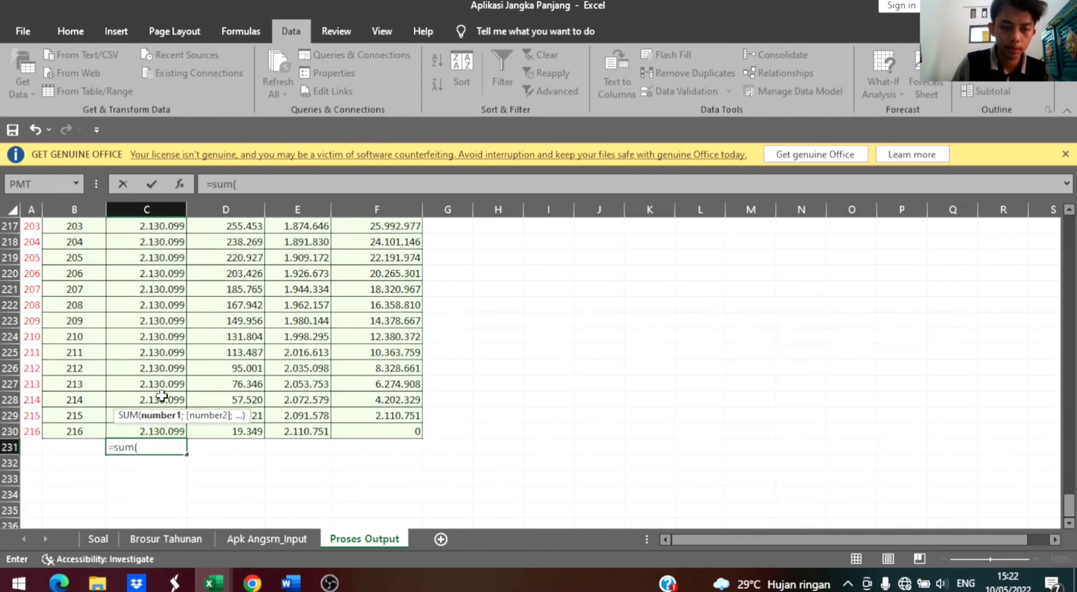
{"action": "scroll", "coordinate": [163, 397], "scroll_direction": "up", "scroll_amount": 20}
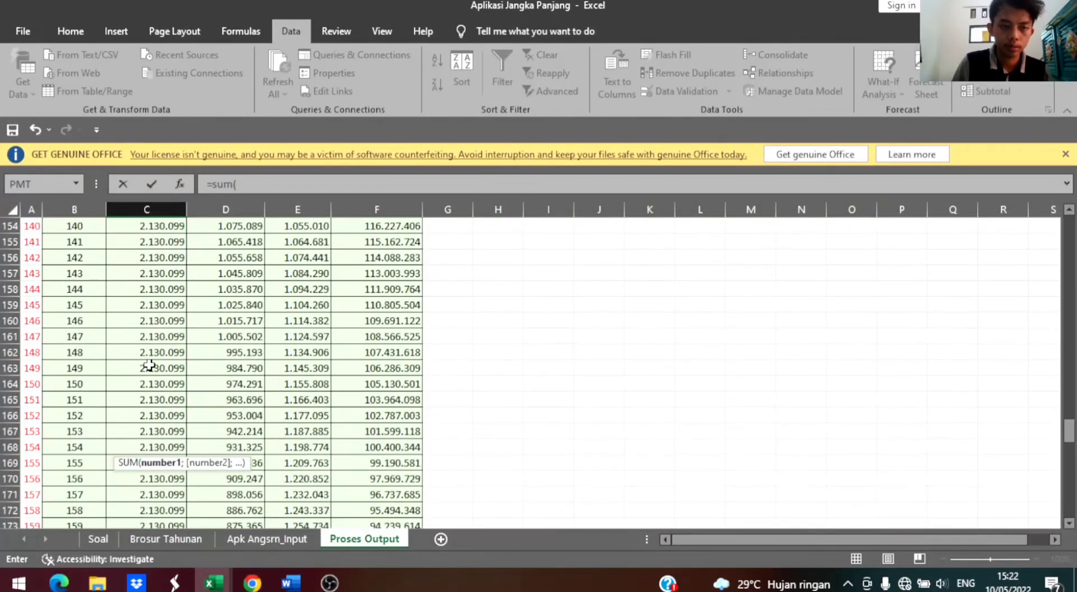
{"action": "scroll", "coordinate": [149, 365], "scroll_direction": "up", "scroll_amount": 20}
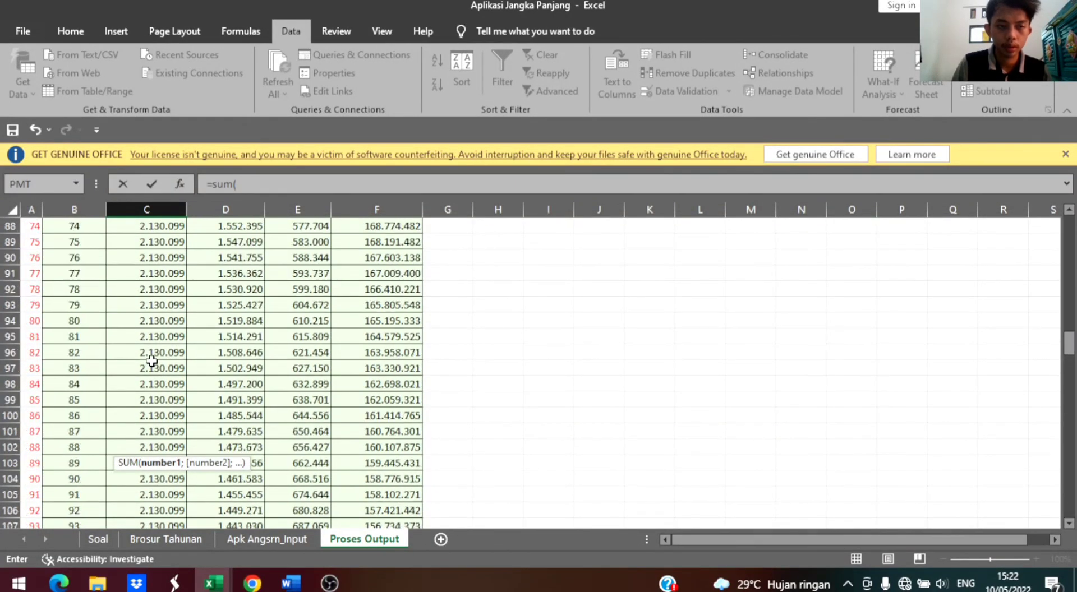
{"action": "scroll", "coordinate": [151, 361], "scroll_direction": "up", "scroll_amount": 20}
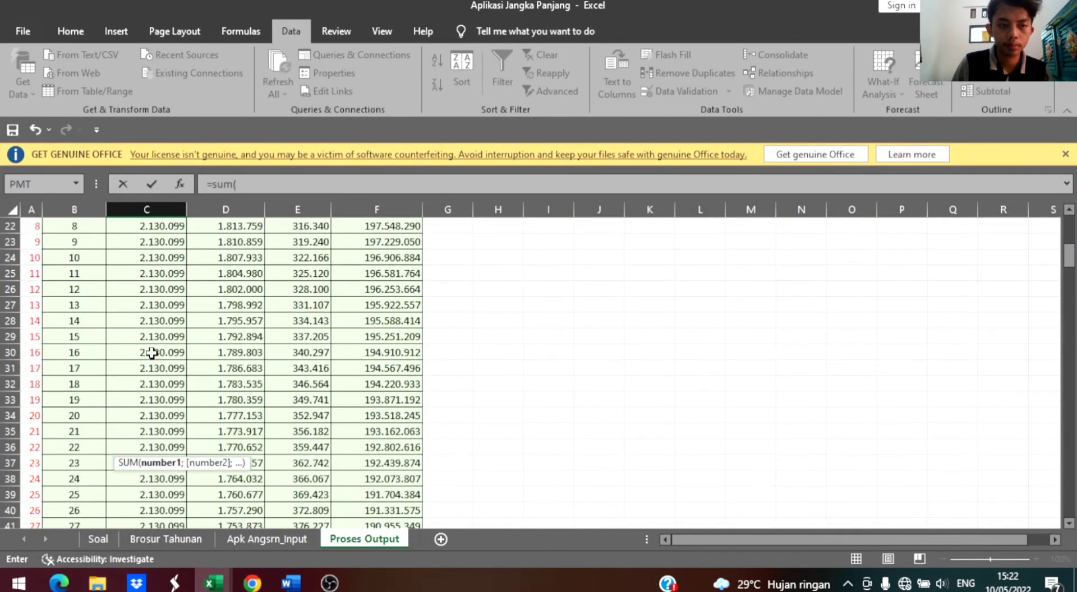
{"action": "scroll", "coordinate": [152, 352], "scroll_direction": "up", "scroll_amount": 6}
{"action": "left_click_drag", "start_coordinate": [149, 416], "coordinate": [171, 433]}
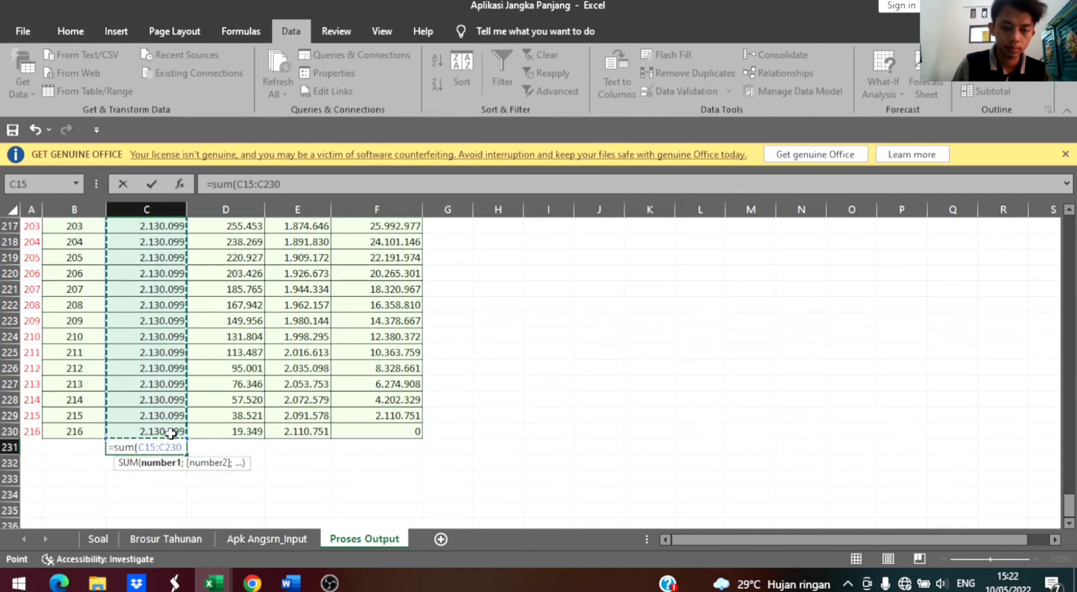
{"action": "key", "text": "Return"}
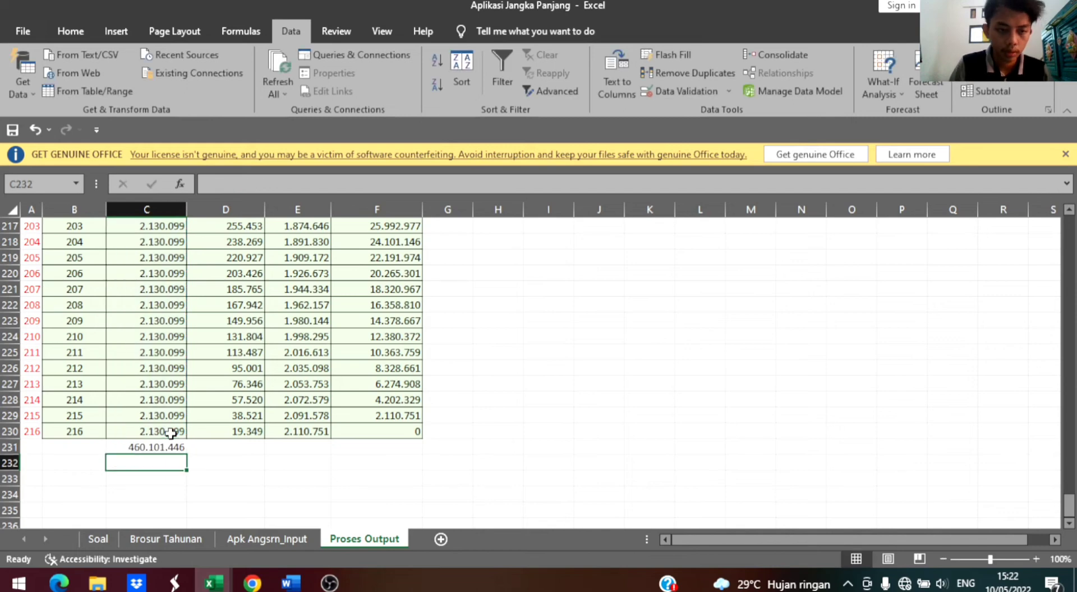
- Fill the SUM formula from C231 across to E231 to total the Bunga and Pokok columns
{"action": "left_click", "coordinate": [168, 447]}
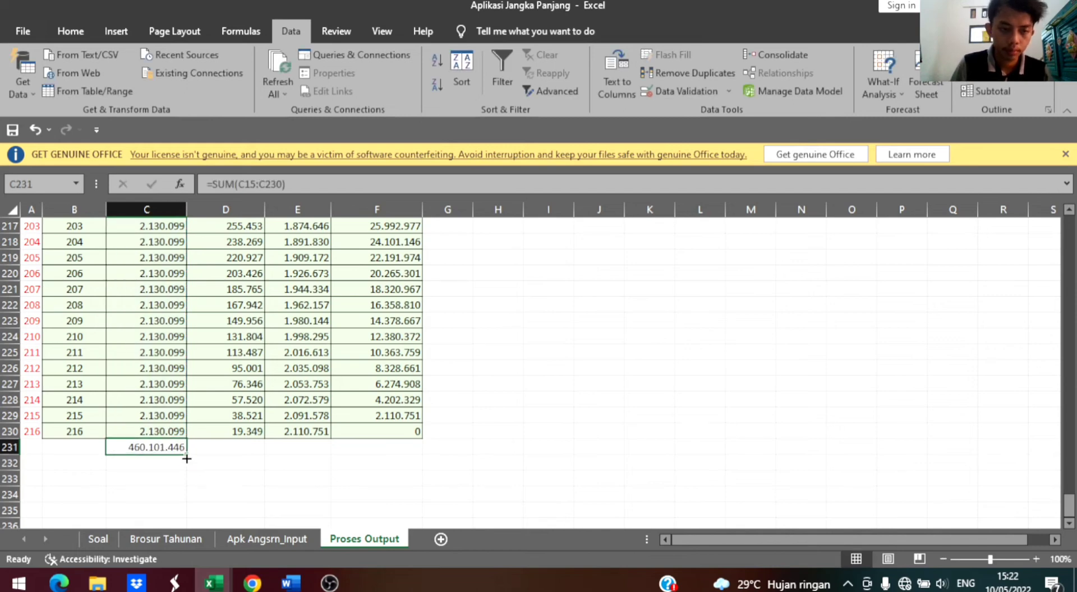
{"action": "left_click_drag", "start_coordinate": [187, 459], "coordinate": [311, 456]}
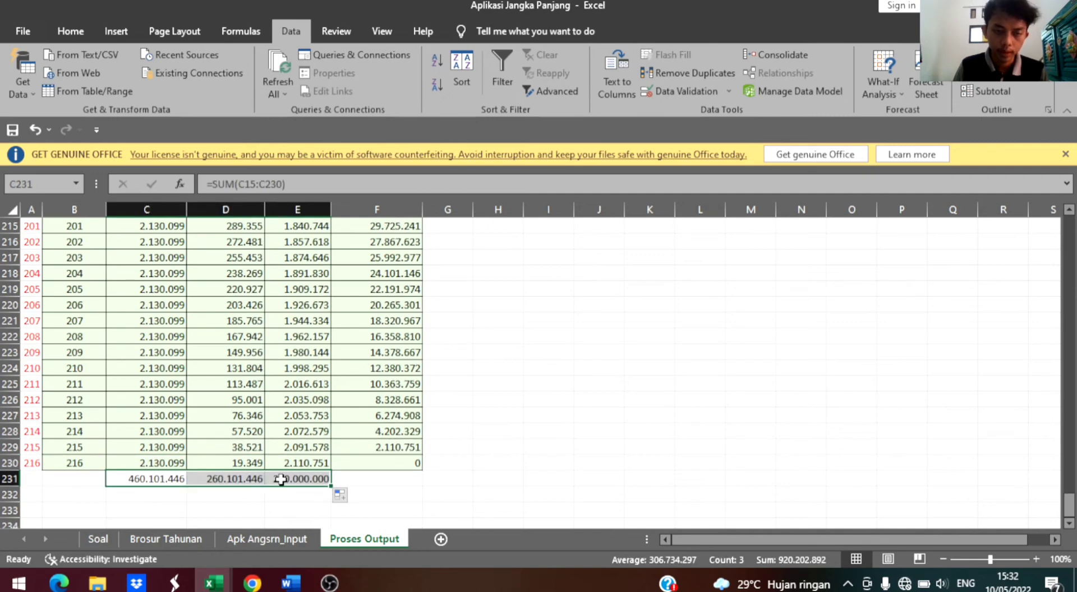
{"action": "scroll", "coordinate": [277, 410], "scroll_direction": "up", "scroll_amount": 3}
{"action": "scroll", "coordinate": [281, 480], "scroll_direction": "down", "scroll_amount": 3}
- Link Total Angsuran in D7 to the Angsuran column total with =C231
{"action": "scroll", "coordinate": [281, 479], "scroll_direction": "up", "scroll_amount": 9}
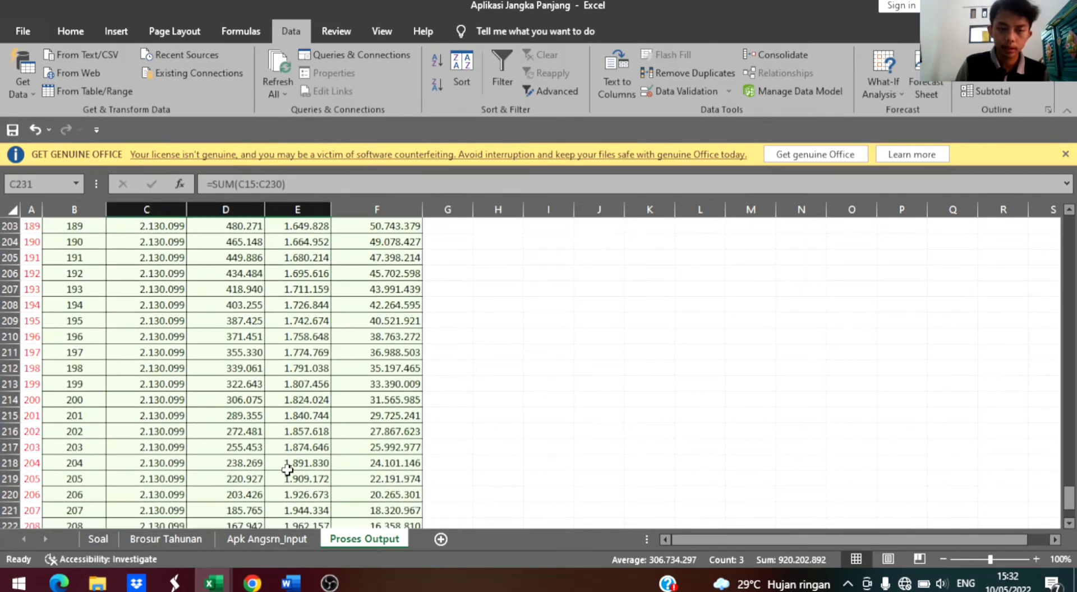
{"action": "left_click_drag", "start_coordinate": [1068, 474], "coordinate": [1064, 212]}
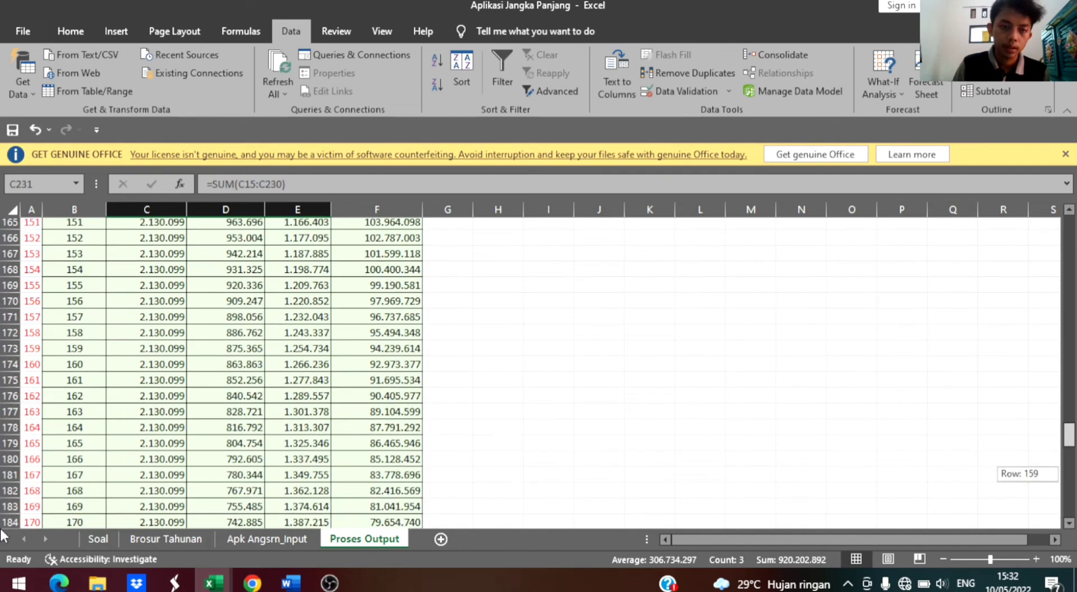
{"action": "left_click_drag", "start_coordinate": [3, 536], "coordinate": [77, 445]}
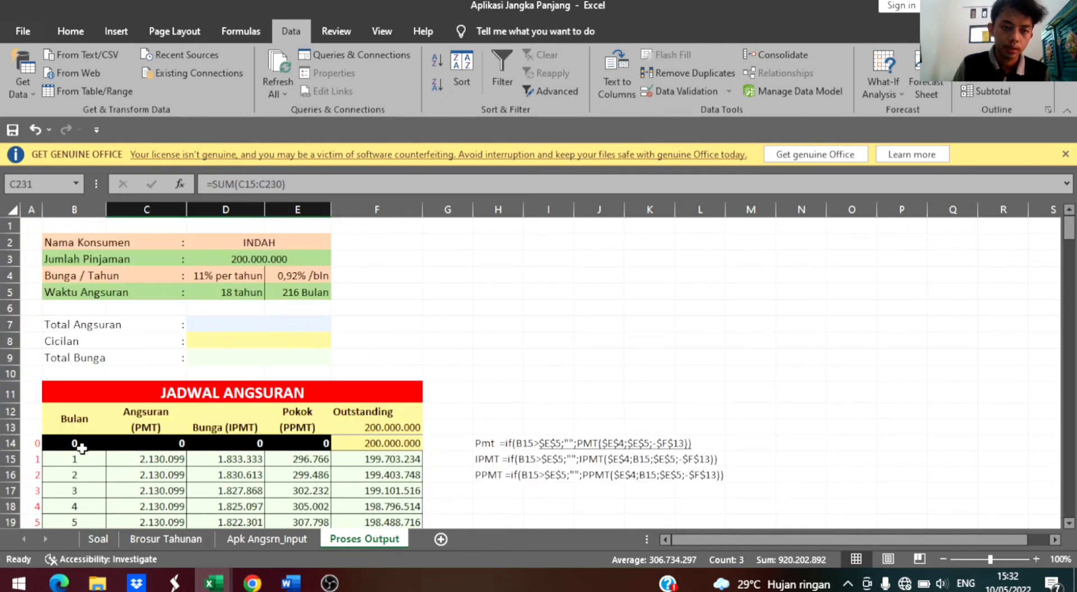
{"action": "left_click", "coordinate": [218, 328]}
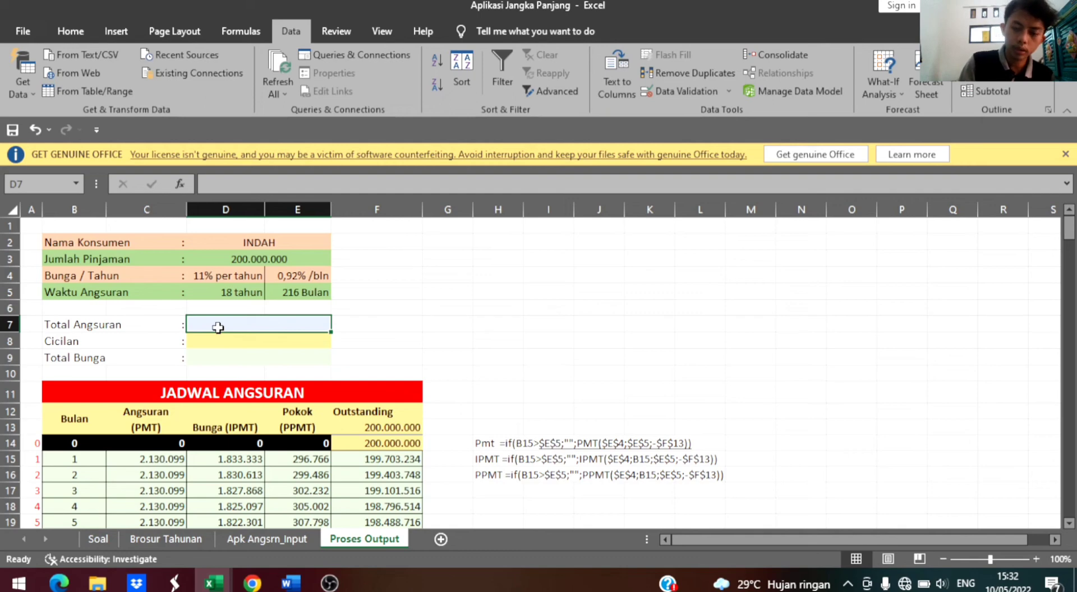
{"action": "type", "text": "="}
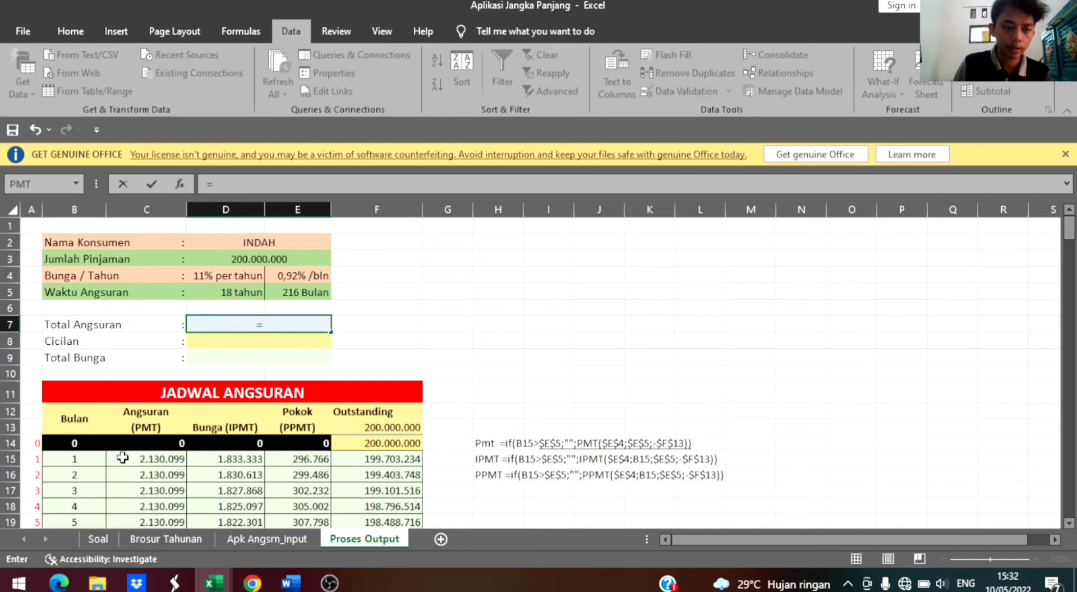
{"action": "left_click_drag", "start_coordinate": [1069, 227], "coordinate": [1070, 505]}
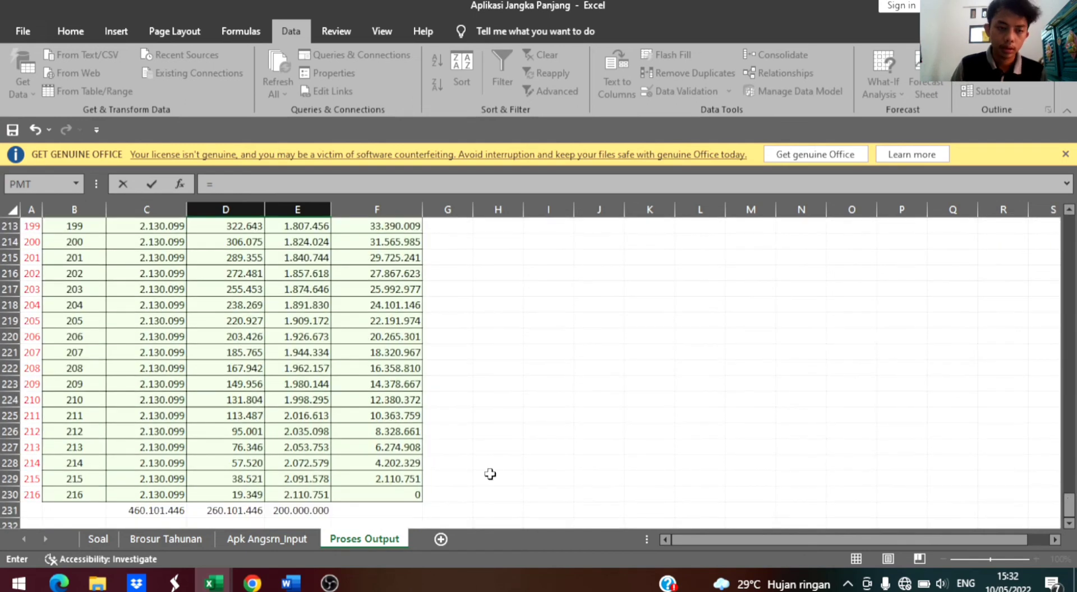
{"action": "left_click", "coordinate": [132, 509]}
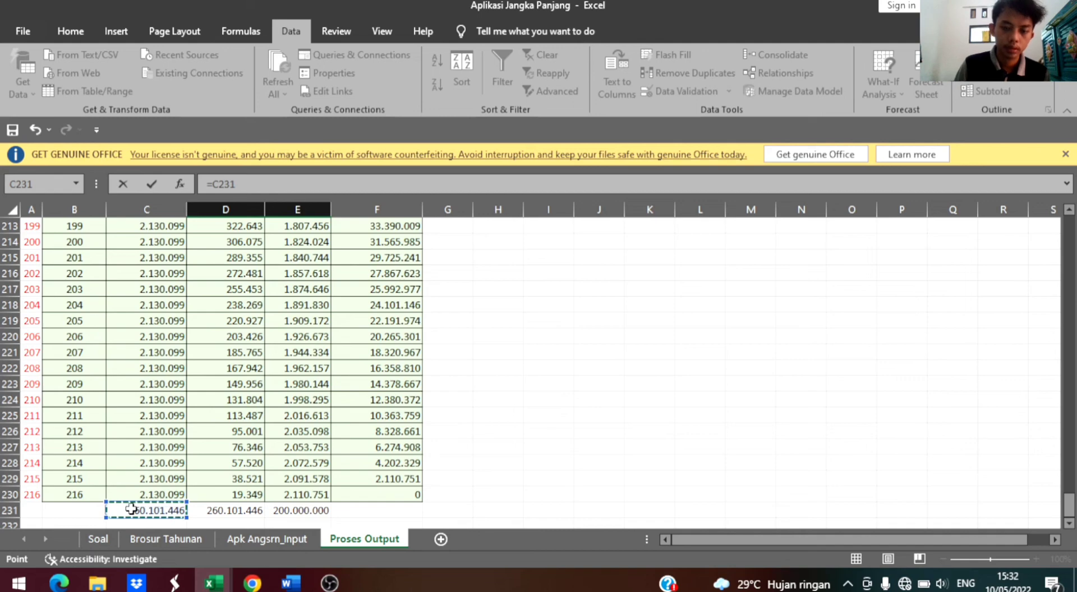
{"action": "key", "text": "Escape"}
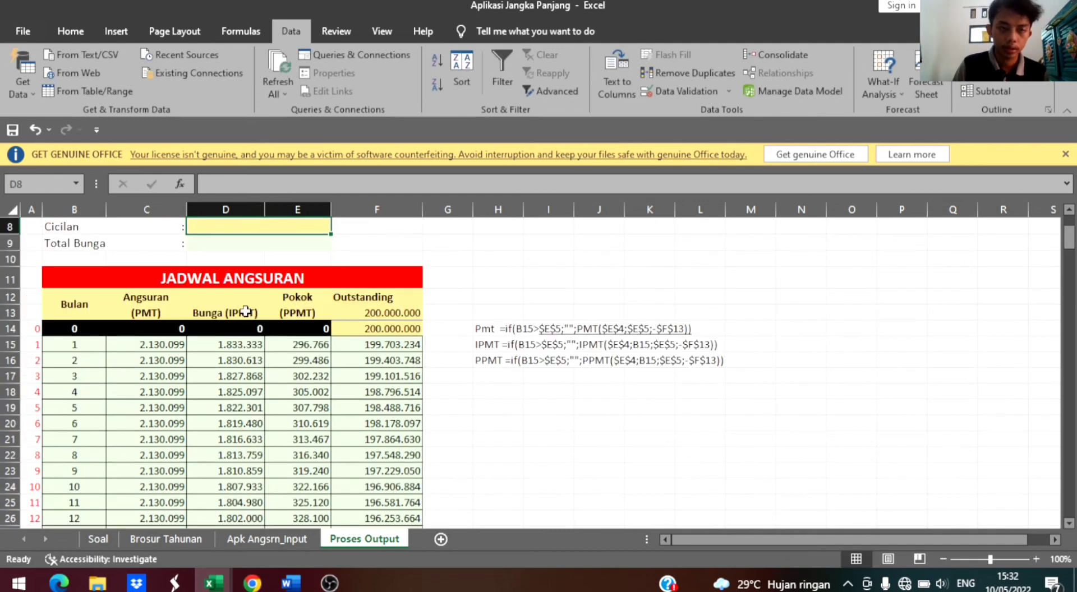
- Link Cicilan in D8 to the Pokok column total in E231
{"action": "scroll", "coordinate": [245, 312], "scroll_direction": "up", "scroll_amount": 2}
{"action": "type", "text": "="}
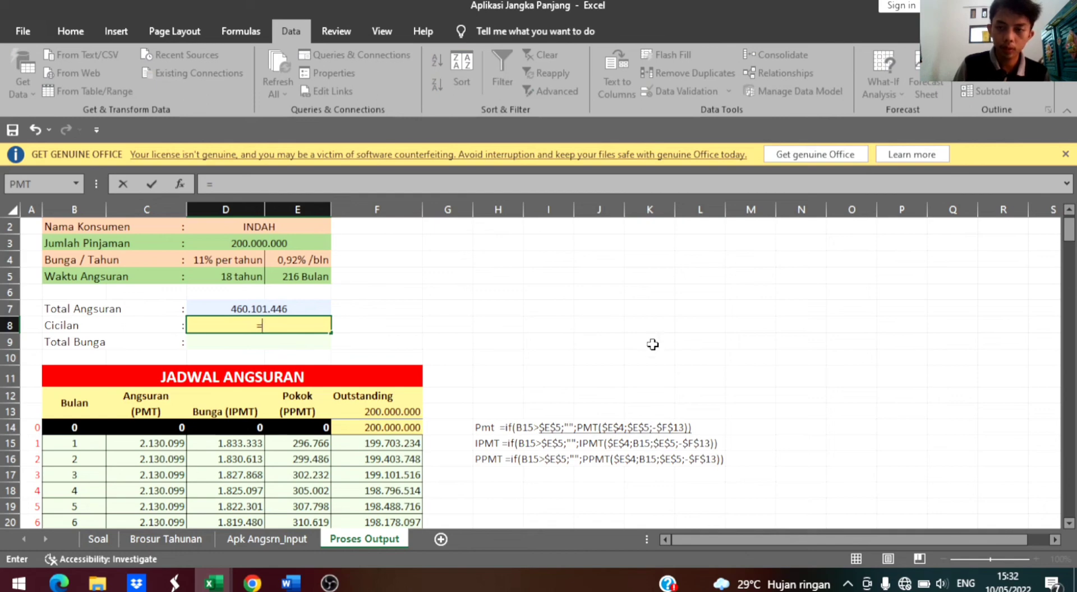
{"action": "left_click_drag", "start_coordinate": [1070, 238], "coordinate": [1070, 504]}
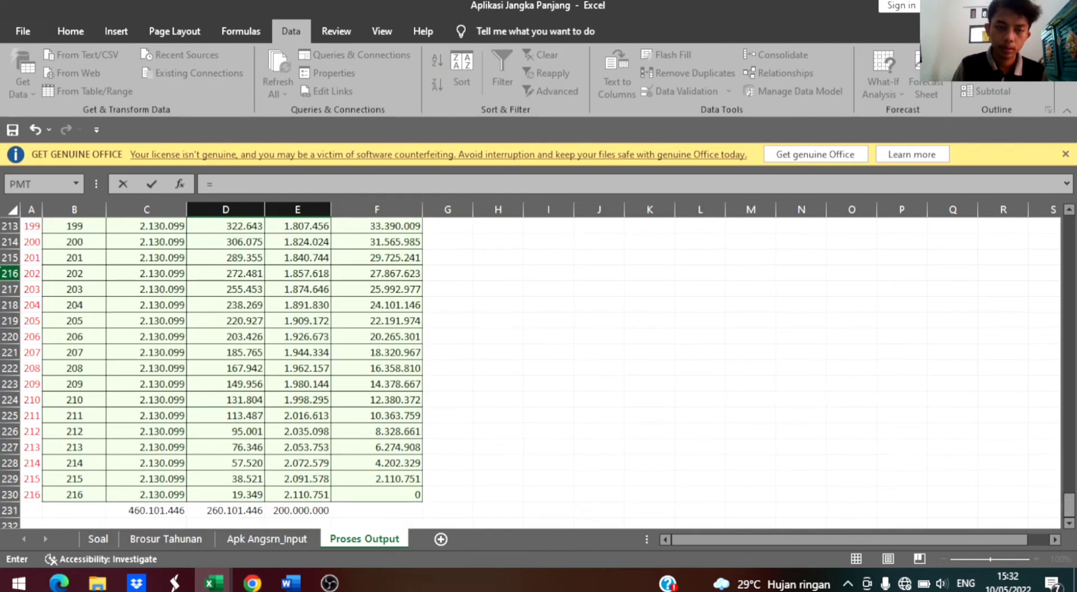
{"action": "left_click", "coordinate": [278, 511]}
{"action": "key", "text": "Return"}
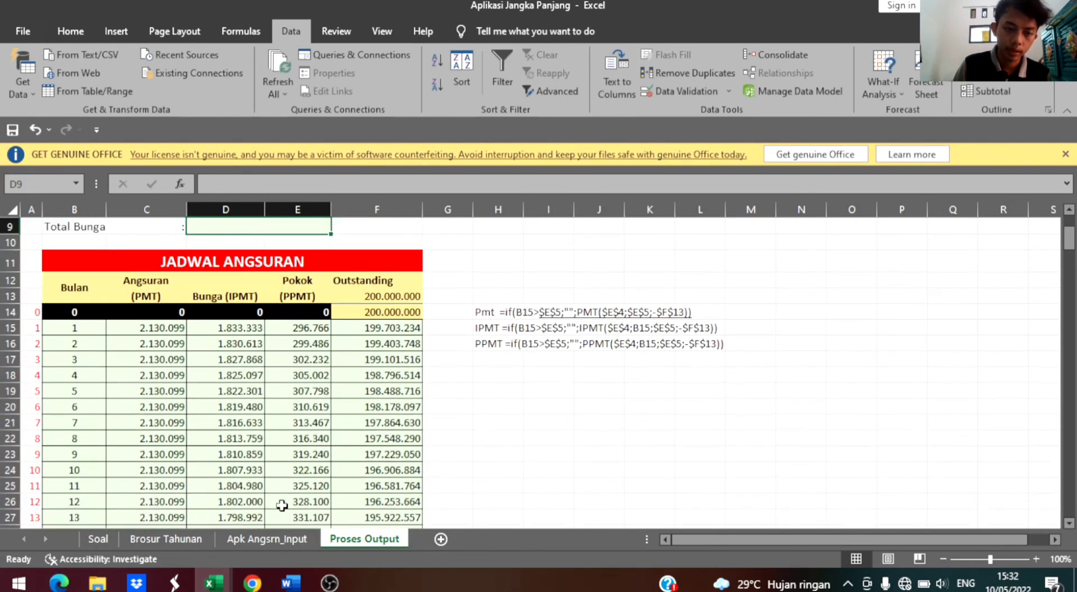
{"action": "scroll", "coordinate": [281, 506], "scroll_direction": "up", "scroll_amount": 2}
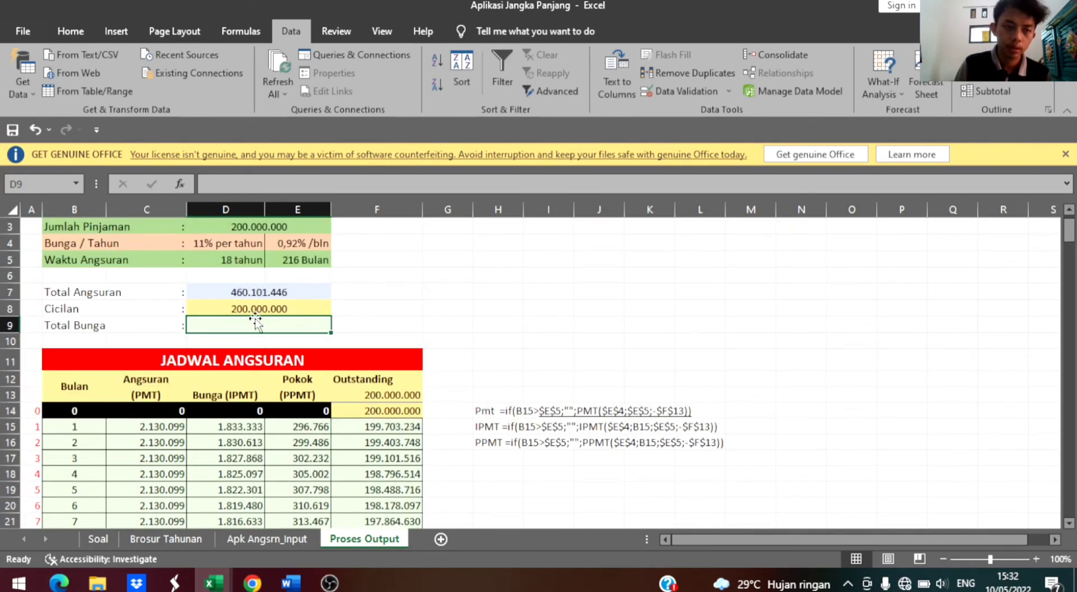
- Link Total Bunga in D9 to the Bunga (IPMT) column total with =D231
{"action": "type", "text": "="}
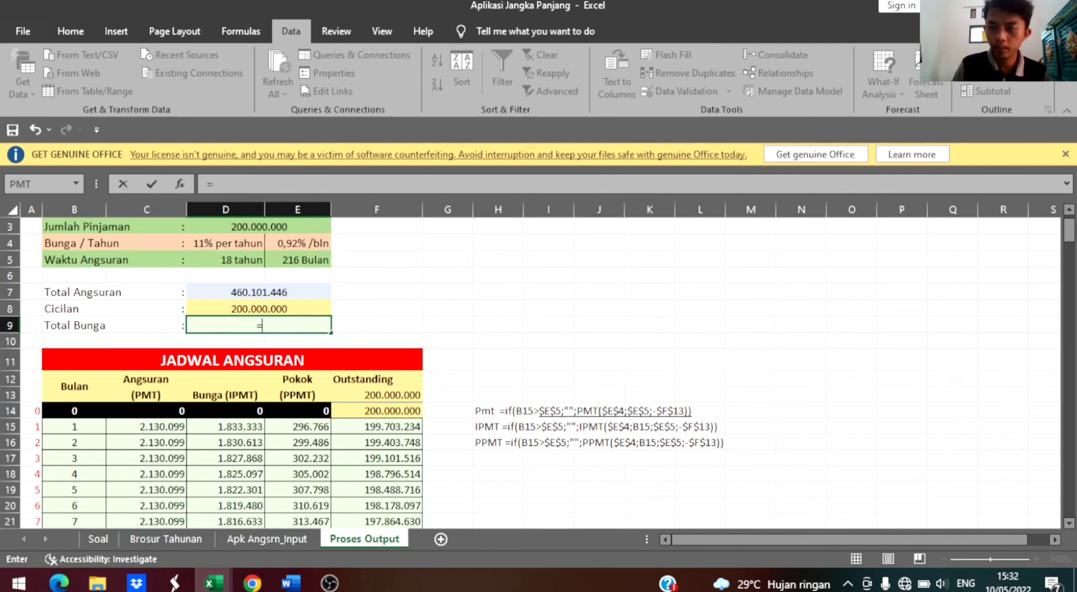
{"action": "left_click_drag", "start_coordinate": [1068, 231], "coordinate": [1069, 233]}
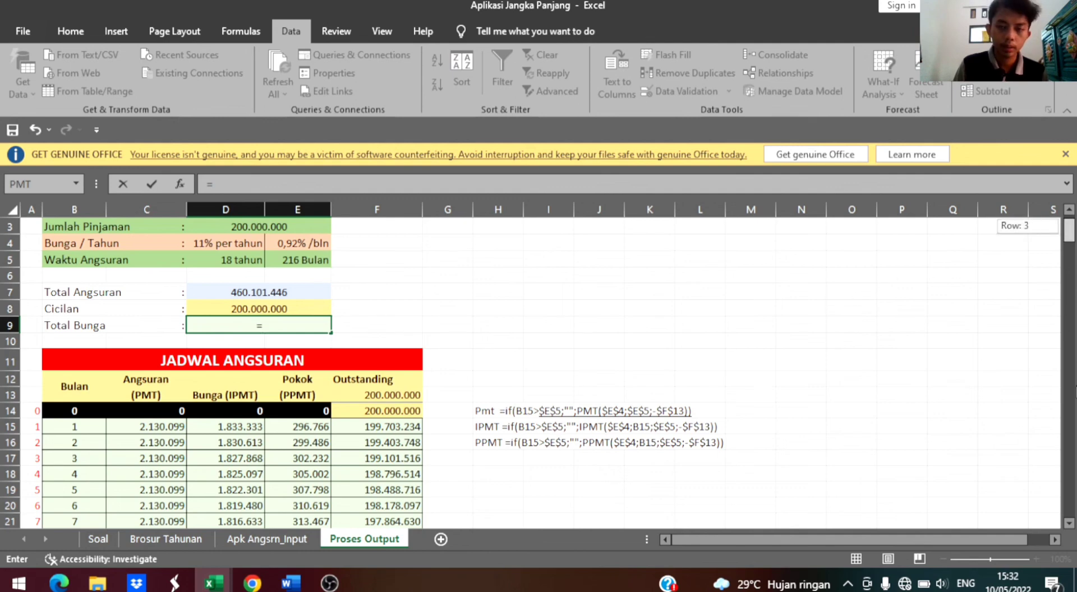
{"action": "left_click_drag", "start_coordinate": [1062, 532], "coordinate": [1062, 533]}
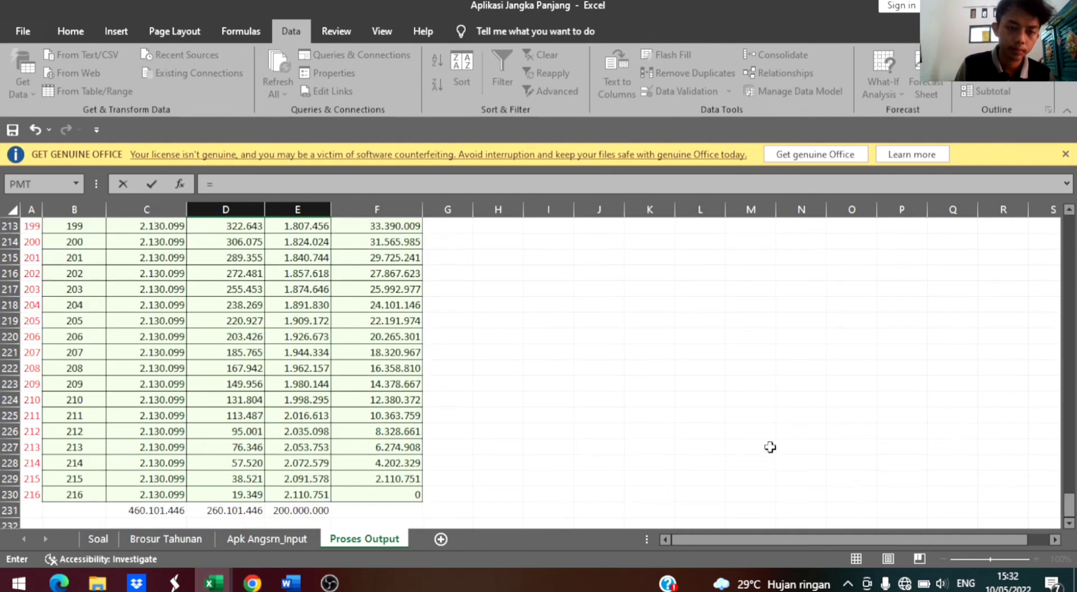
{"action": "left_click", "coordinate": [218, 507]}
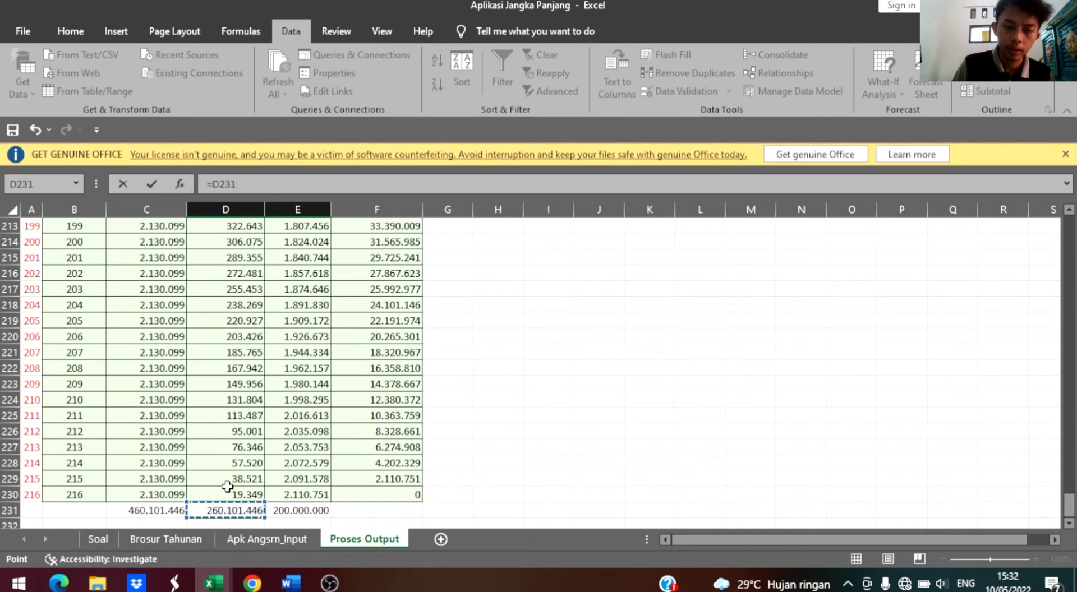
{"action": "key", "text": "Return"}
{"action": "scroll", "coordinate": [317, 300], "scroll_direction": "up", "scroll_amount": 3}
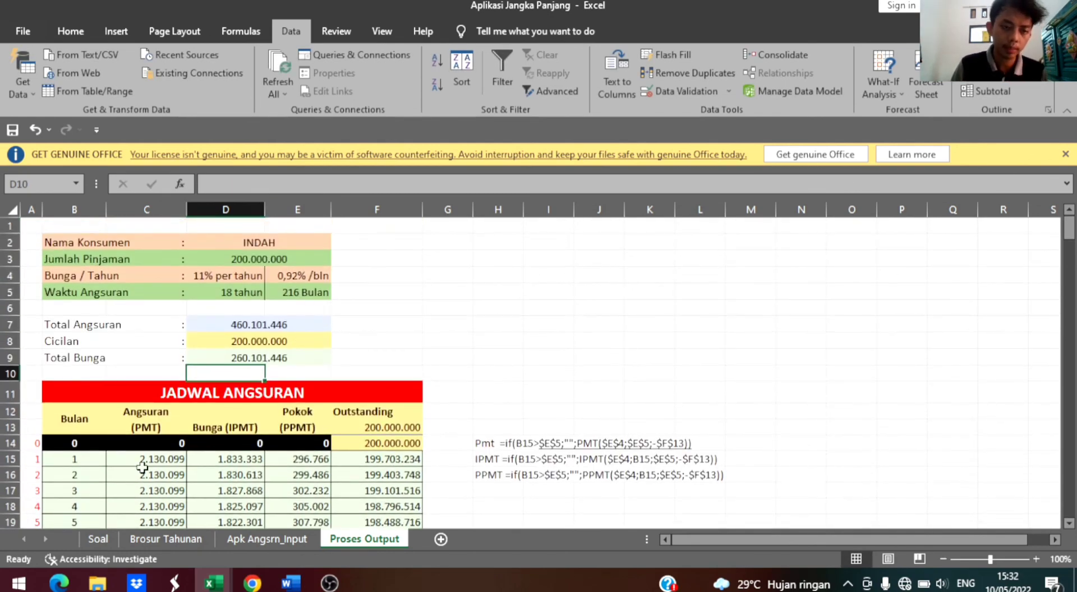
- On the Apk Angsrn_Input sheet, choose 150.000.000 as the Jumlah Pinjaman and 10 years as the Waktu Angsuran
{"action": "left_click", "coordinate": [250, 540]}
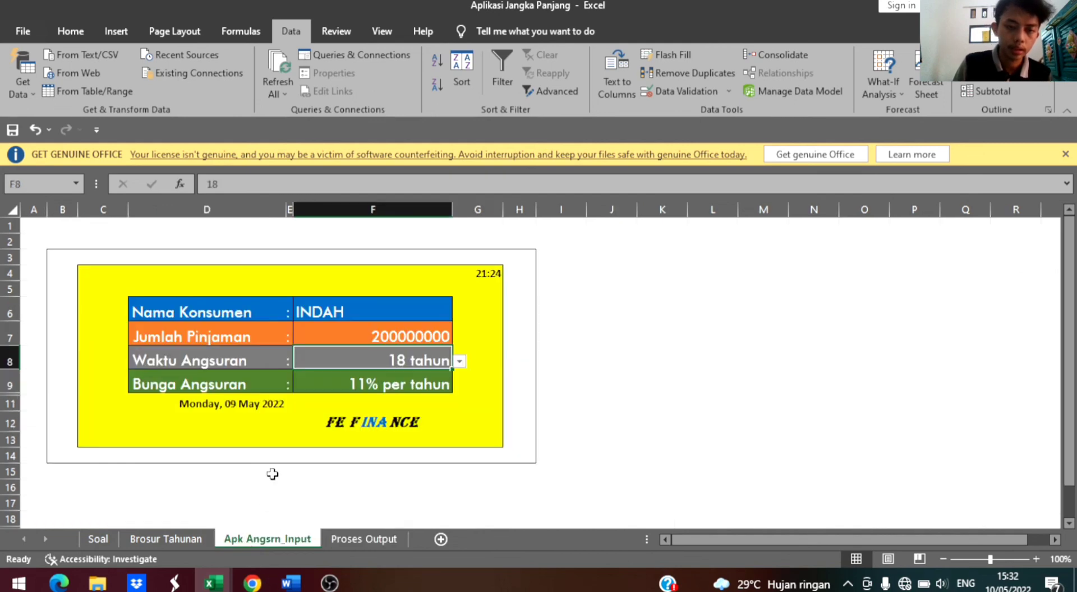
{"action": "left_click", "coordinate": [386, 341]}
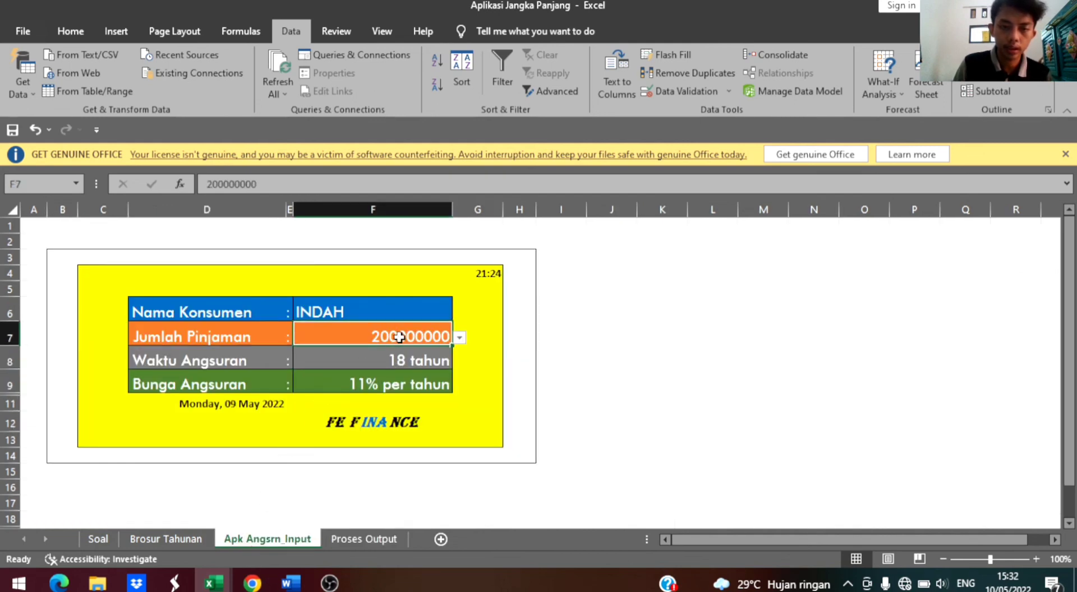
{"action": "left_click", "coordinate": [459, 338]}
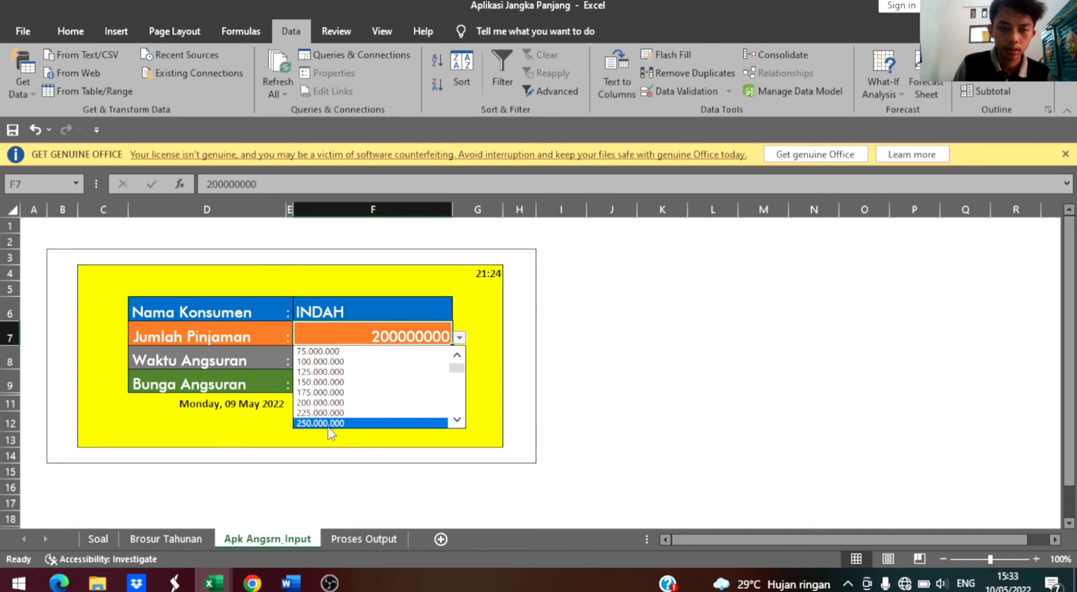
{"action": "left_click", "coordinate": [323, 383]}
{"action": "left_click", "coordinate": [392, 365]}
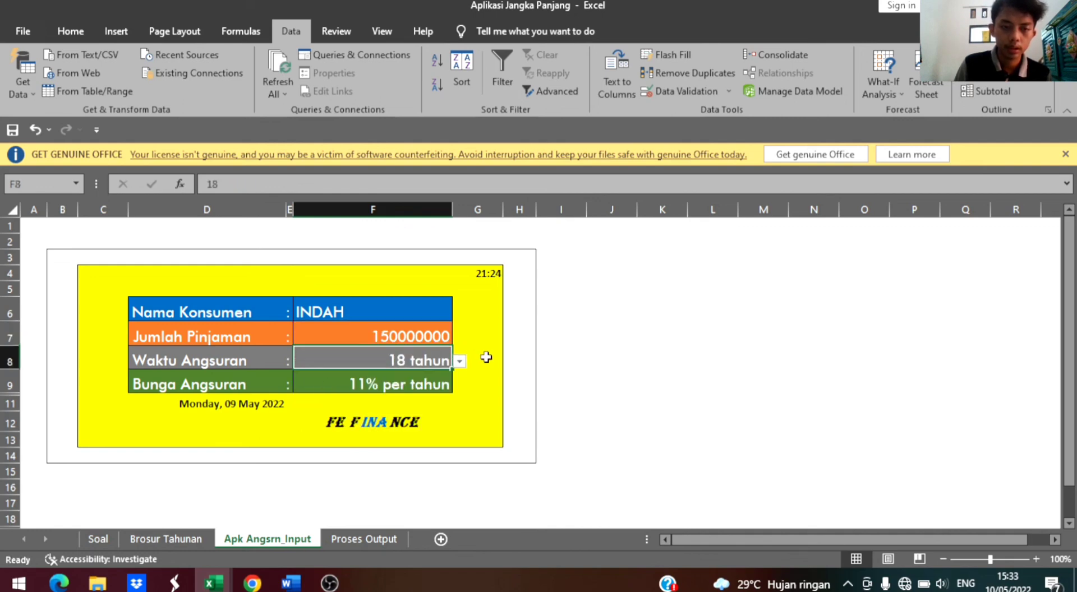
{"action": "left_click", "coordinate": [464, 363]}
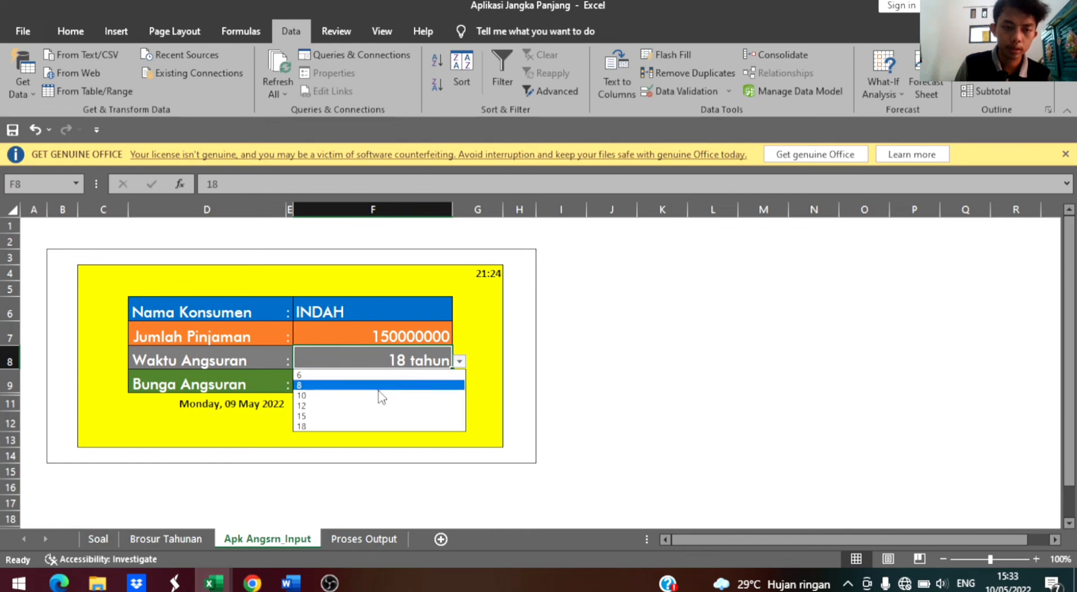
{"action": "left_click", "coordinate": [362, 400]}
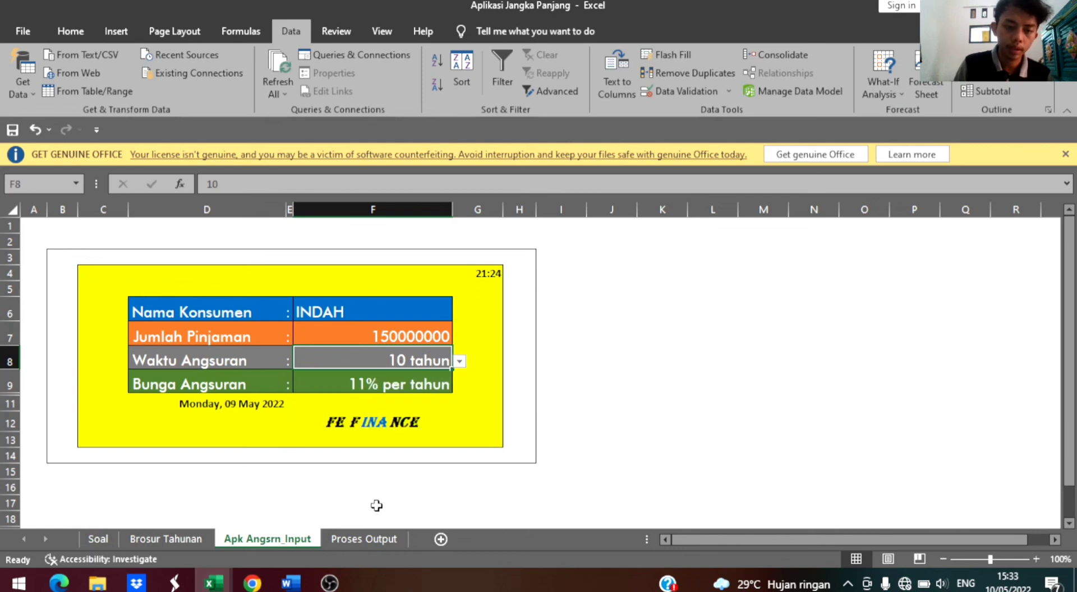
- Examine the Proses Output sheet's summary, installment schedule and the PMT formulas in C15 and C16 for the new loan inputs
{"action": "left_click", "coordinate": [357, 538]}
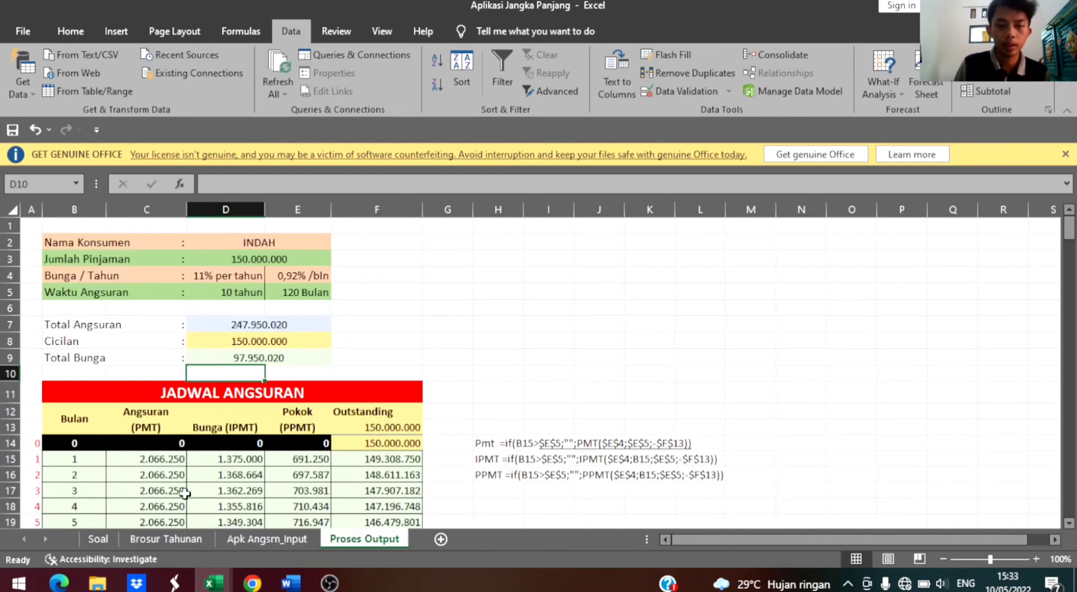
{"action": "scroll", "coordinate": [287, 487], "scroll_direction": "down", "scroll_amount": 2}
{"action": "scroll", "coordinate": [285, 489], "scroll_direction": "up", "scroll_amount": 2}
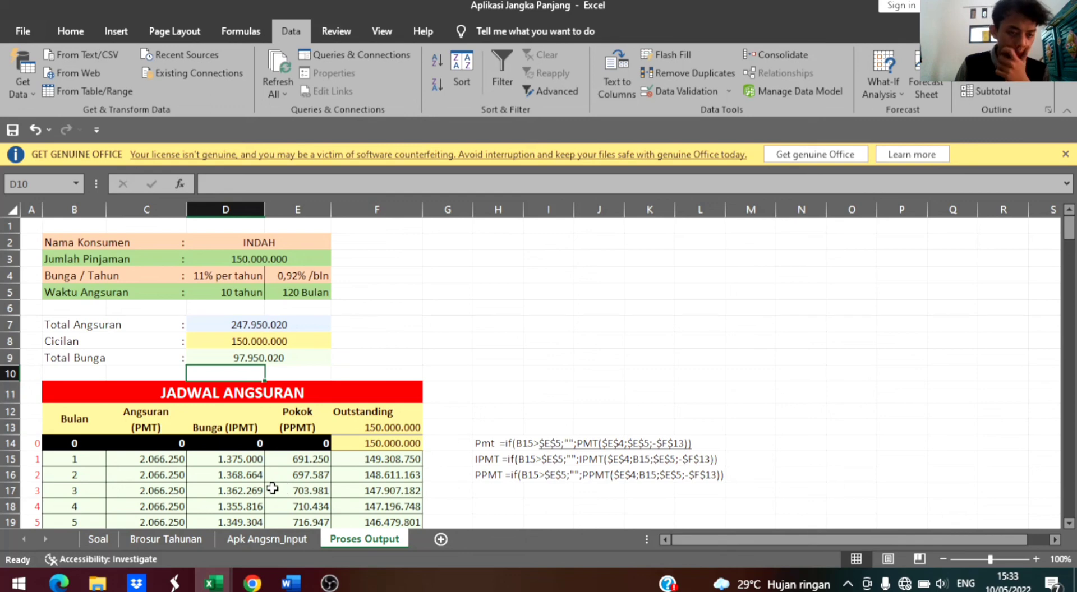
{"action": "left_click", "coordinate": [133, 474]}
{"action": "left_click", "coordinate": [121, 465]}
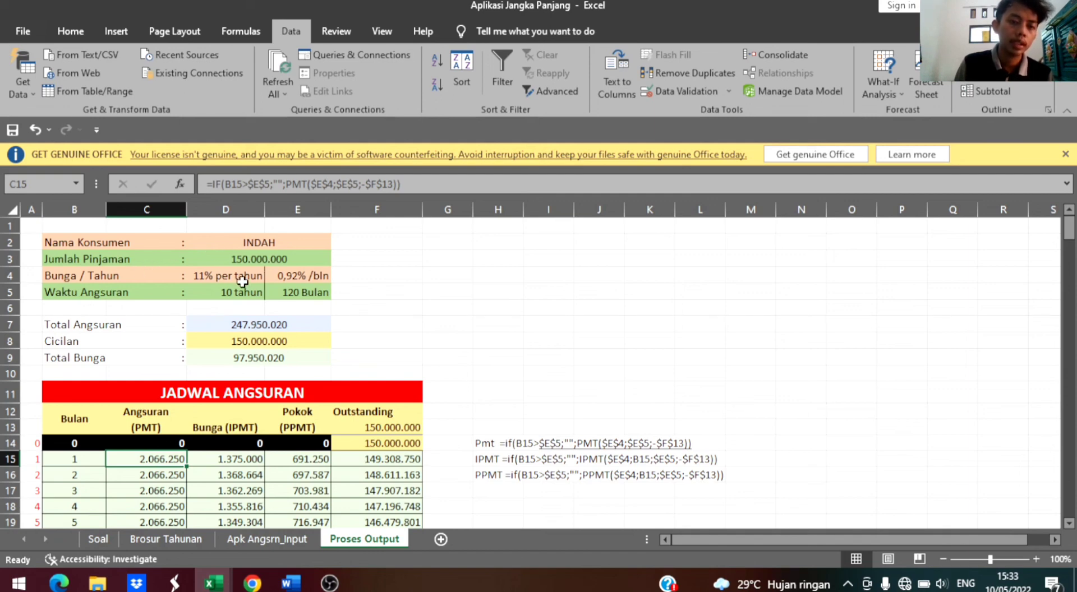
{"action": "left_click", "coordinate": [147, 473]}
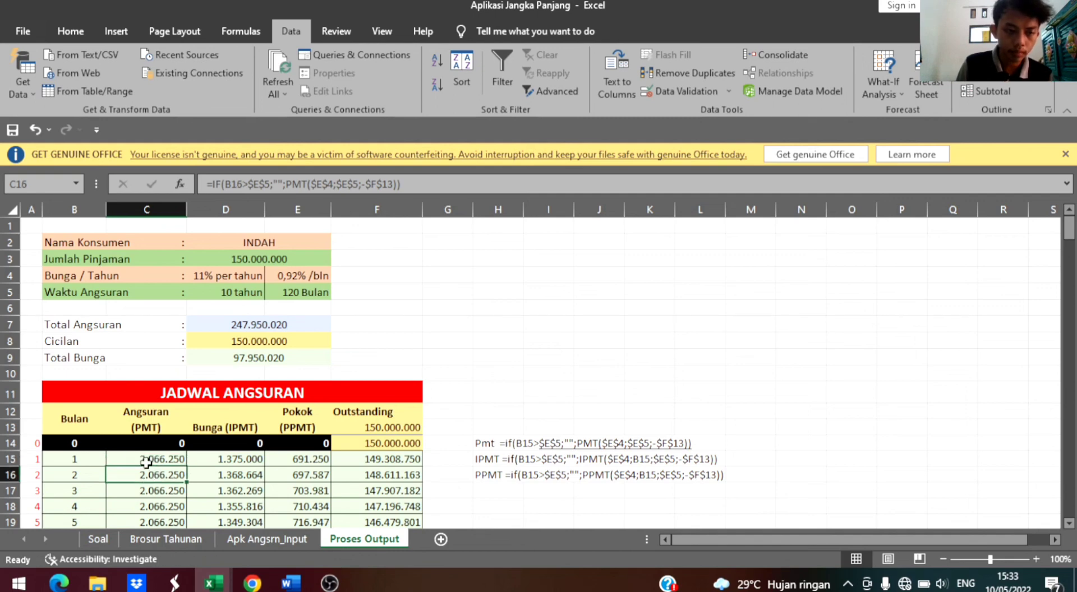
{"action": "left_click", "coordinate": [145, 462]}
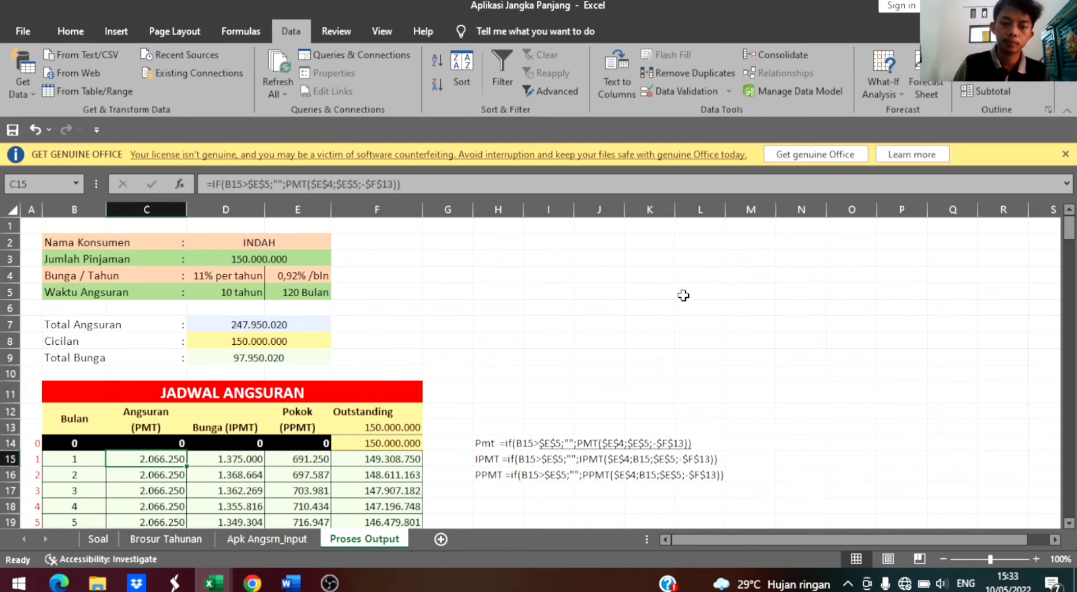
{"action": "scroll", "coordinate": [685, 295], "scroll_direction": "down", "scroll_amount": 1}
{"action": "scroll", "coordinate": [685, 296], "scroll_direction": "up", "scroll_amount": 1}
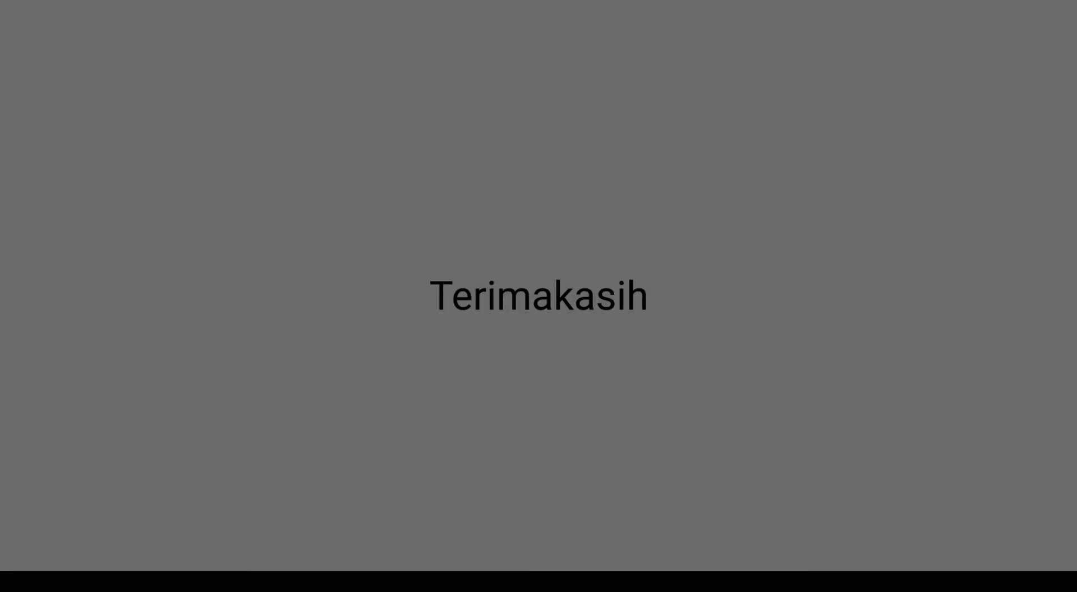